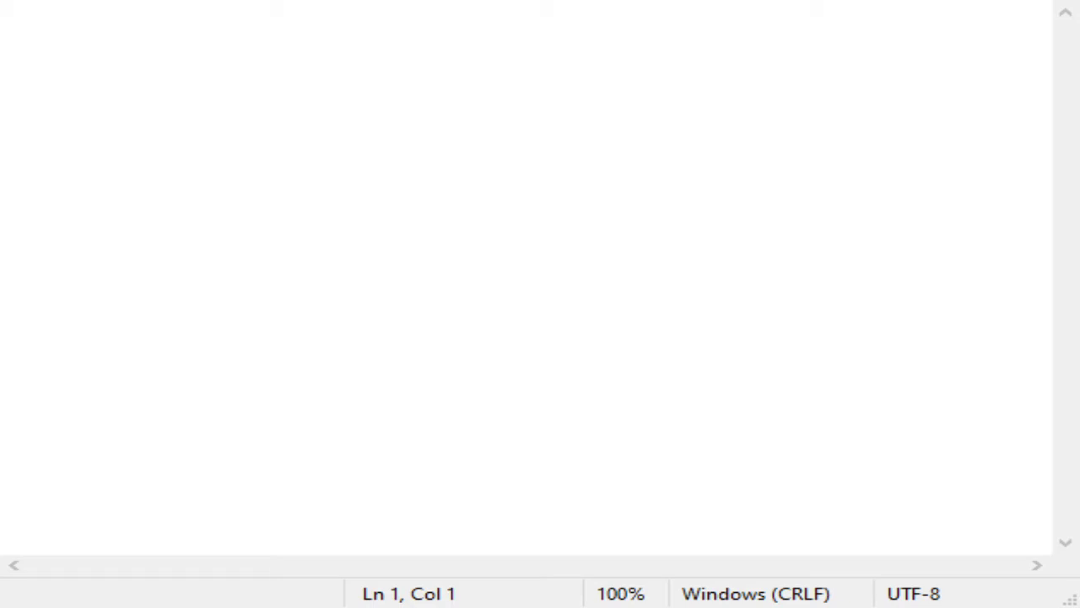
# Type the opening line, 'hi guys its me ... today i have been making a game'.
pyautogui.write('hi guy')
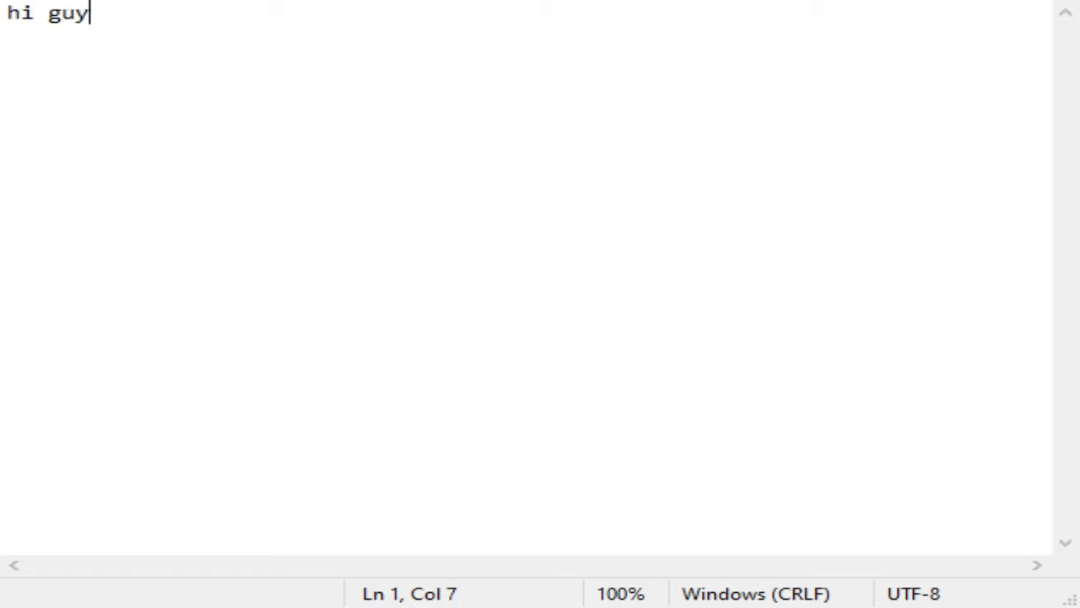
pyautogui.write('s its ')
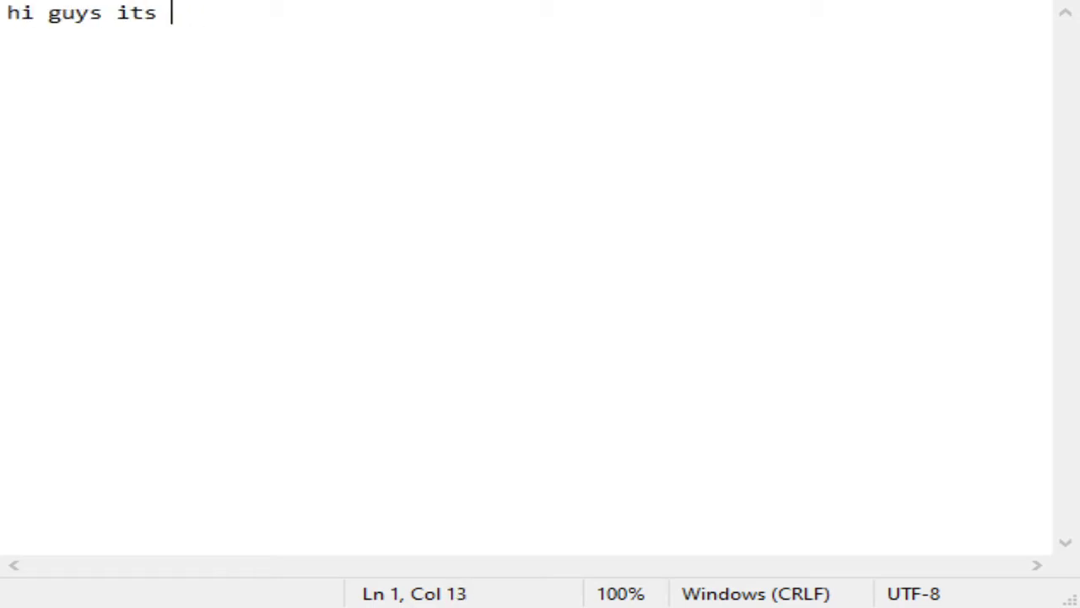
pyautogui.write('nme more soni')
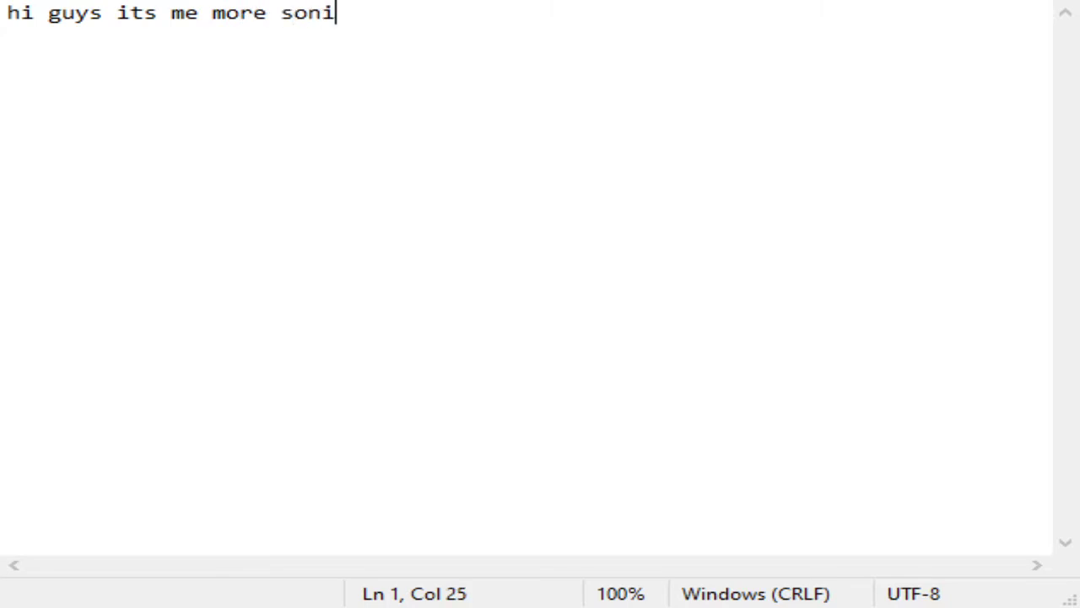
pyautogui.write('c gaming here ')
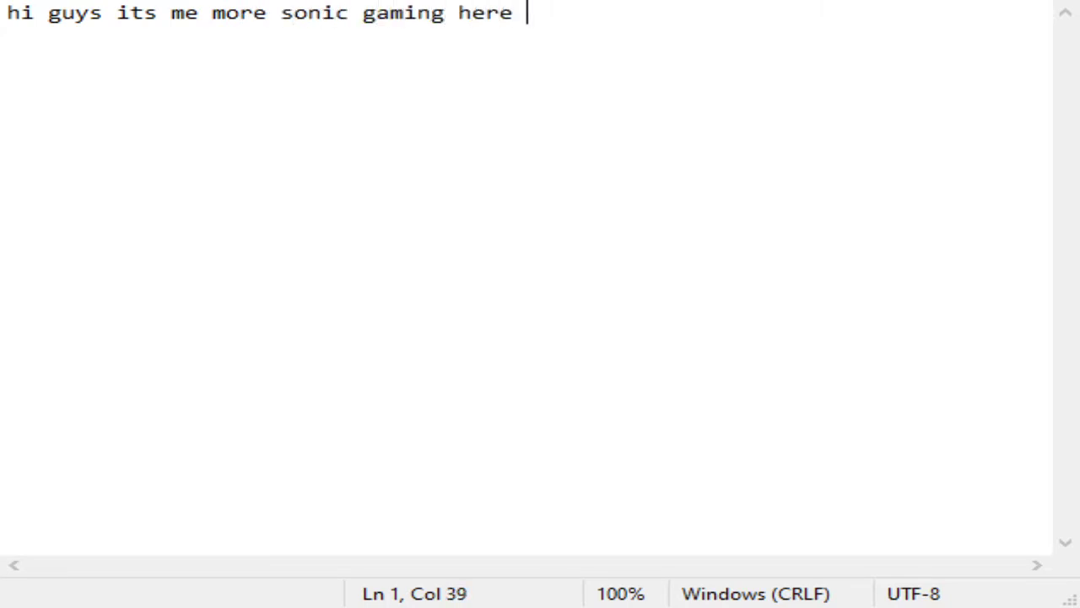
pyautogui.write('and today i')
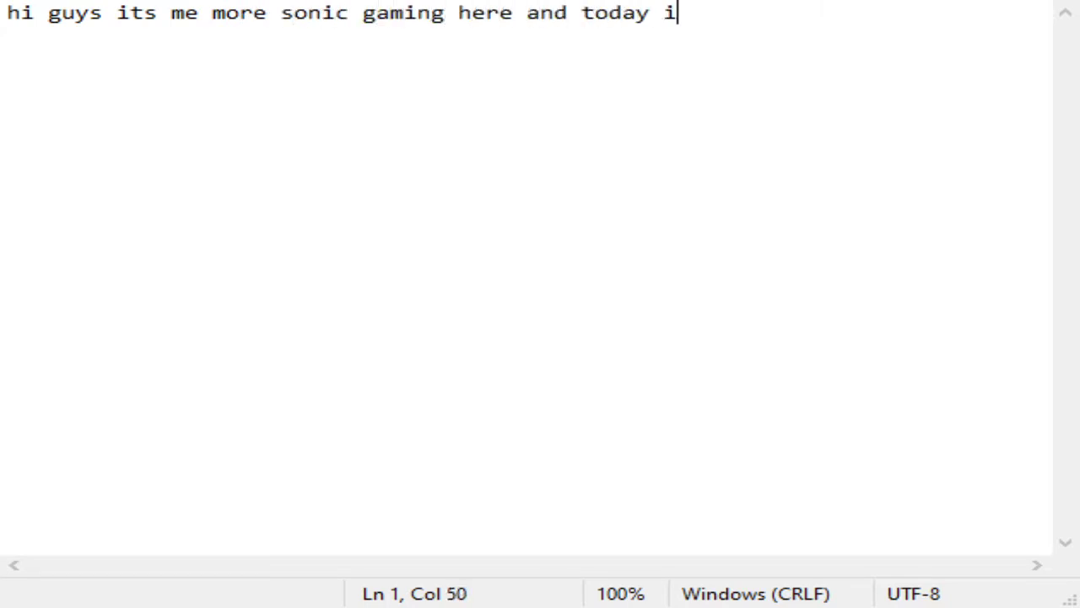
pyautogui.write('m')
pyautogui.press('BackSpace')
pyautogui.write('have ')
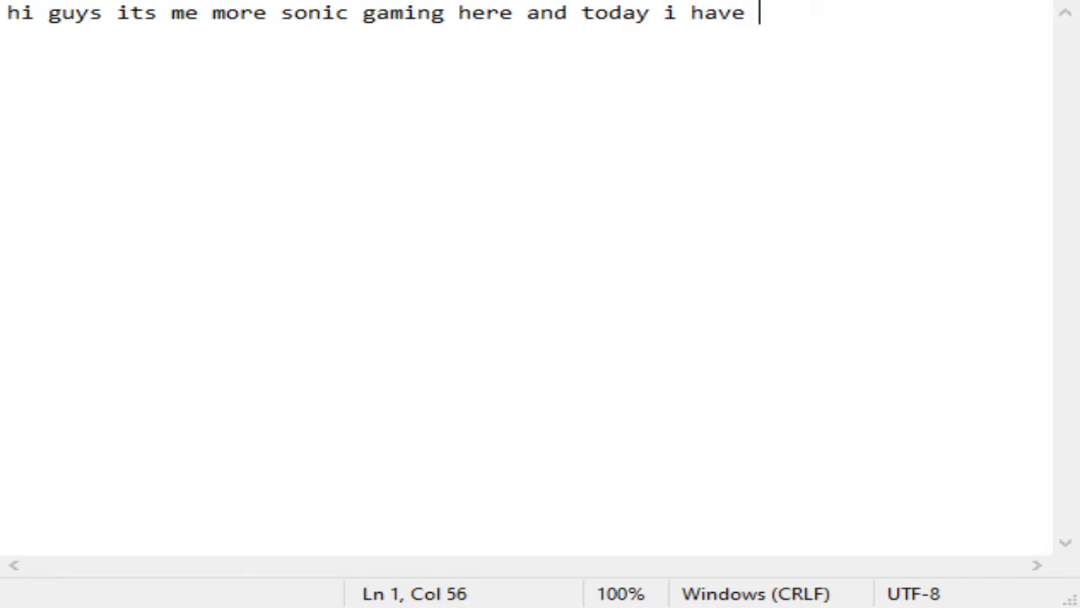
pyautogui.write('been makin')
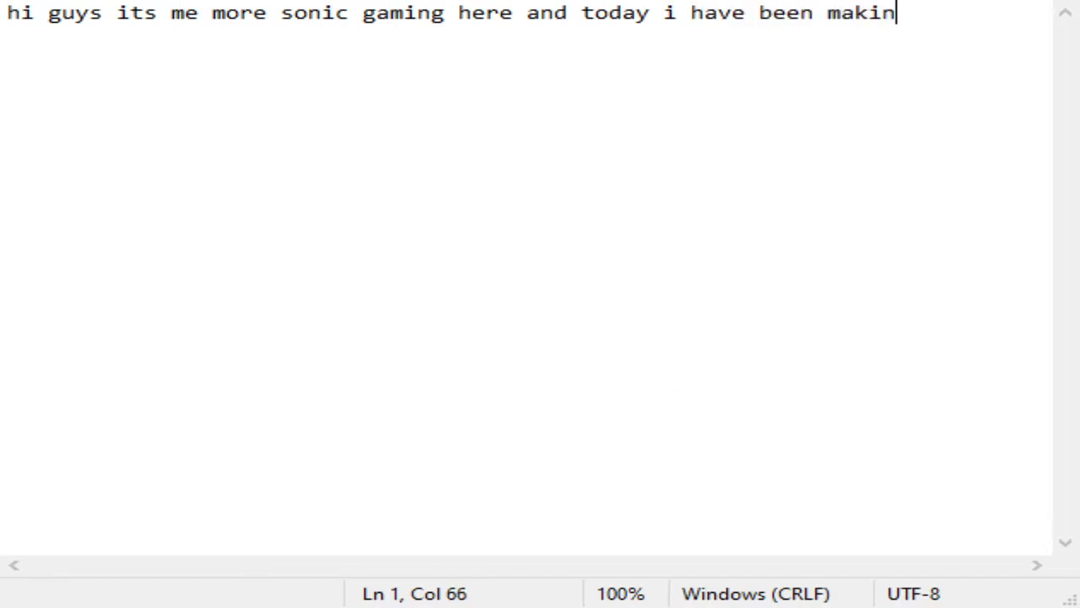
pyautogui.write('g a game')
pyautogui.press('Return')
# Type the second line, ending 'the game is called sonic the badass hedgehog', and start a new line.
pyautogui.write('f')
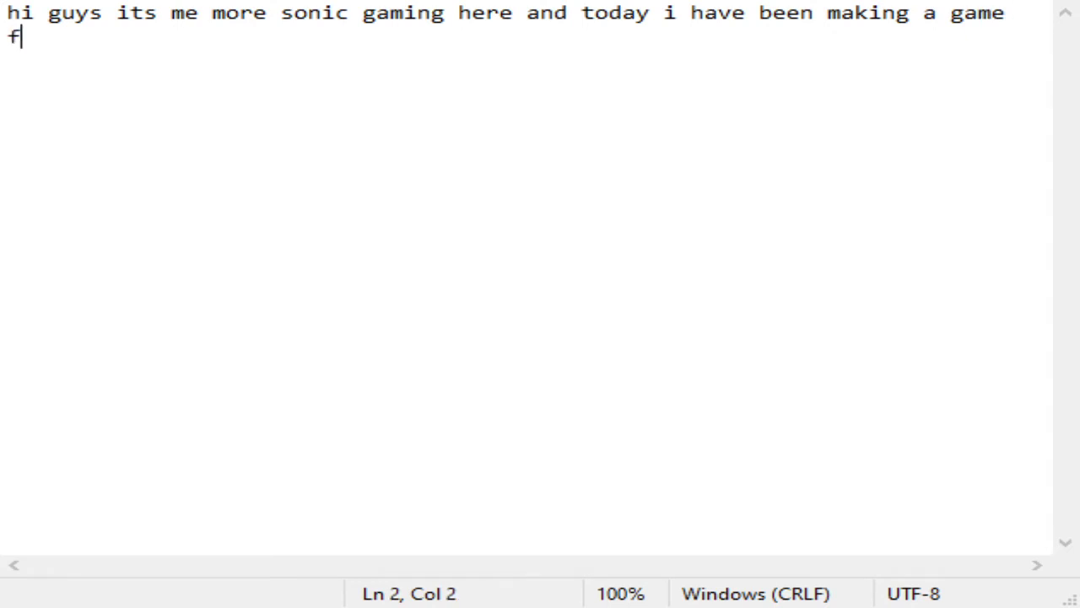
pyautogui.write('or the past')
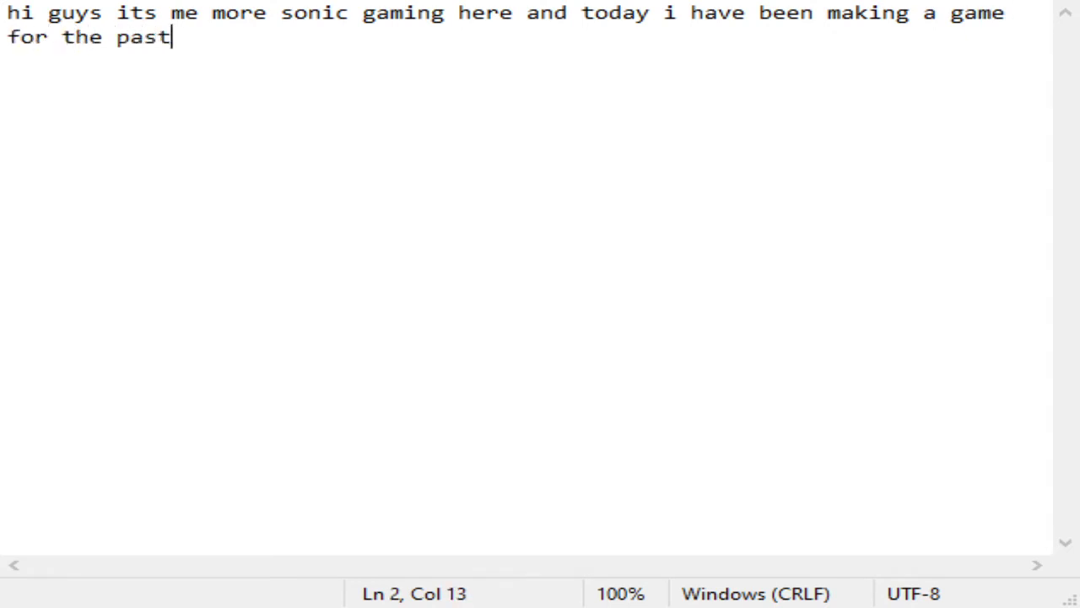
pyautogui.write('few da')
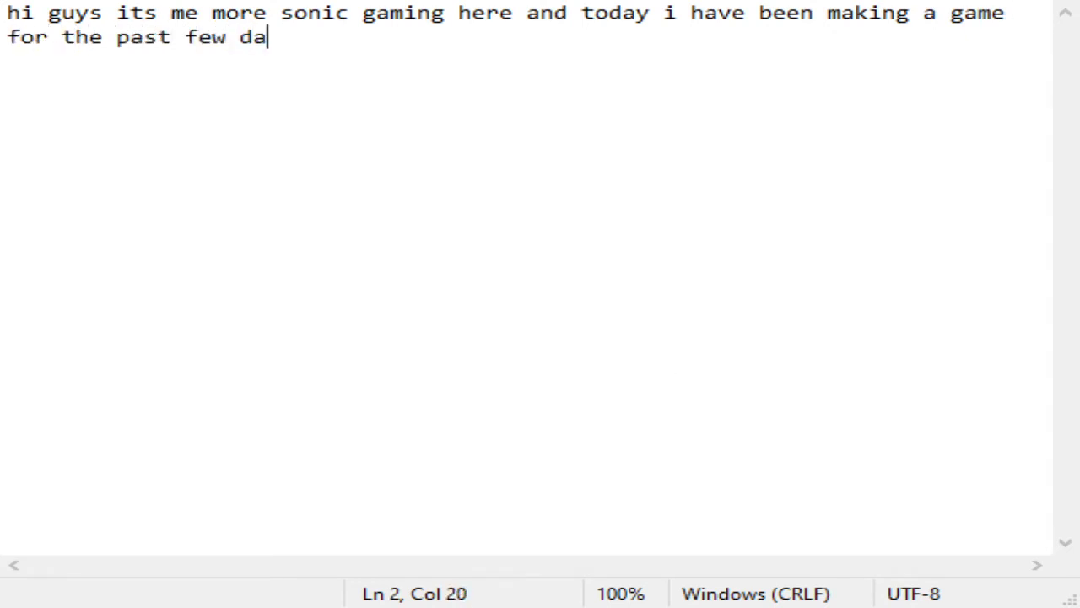
pyautogui.write('ys')
pyautogui.write(' i')
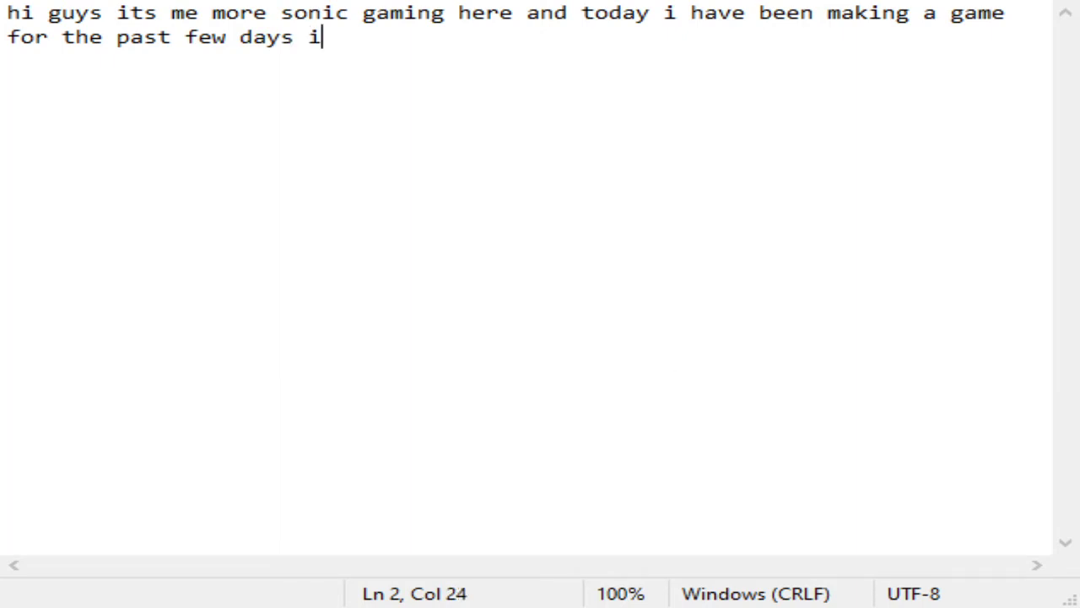
pyautogui.press('BackSpace')
pyautogui.write('the game ')
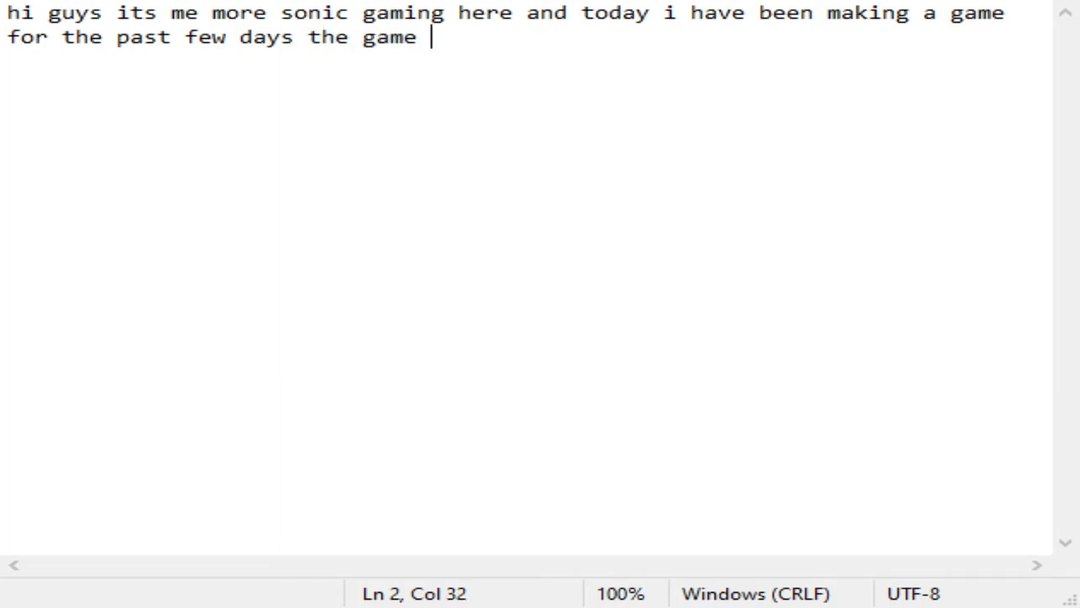
pyautogui.write('is called s')
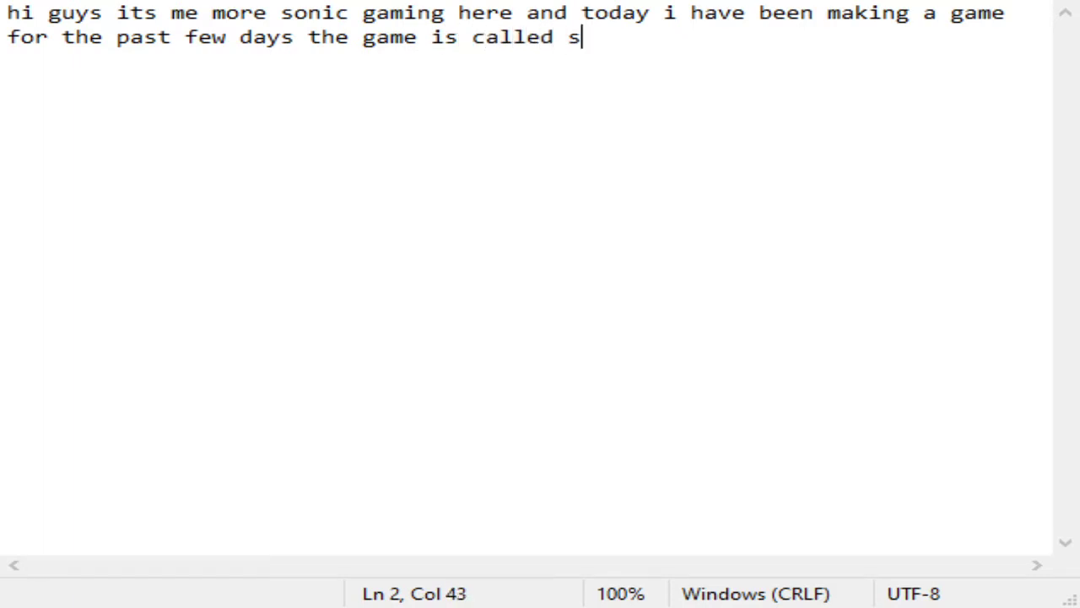
pyautogui.write('oni t')
pyautogui.press('BackSpace')
pyautogui.press('BackSpace')
pyautogui.press('BackSpace')
pyautogui.write('c the b')
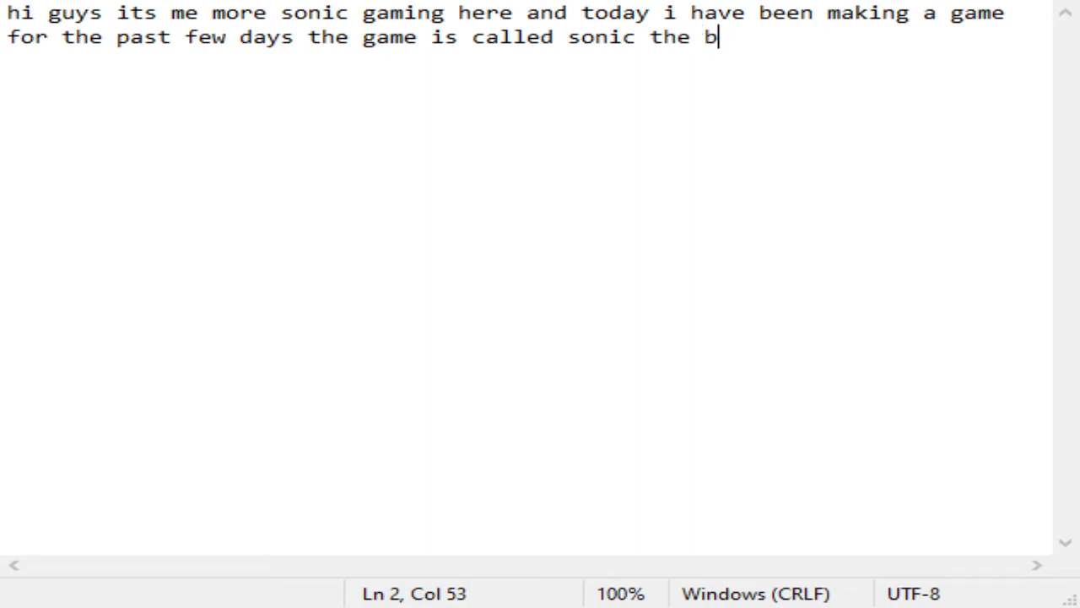
pyautogui.write('adass')
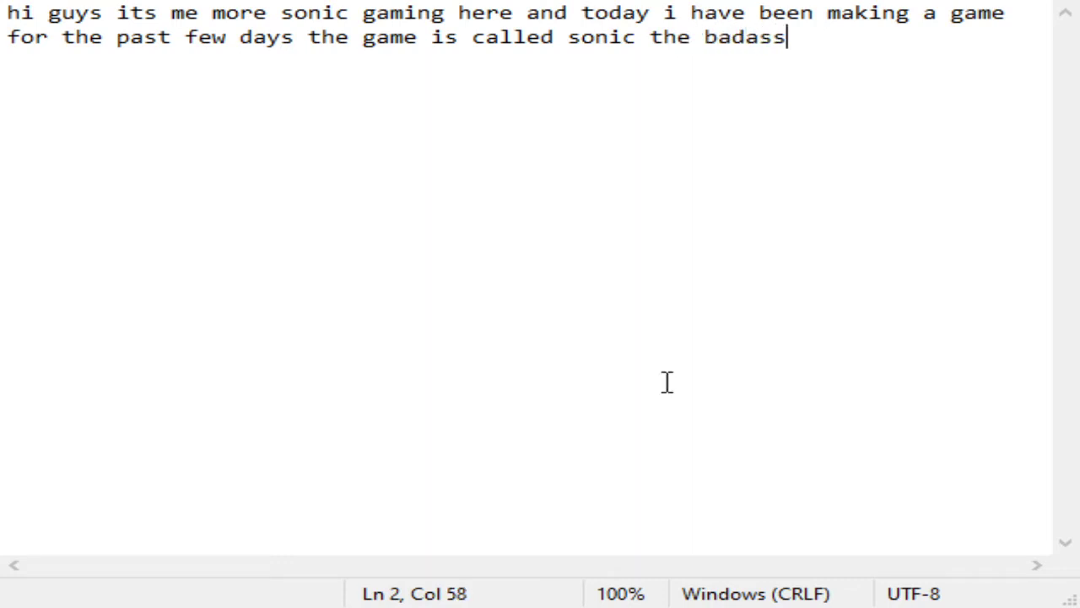
pyautogui.write(' hedge')
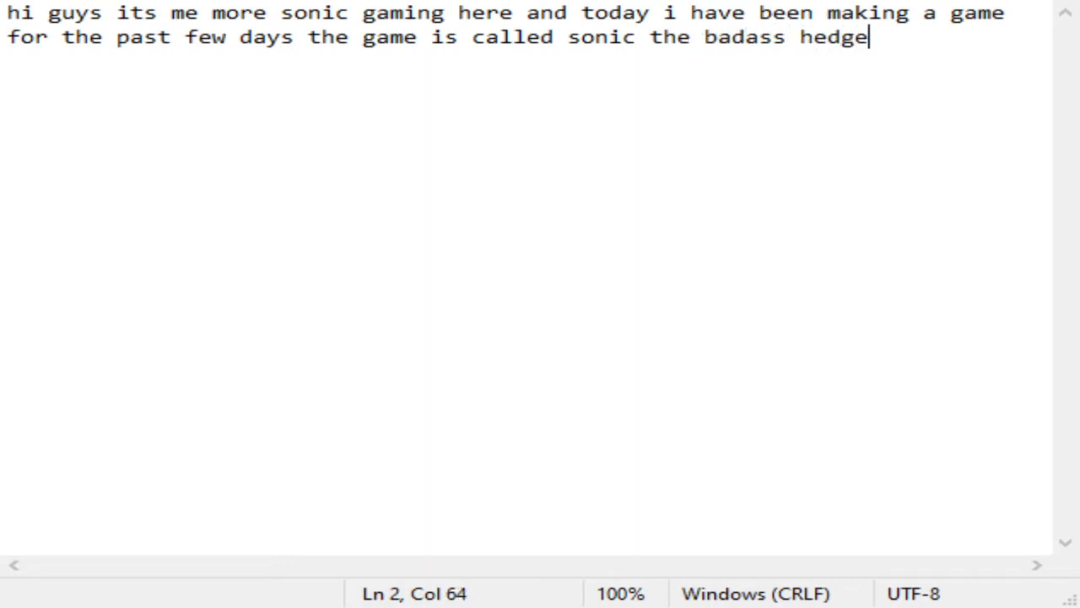
pyautogui.write('hog')
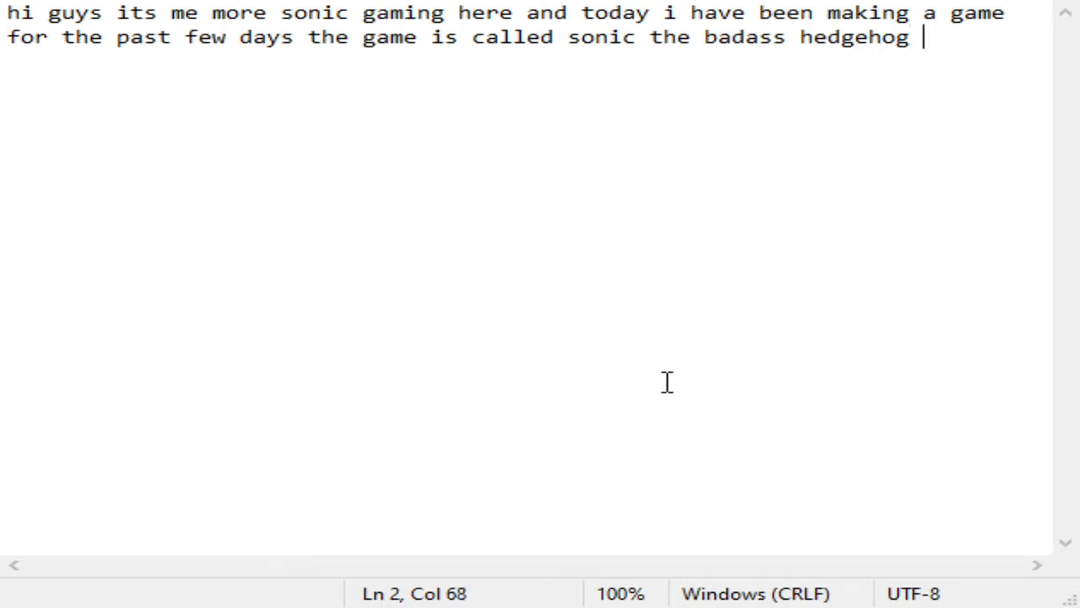
pyautogui.press('Return')
# Type that it's a fangame made in Unity, downloadable from the description below.
pyautogui.write('it')
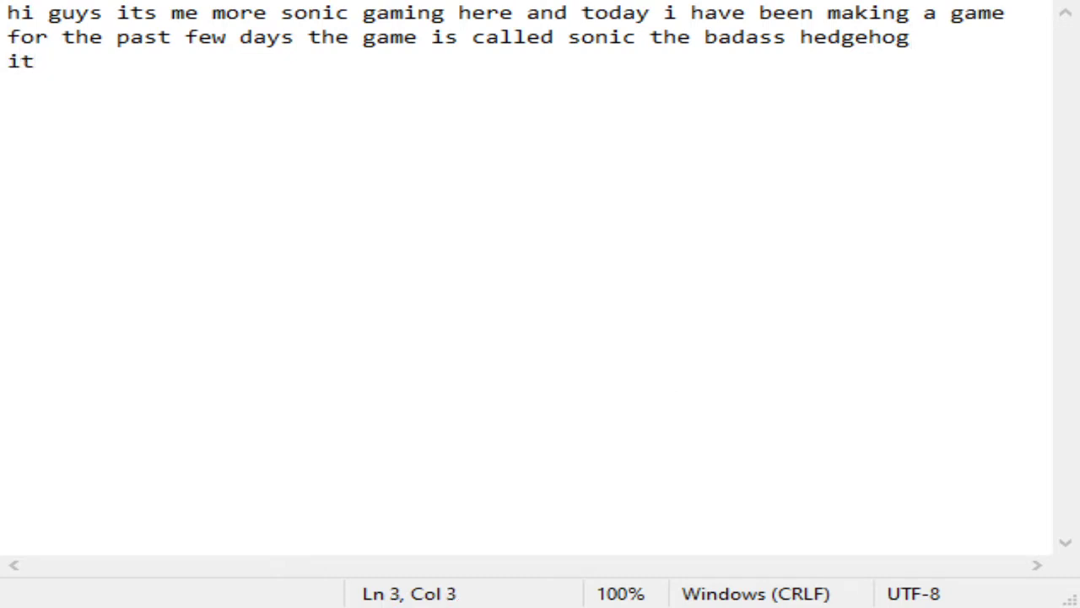
pyautogui.write('s a fan')
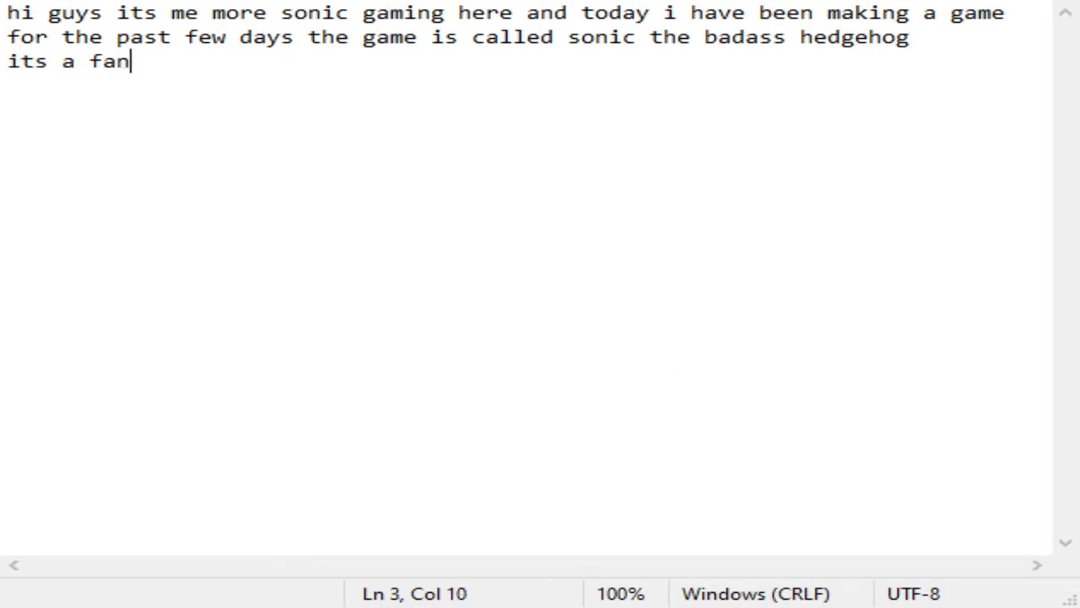
pyautogui.write('game made m')
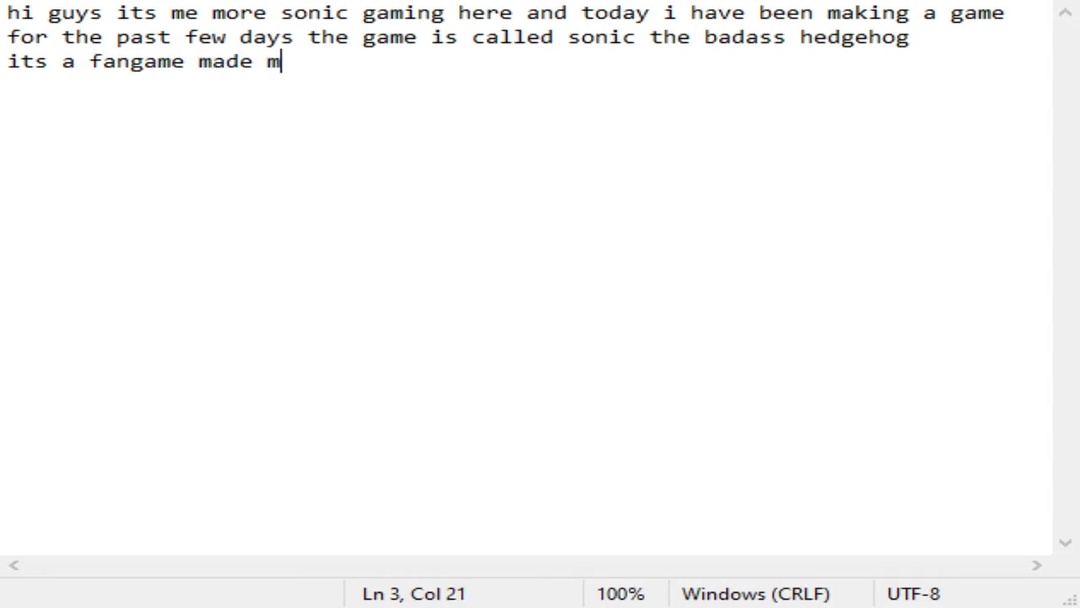
pyautogui.press('BackSpace')
pyautogui.write('by ')
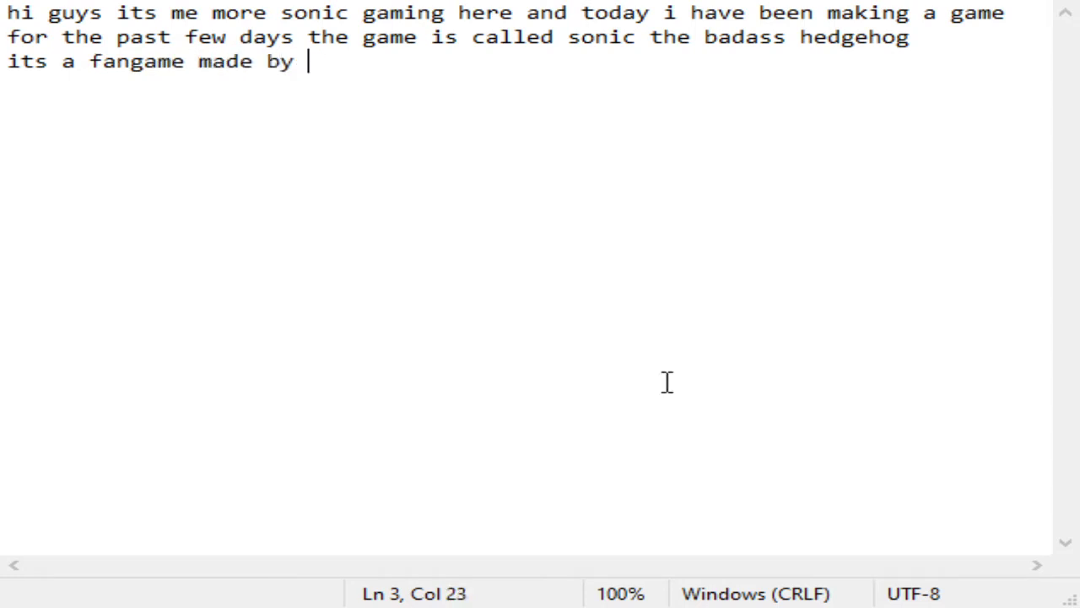
pyautogui.write('m')
pyautogui.write('e you ')
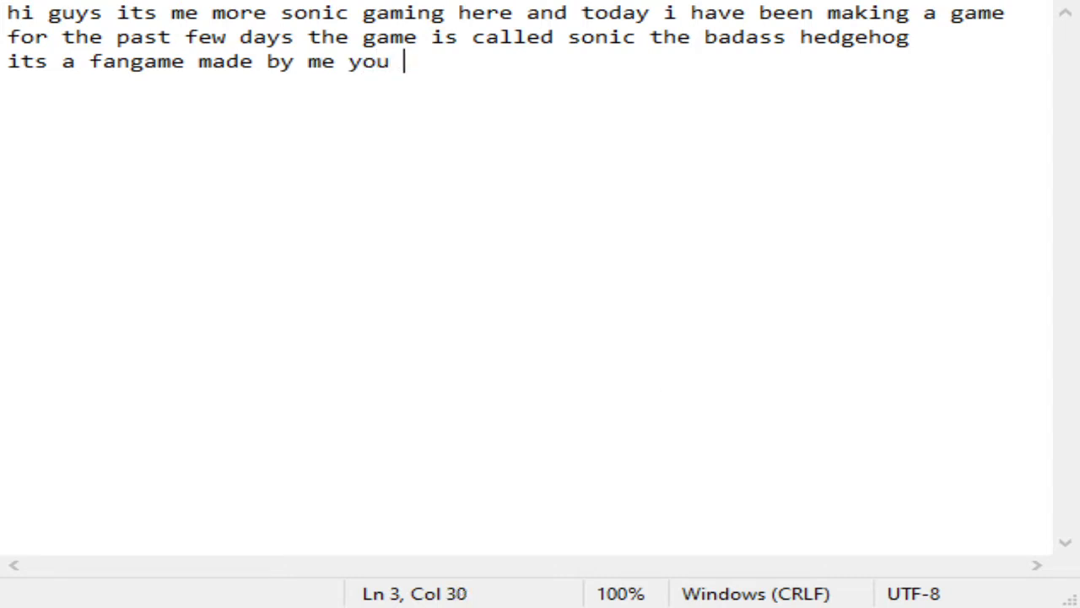
pyautogui.write('can play ')
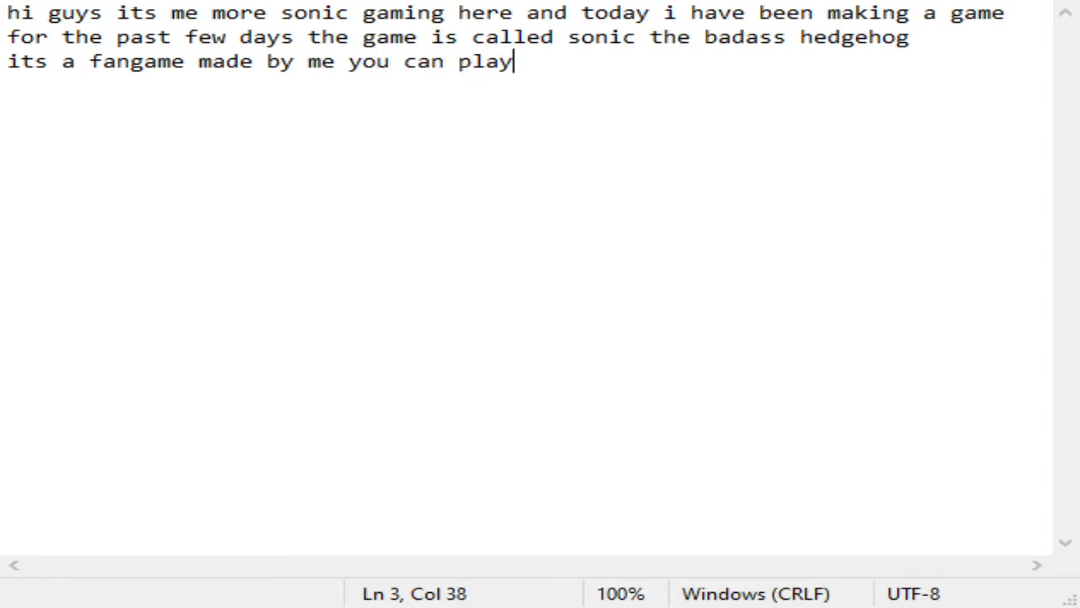
pyautogui.write('thi')
pyautogui.press('BackSpace')
pyautogui.press('BackSpace')
pyautogui.press('BackSpace')
pyautogui.press('BackSpace')
pyautogui.press('BackSpace')
pyautogui.press('BackSpace')
pyautogui.press('BackSpace')
pyautogui.write('download ')
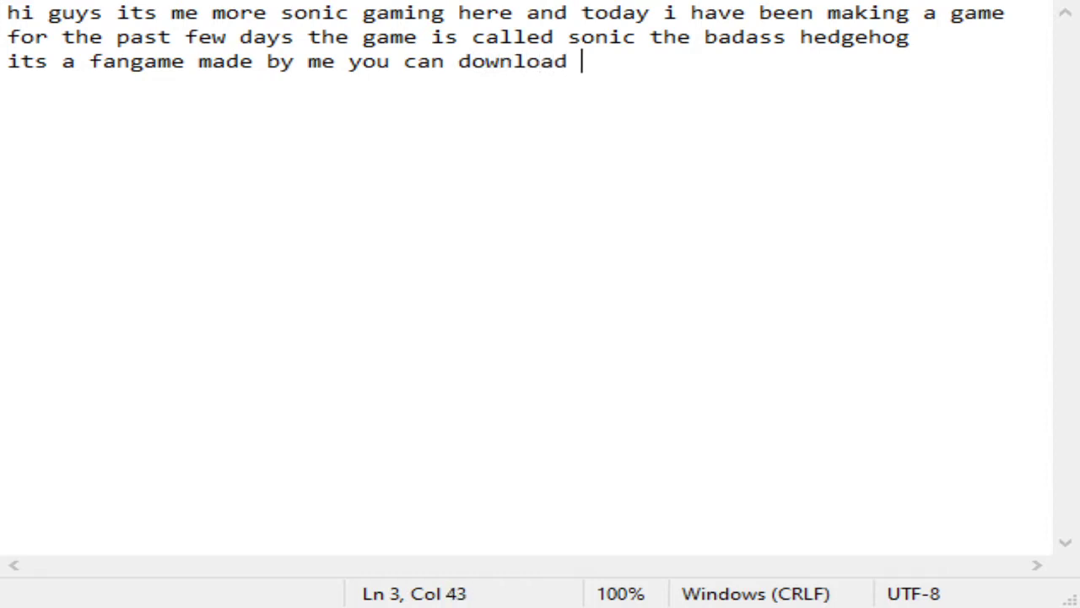
pyautogui.write('this ')
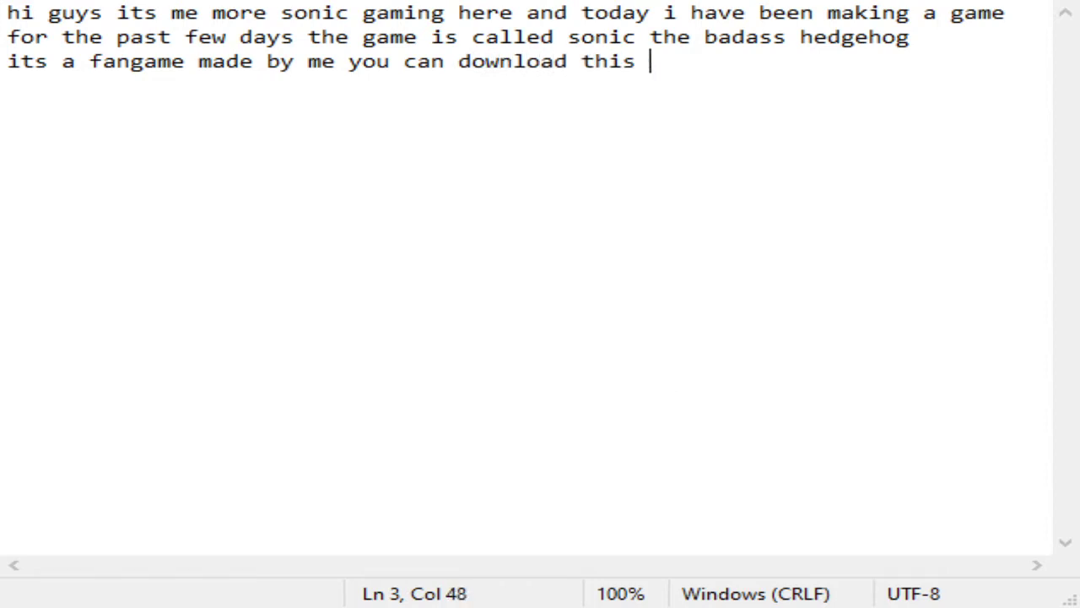
pyautogui.write('game ')
pyautogui.write('and')
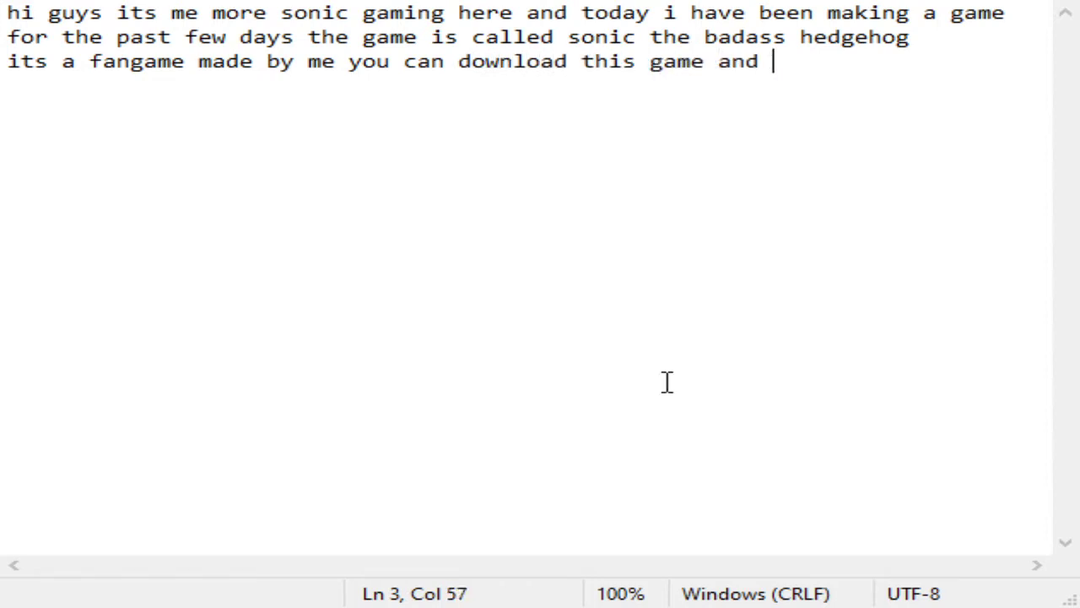
pyautogui.press('BackSpace')
pyautogui.press('BackSpace')
pyautogui.press('BackSpace')
pyautogui.press('BackSpace')
pyautogui.press('BackSpace')
pyautogui.press('BackSpace')
pyautogui.press('BackSpace')
pyautogui.press('BackSpace')
pyautogui.press('BackSpace')
pyautogui.press('BackSpace')
pyautogui.press('BackSpace')
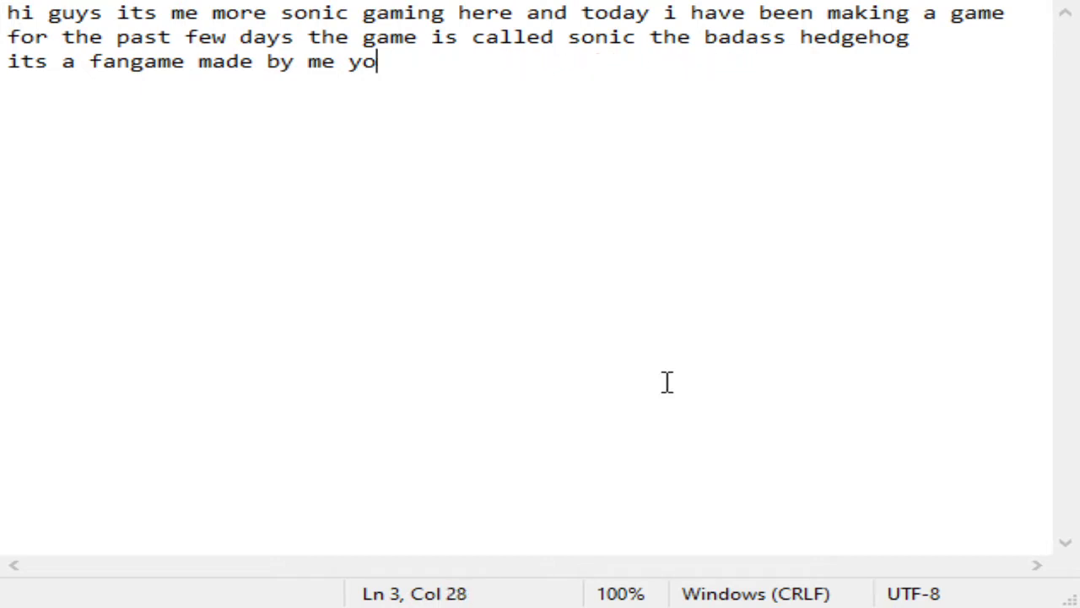
pyautogui.write('and ')
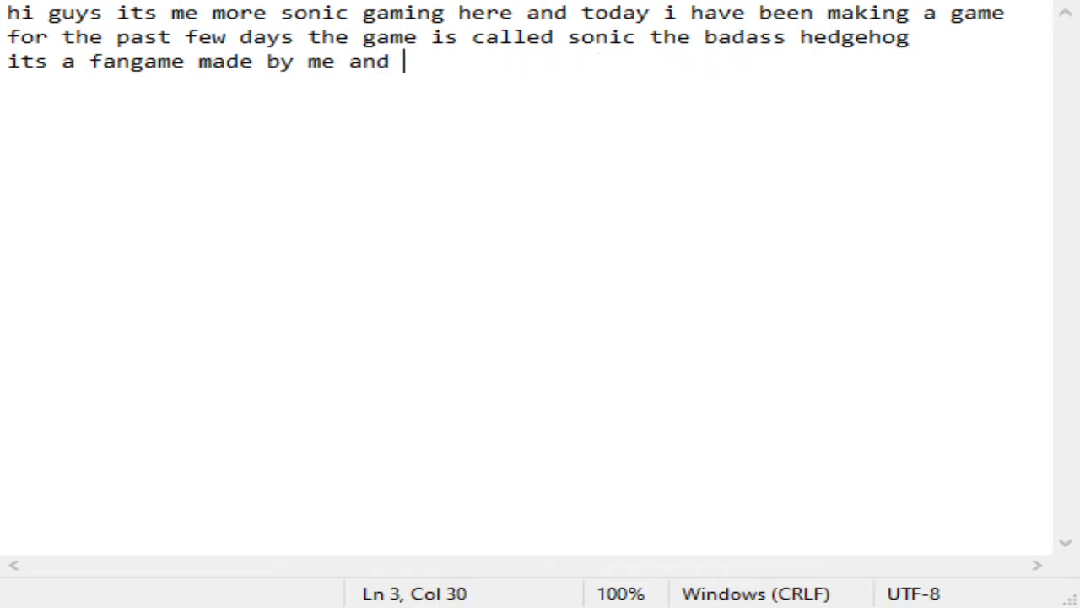
pyautogui.write('ti')
pyautogui.press('BackSpace')
pyautogui.press('BackSpace')
pyautogui.write('i')
pyautogui.write('n')
pyautogui.write(' ity')
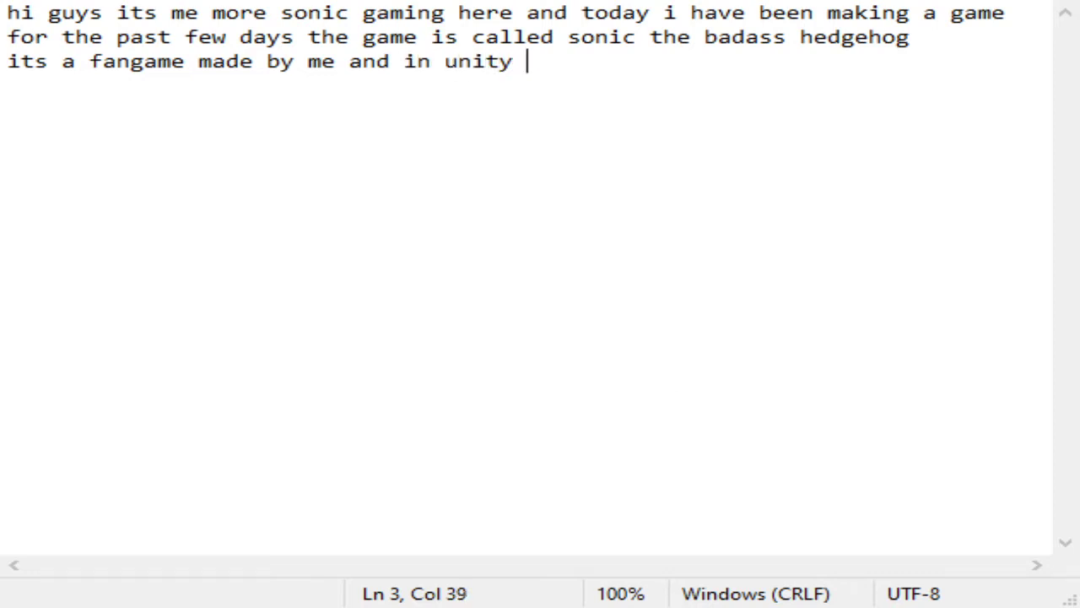
pyautogui.write(' you can do')
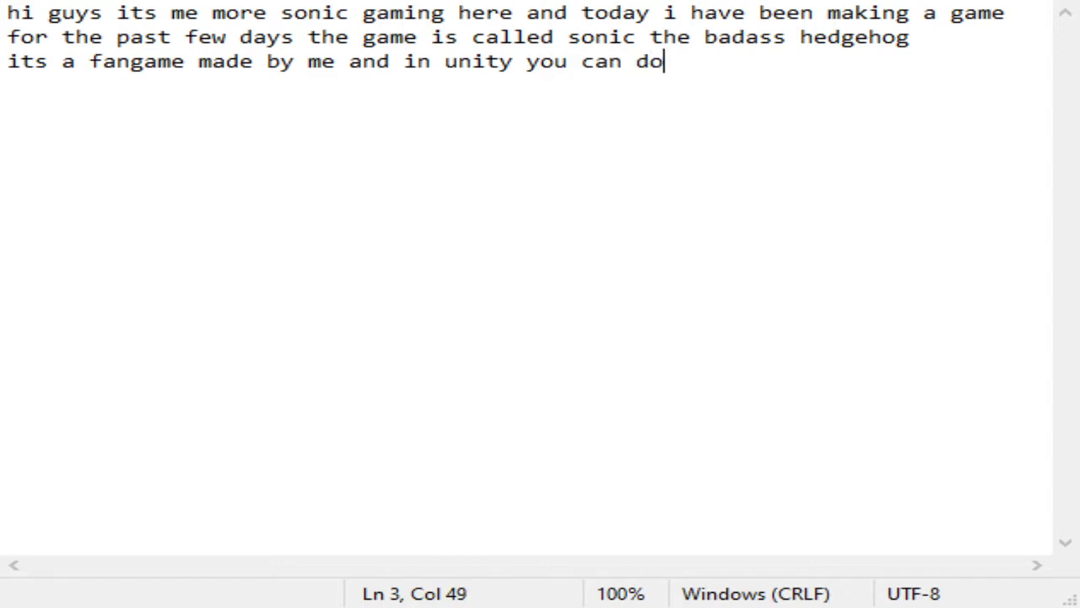
pyautogui.write('wnload rhw')
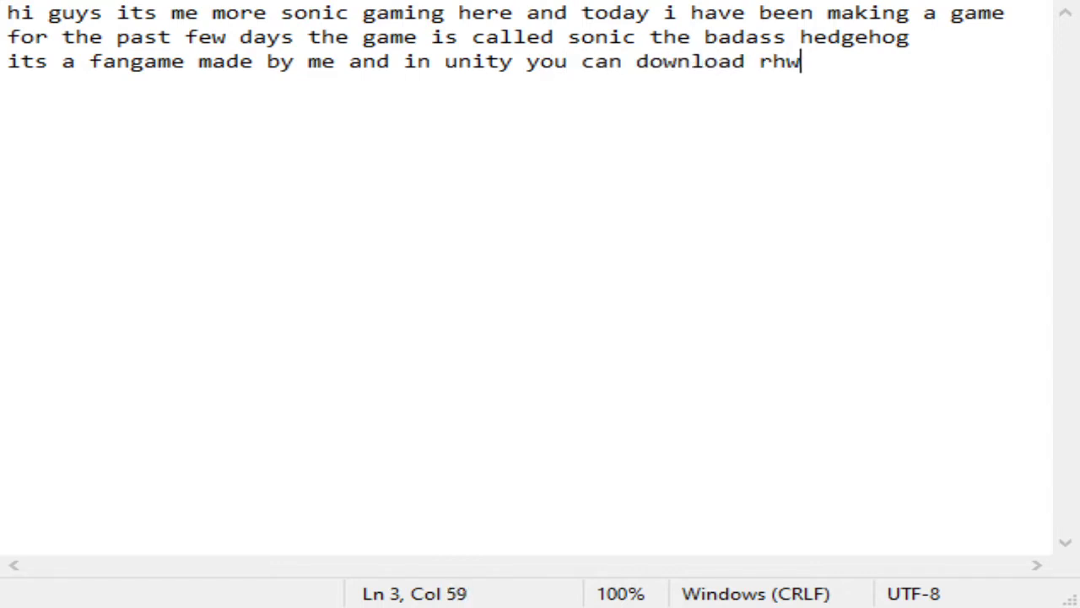
pyautogui.press('BackSpace')
pyautogui.press('BackSpace')
pyautogui.write('t')
pyautogui.press('BackSpace')
pyautogui.press('BackSpace')
pyautogui.write('te')
pyautogui.press('BackSpace')
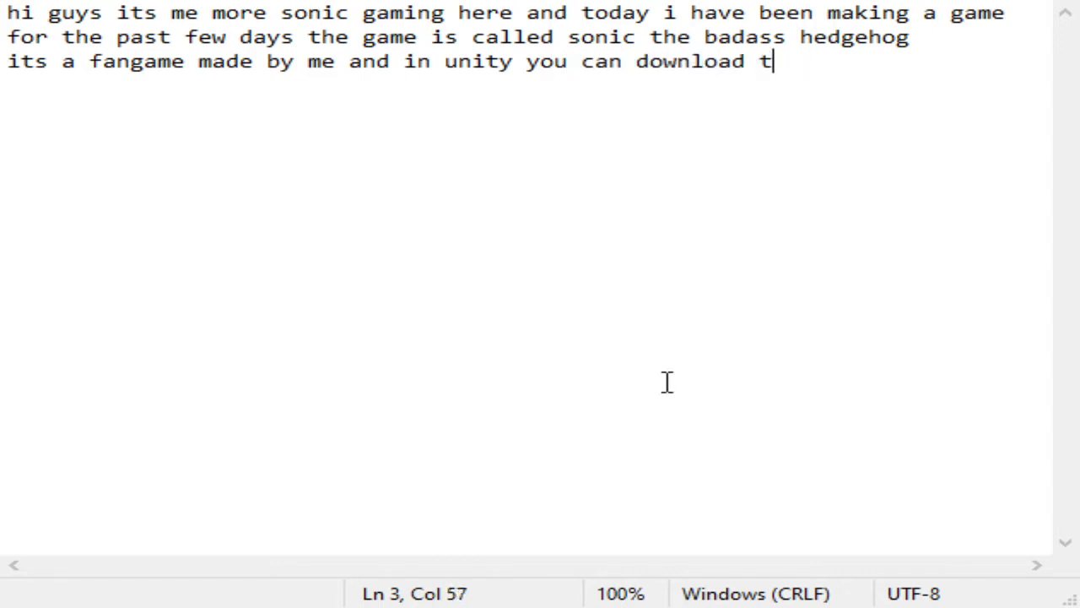
pyautogui.write('he game ')
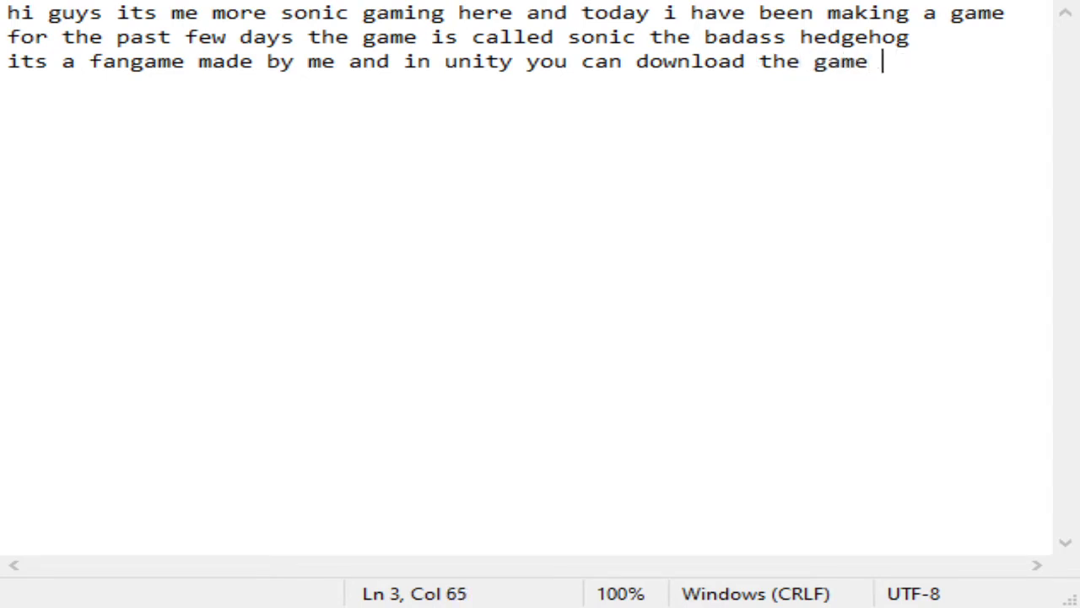
pyautogui.write('oiin the des')
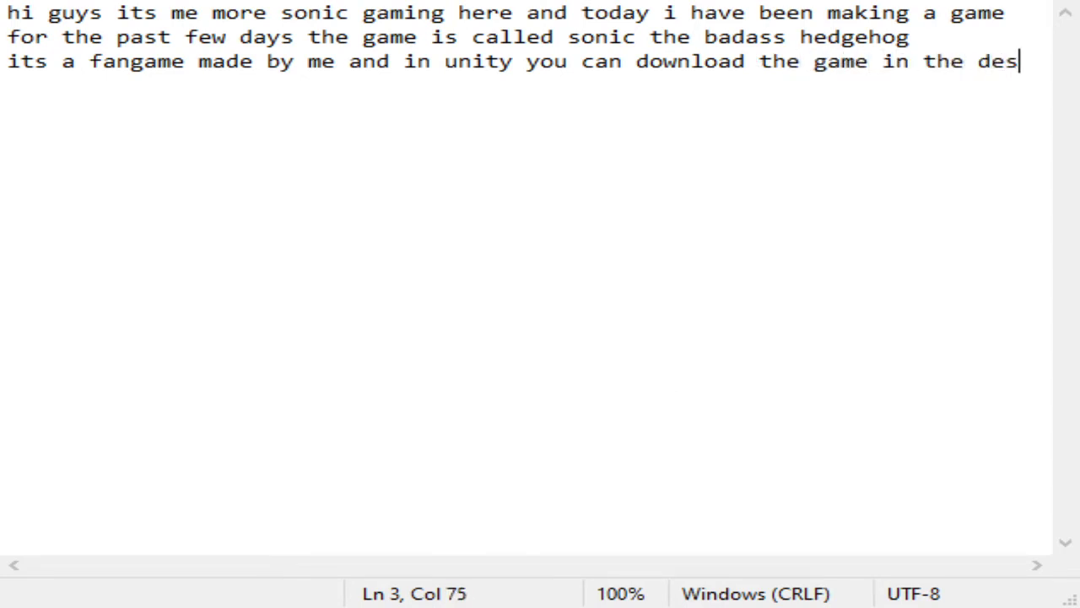
pyautogui.write('cripti')
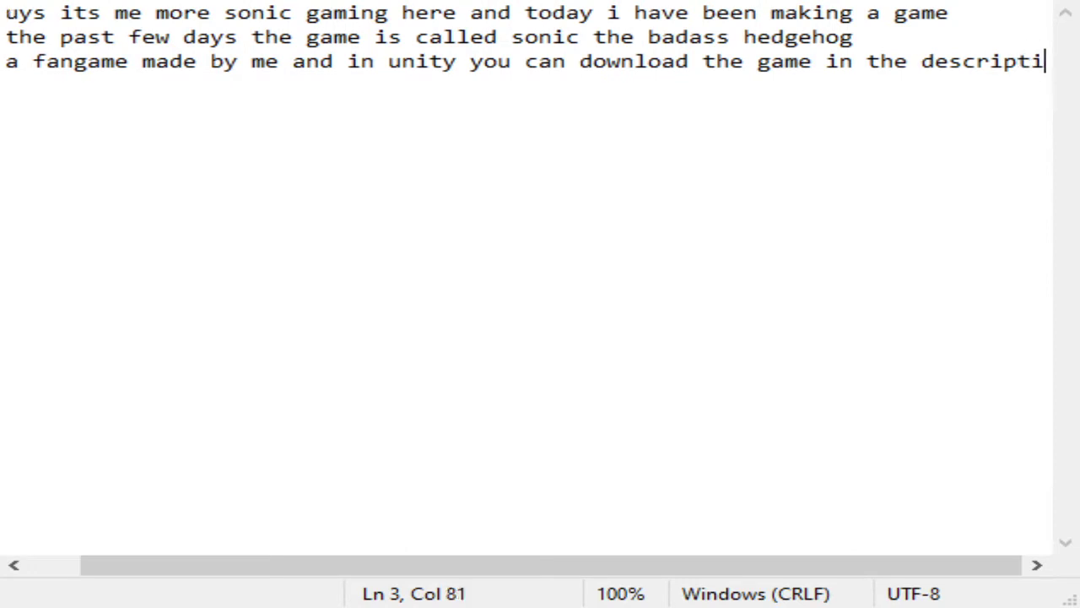
pyautogui.write('on bekl')
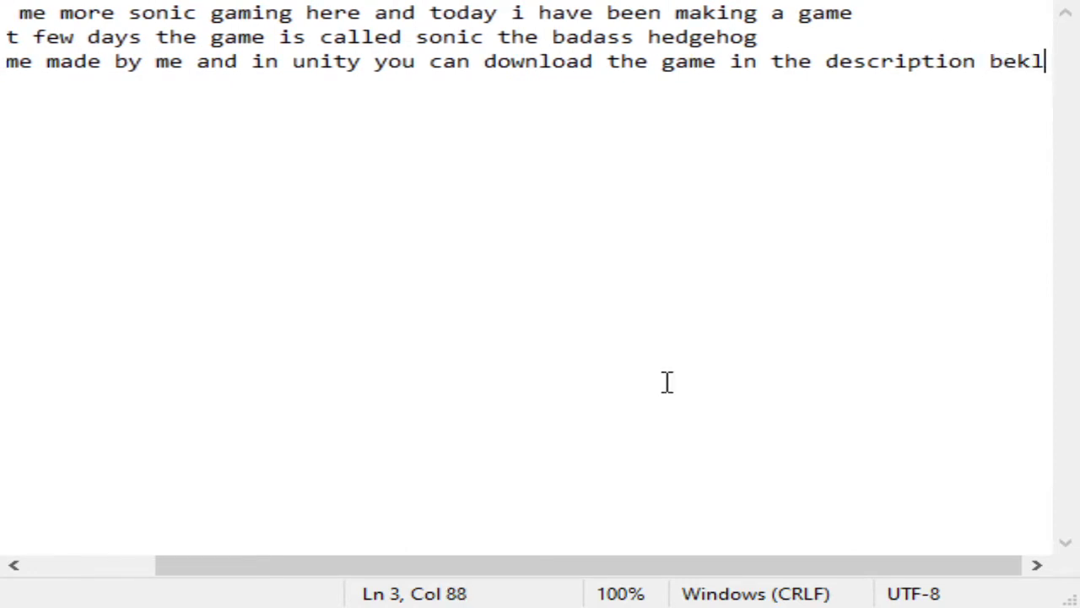
pyautogui.press('BackSpace')
pyautogui.press('BackSpace')
# Add the disclaimer 'also i do not own the music', dropping the songs sentence, then start a new line.
pyautogui.write('low also i')
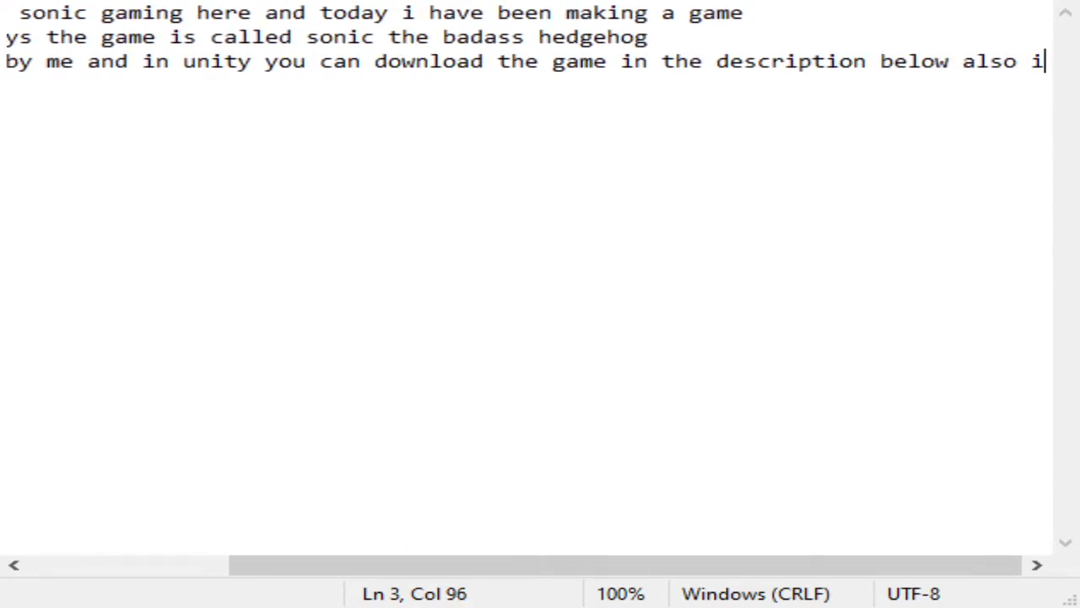
pyautogui.write(' do not o')
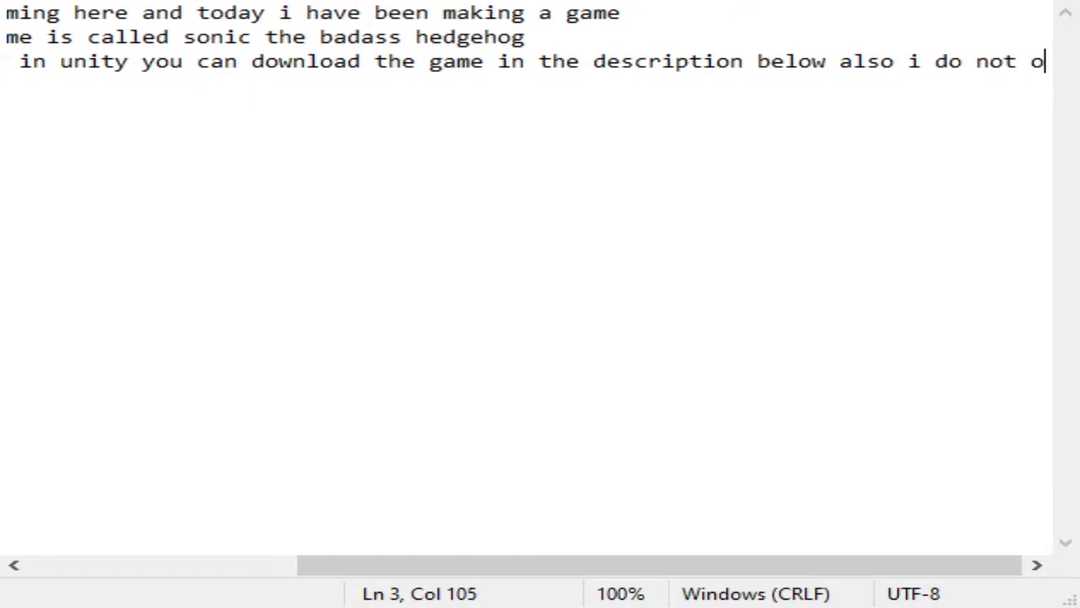
pyautogui.write('wn the mus')
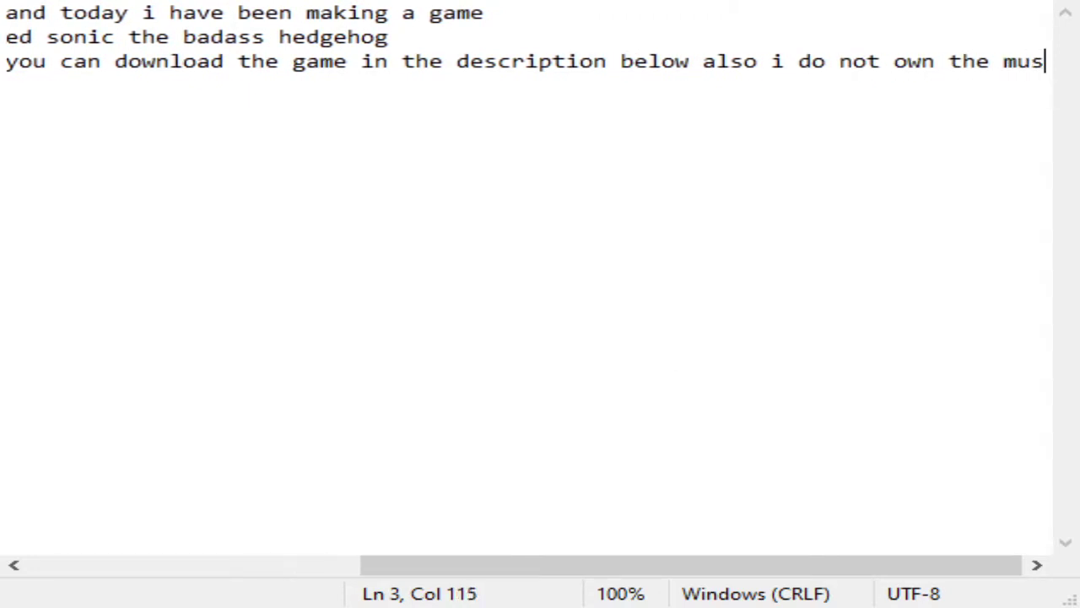
pyautogui.write('ic that ')
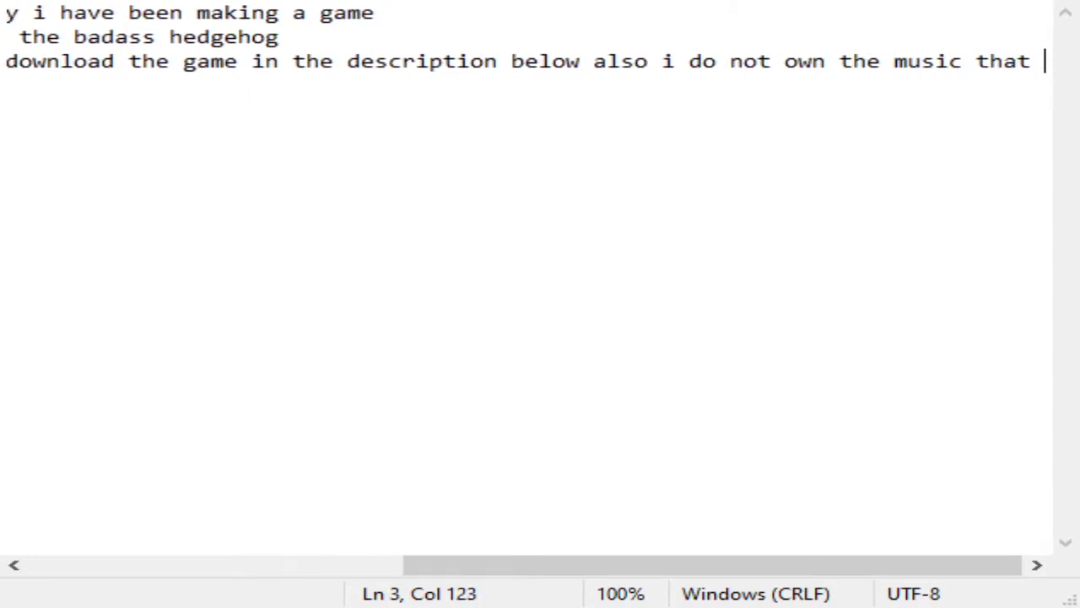
pyautogui.write('might o')
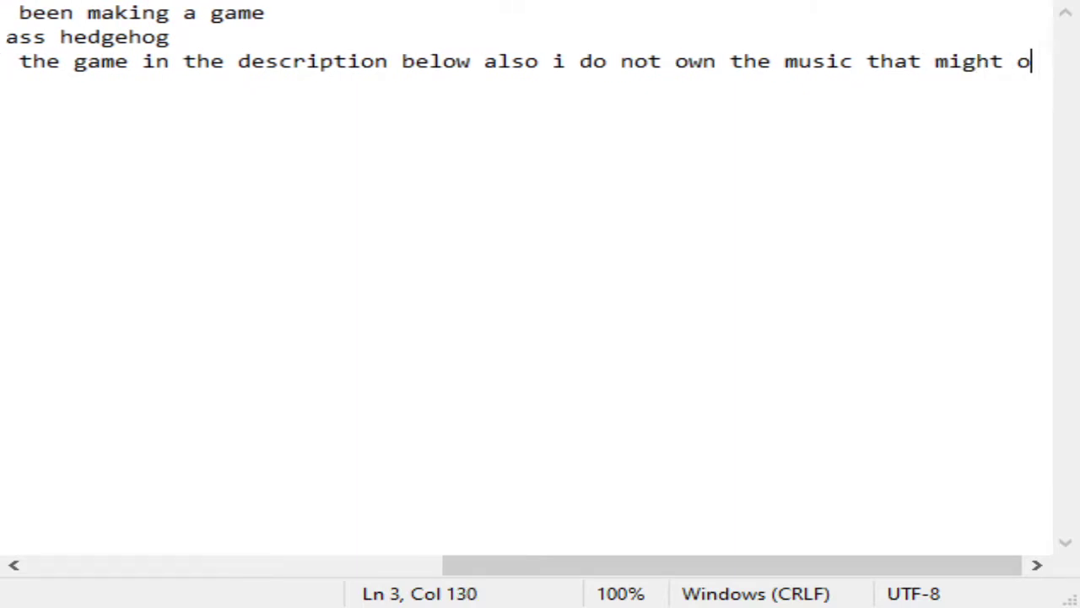
pyautogui.write('ay')
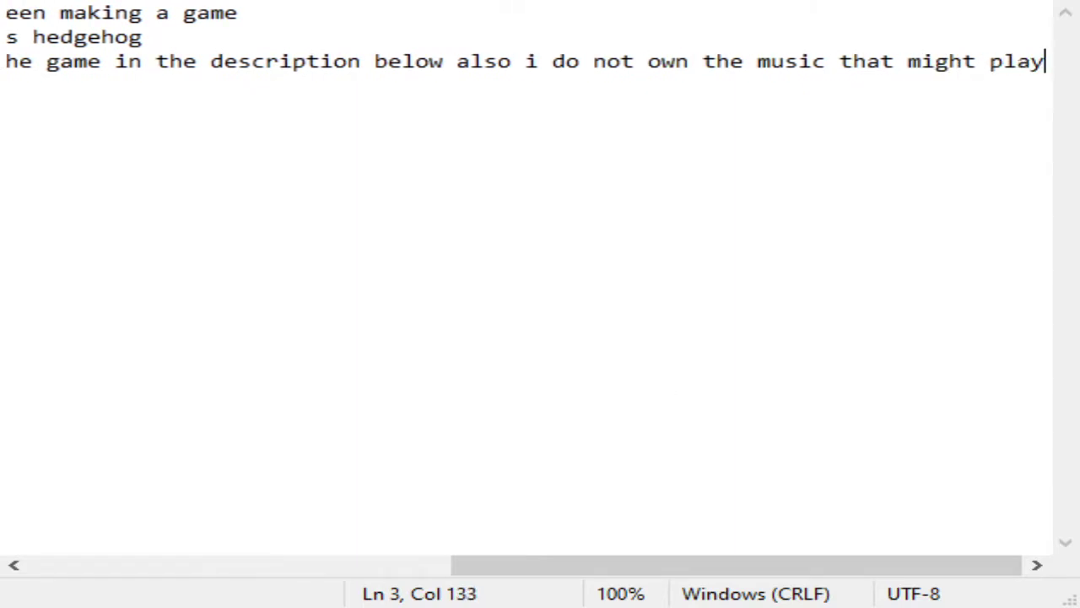
pyautogui.write(' i')
pyautogui.write('the so')
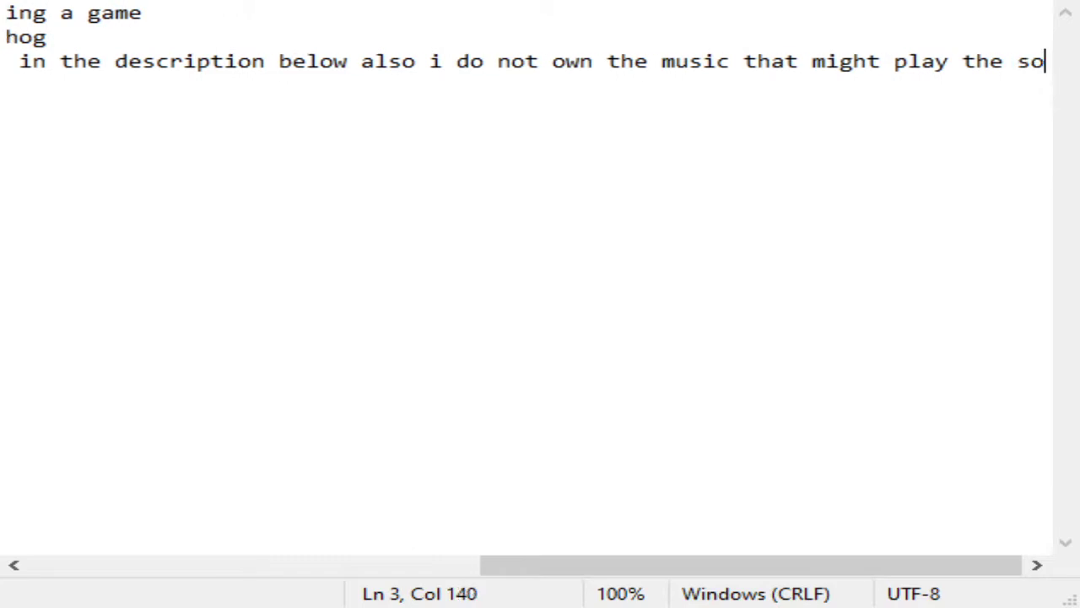
pyautogui.write('ngs ar')
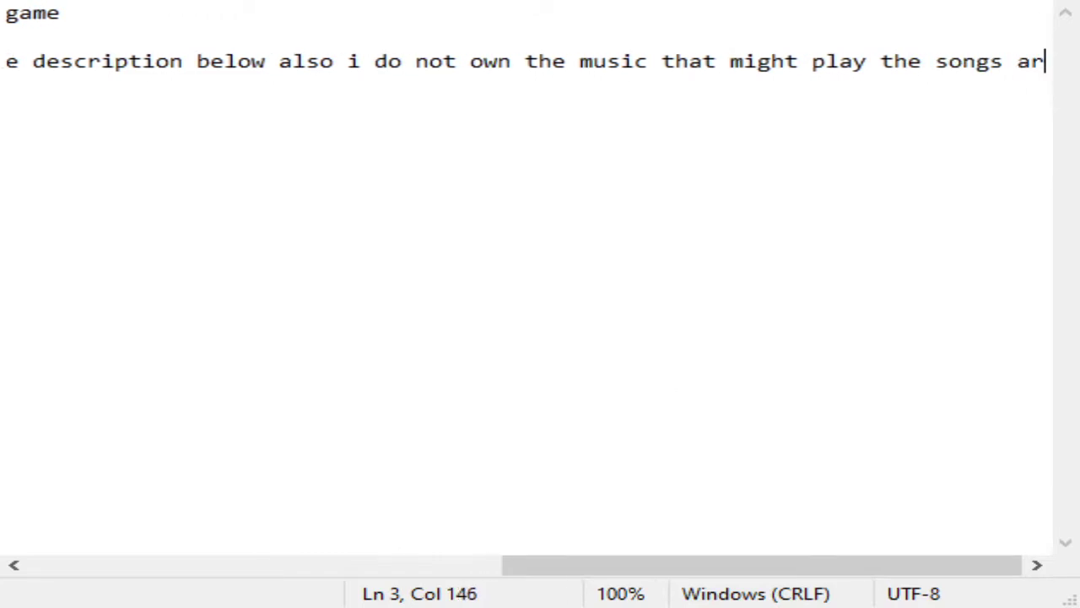
pyautogui.write('e made by sega')
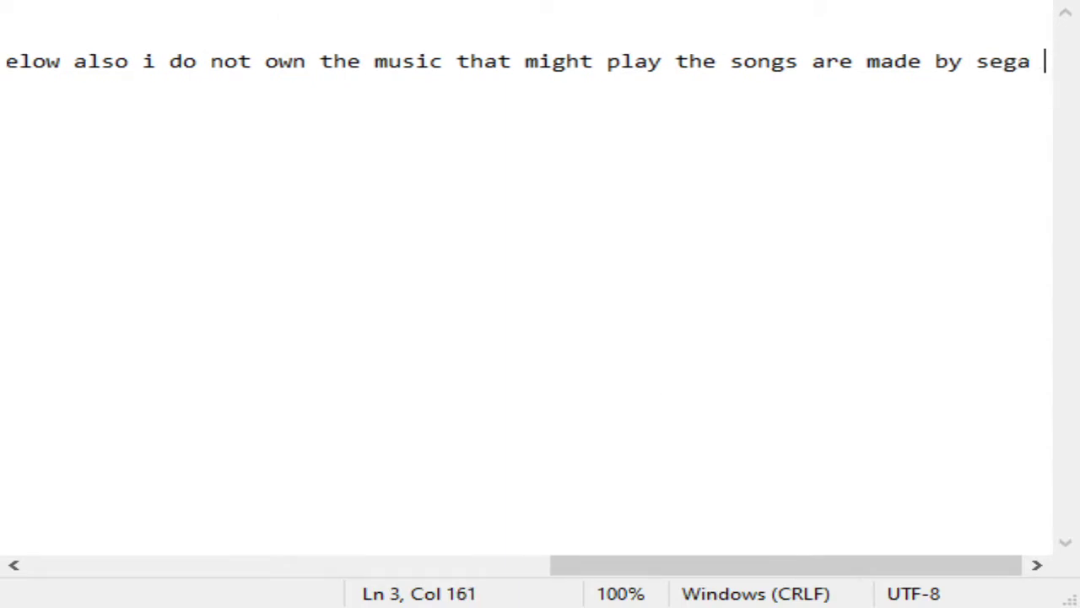
pyautogui.write('c')
pyautogui.write('an')
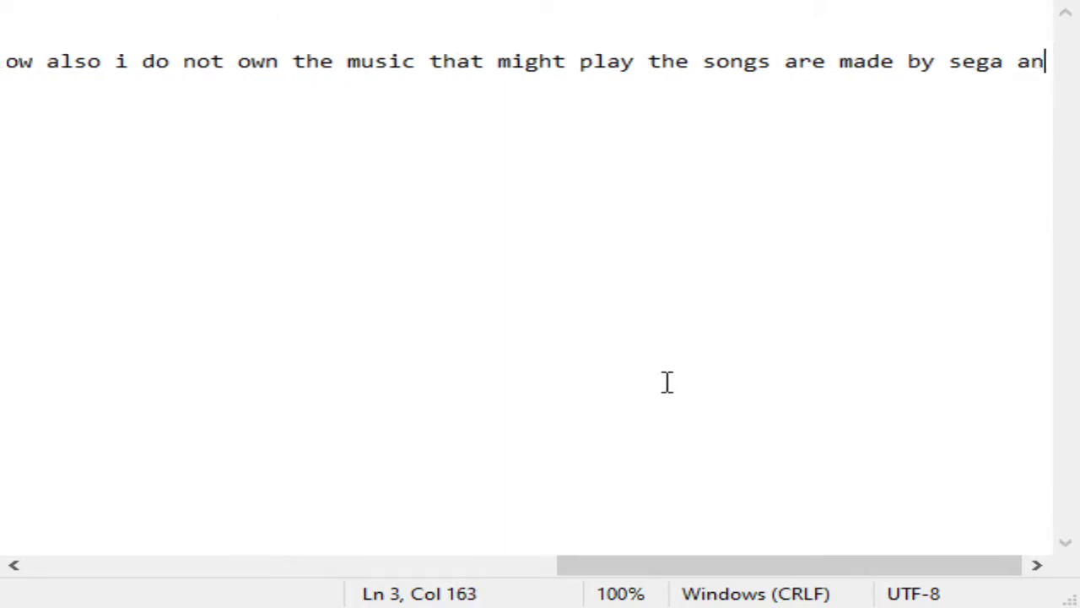
pyautogui.write('d ')
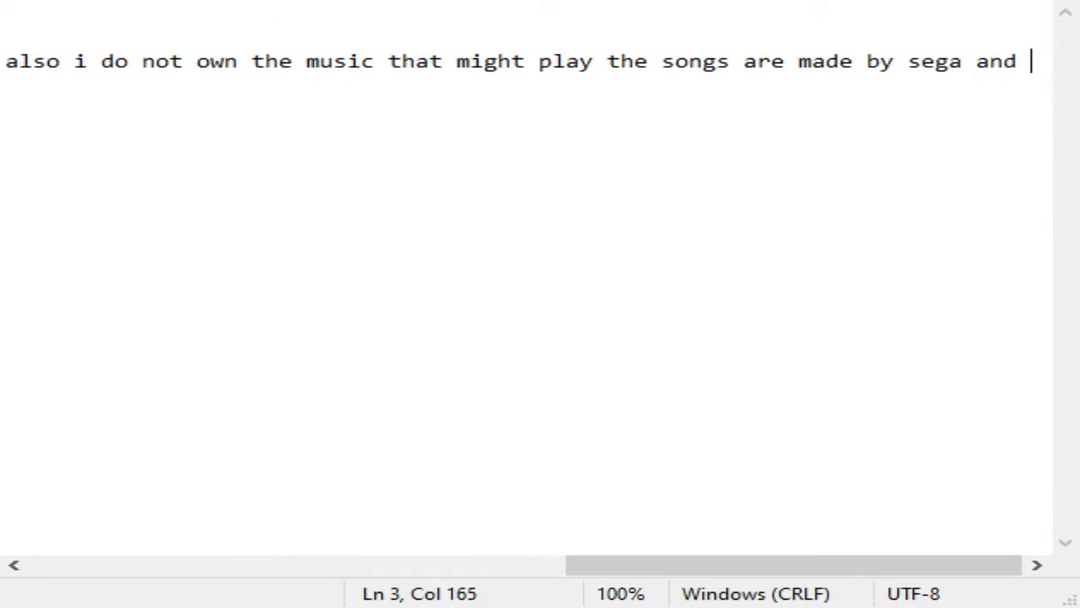
pyautogui.write('hthey can b')
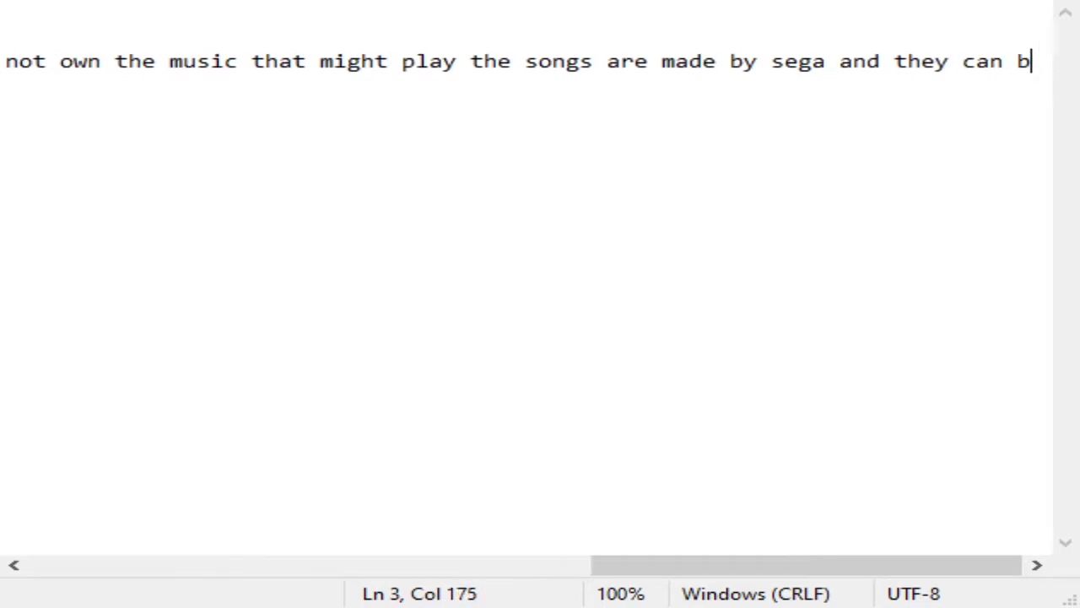
pyautogui.write('e go')
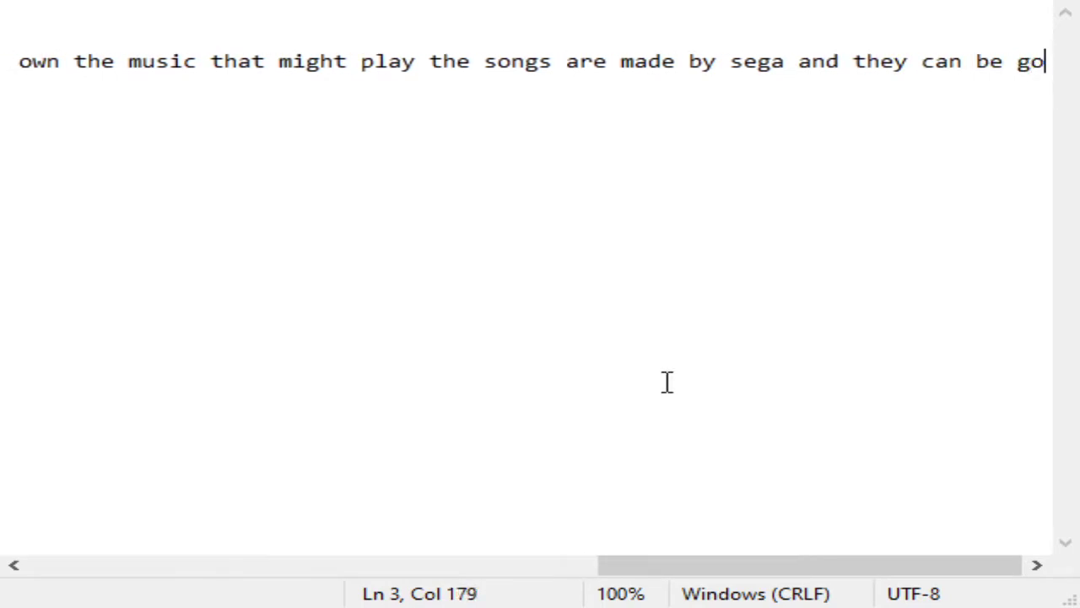
pyautogui.write('ing to')
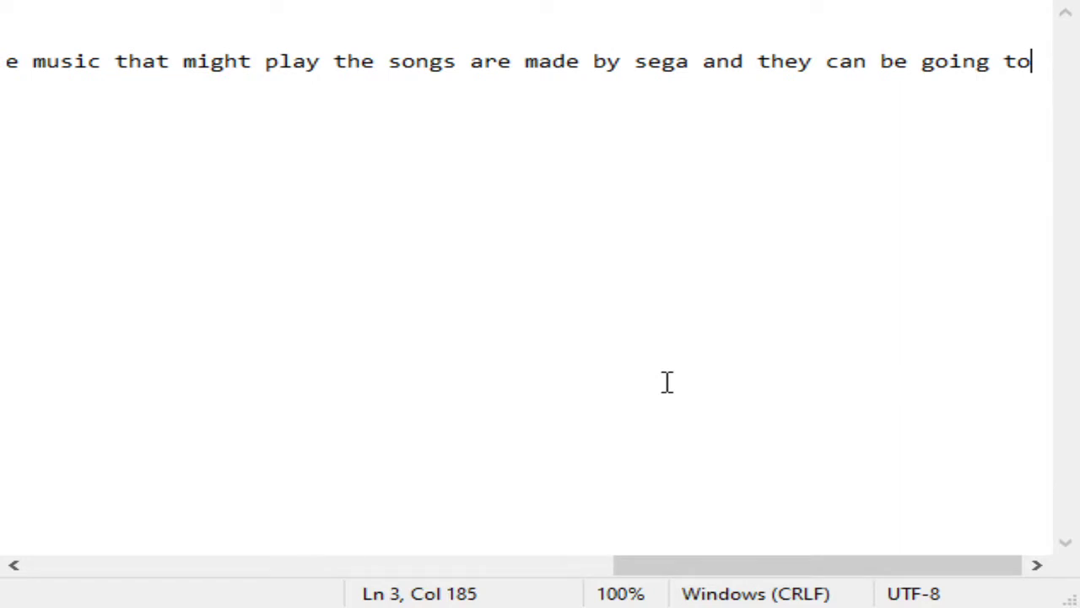
pyautogui.press('BackSpace')
pyautogui.press('BackSpace')
pyautogui.press('BackSpace')
pyautogui.press('BackSpace')
pyautogui.press('BackSpace')
pyautogui.press('BackSpace')
pyautogui.press('BackSpace')
pyautogui.press('BackSpace')
pyautogui.press('BackSpace')
pyautogui.press('BackSpace')
pyautogui.press('BackSpace')
pyautogui.press('BackSpace')
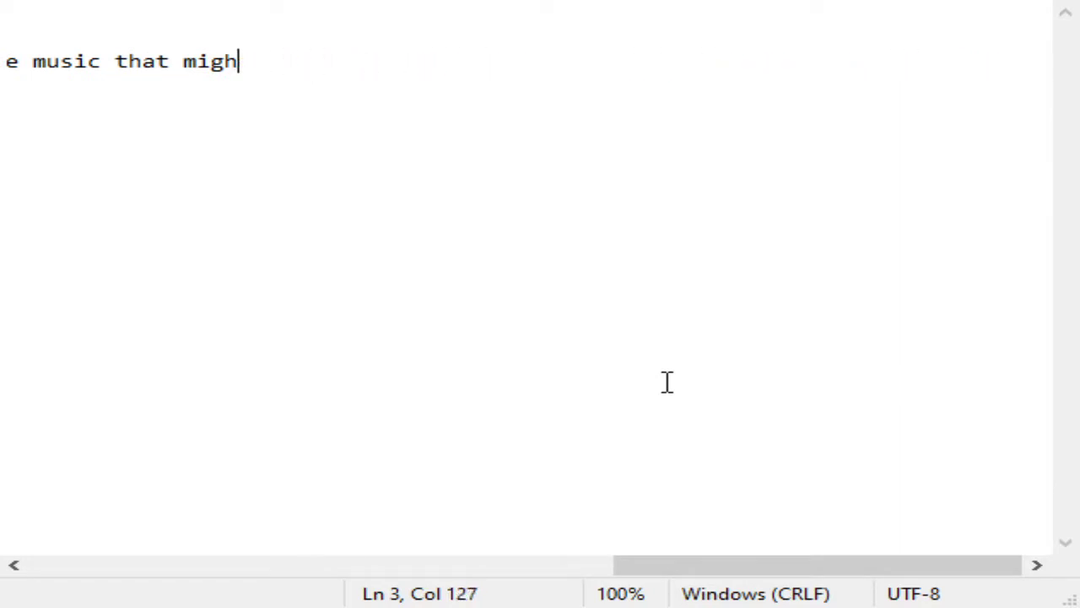
pyautogui.press('BackSpace')
pyautogui.press('BackSpace')
pyautogui.press('BackSpace')
pyautogui.press('BackSpace')
pyautogui.press('BackSpace')
pyautogui.press('BackSpace')
pyautogui.press('BackSpace')
pyautogui.press('BackSpace')
pyautogui.press('BackSpace')
pyautogui.press('BackSpace')
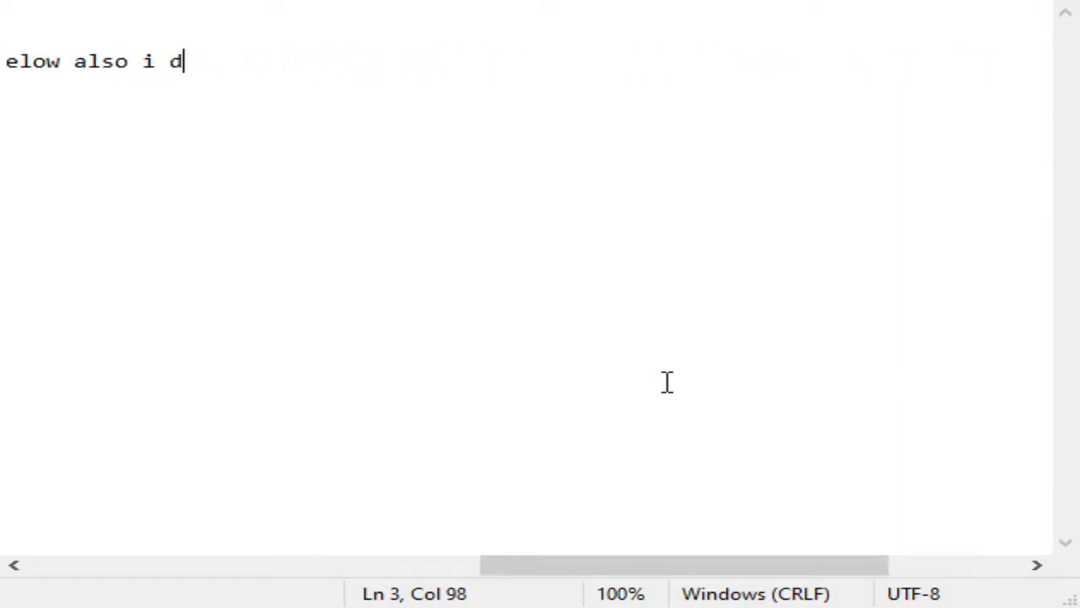
pyautogui.write('o ')
pyautogui.write('not kn')
pyautogui.press('BackSpace')
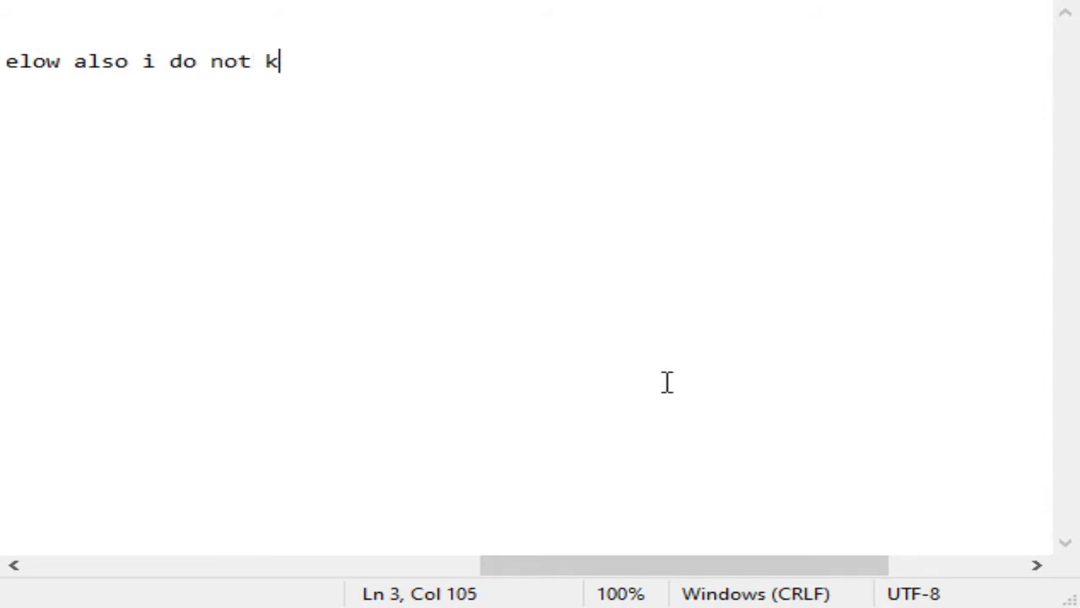
pyautogui.press('BackSpace')
pyautogui.write('own the')
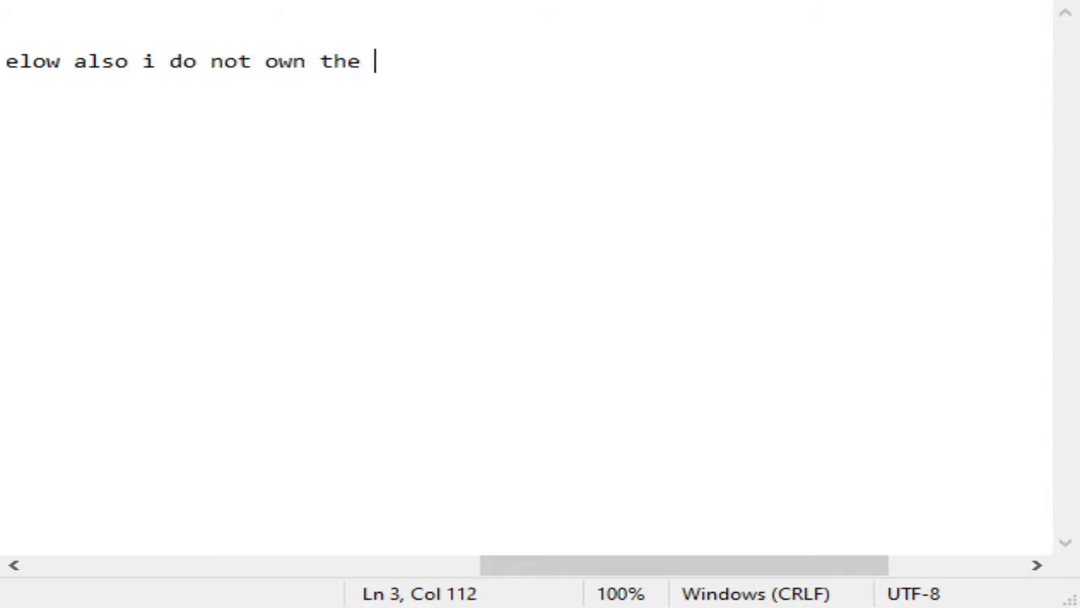
pyautogui.write('music')
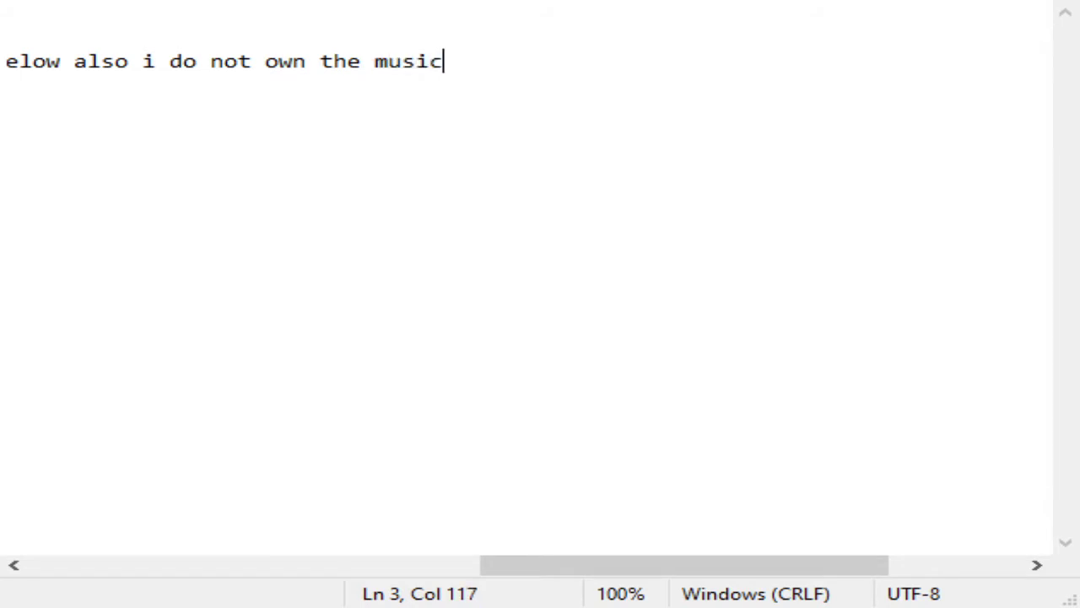
pyautogui.press('Return')
# Type that the music's owners are Sega and all the characters in this game also belong.
pyautogui.write('in this ')
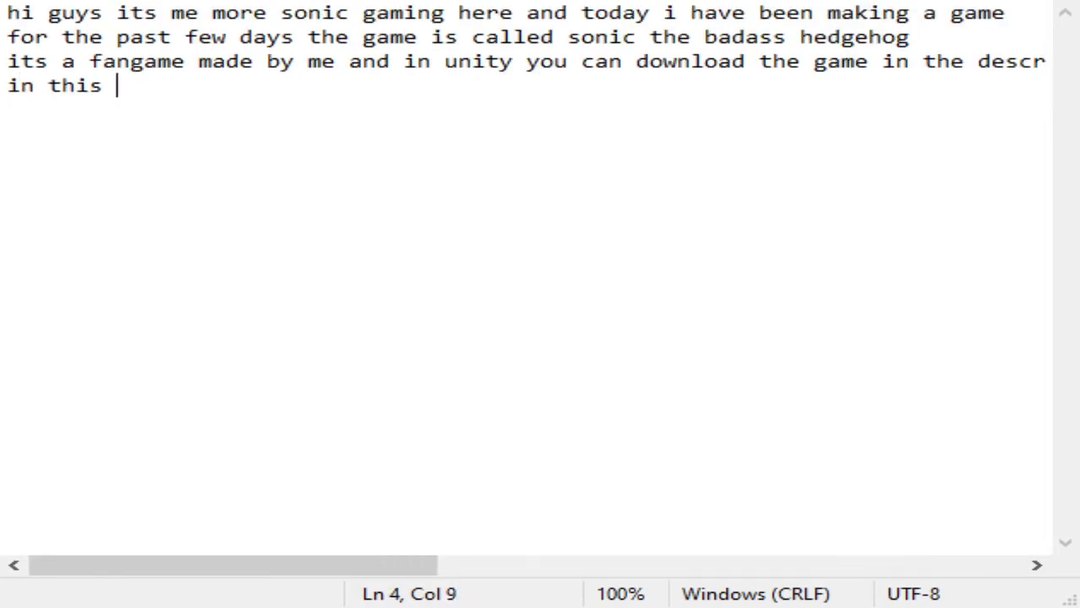
pyautogui.write('video the ')
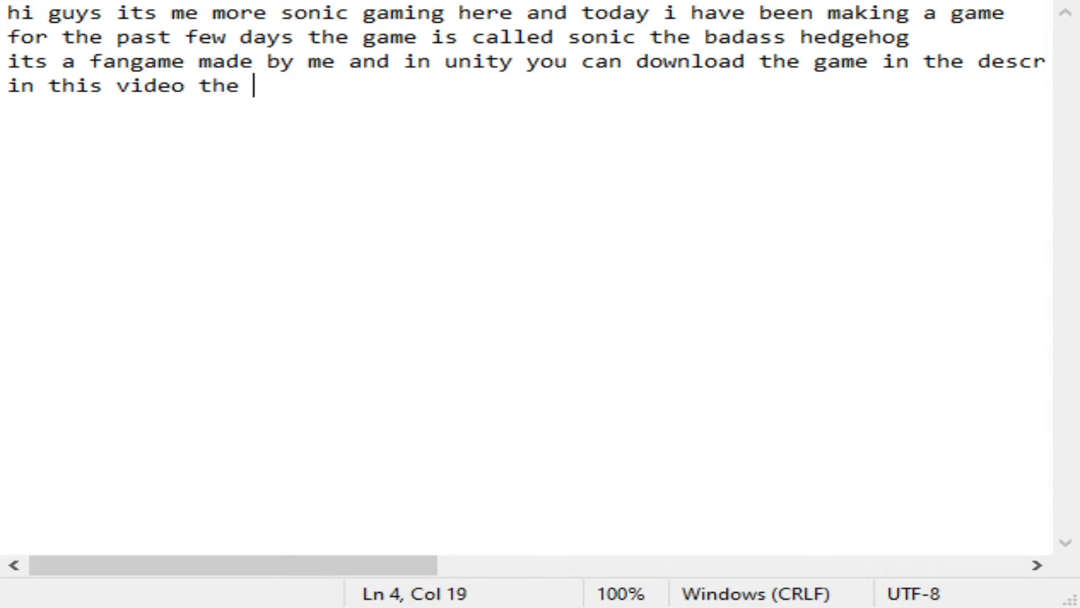
pyautogui.write('owners of th')
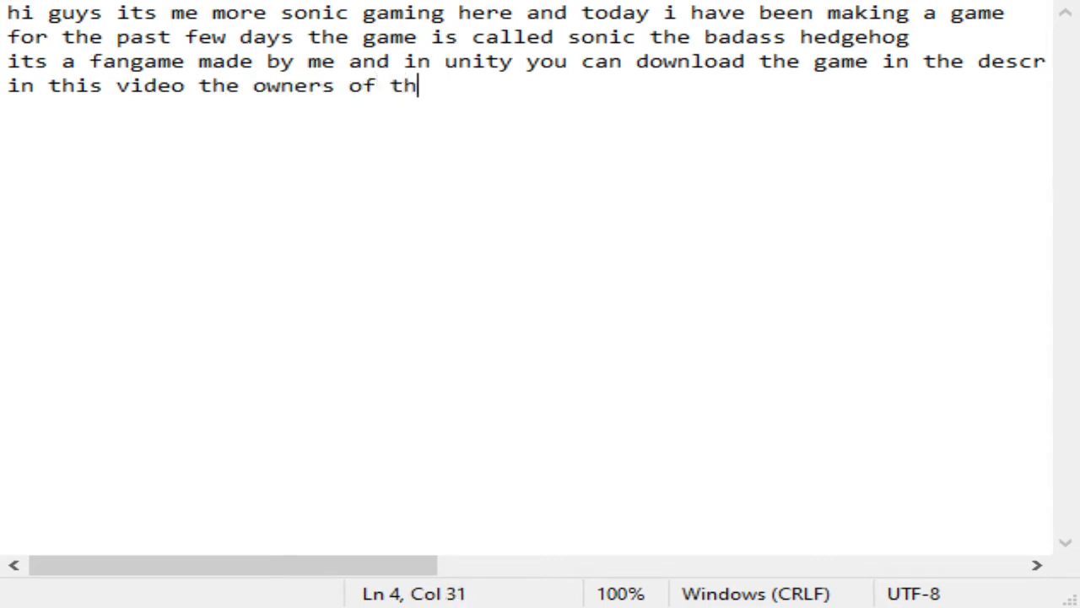
pyautogui.write('e music go to se')
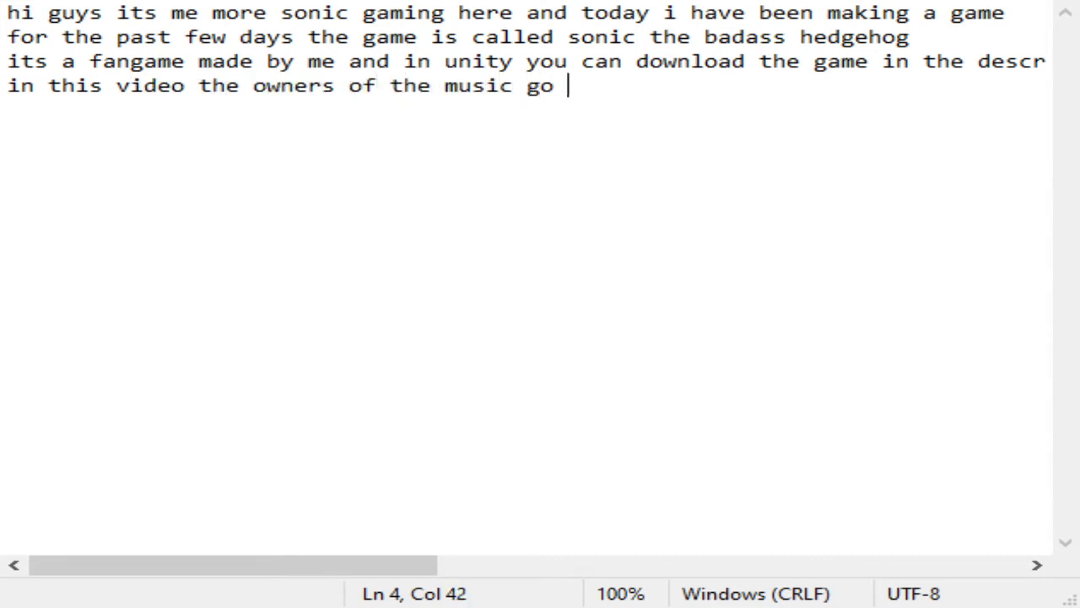
pyautogui.write('ga ')
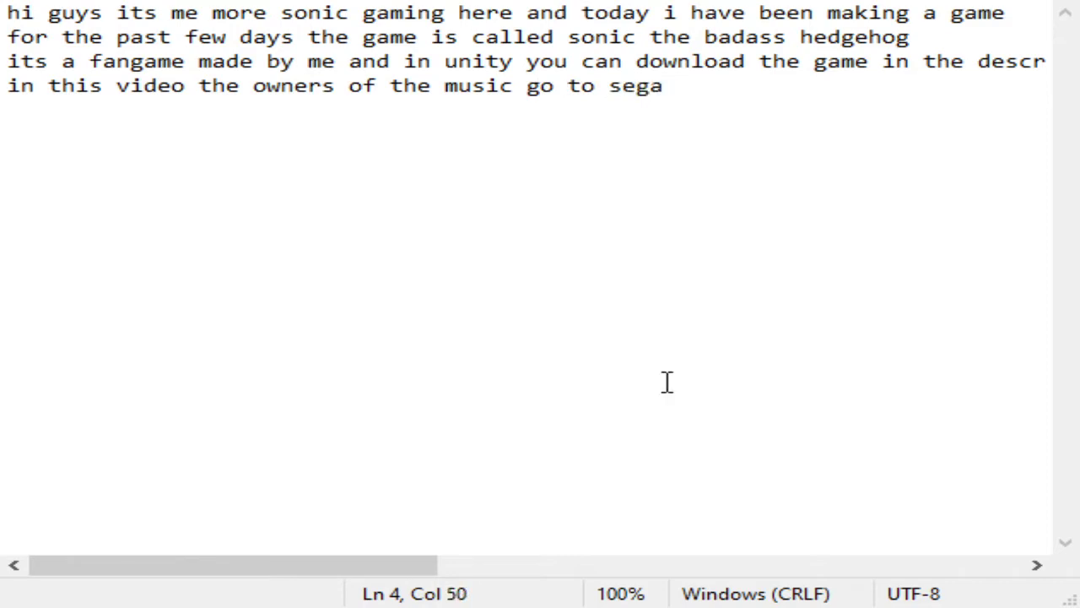
pyautogui.write('and also all th')
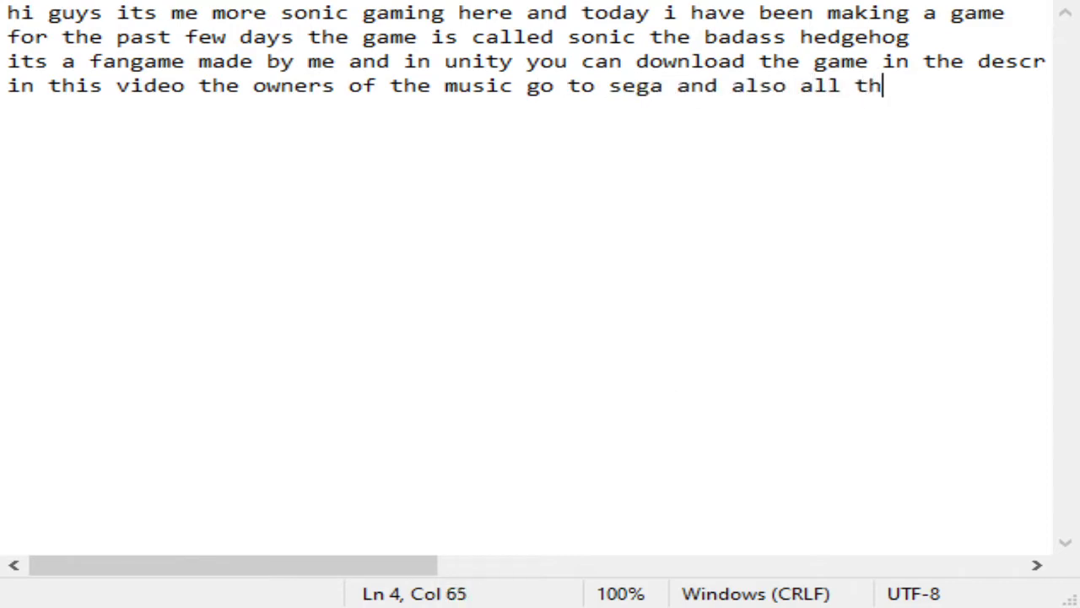
pyautogui.write('e charate')
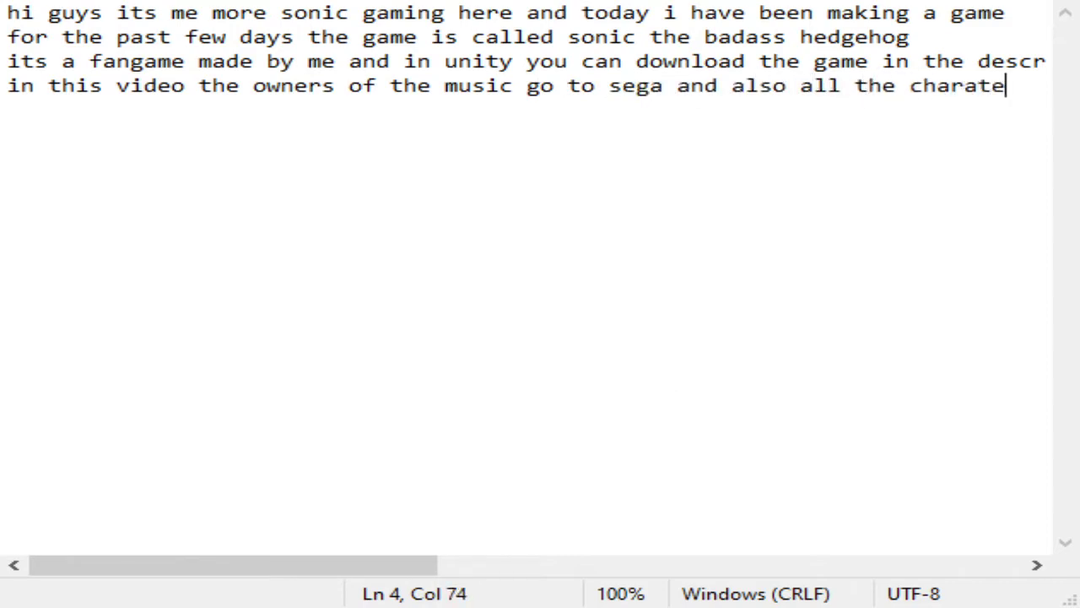
pyautogui.press('BackSpace')
pyautogui.press('BackSpace')
pyautogui.press('BackSpace')
pyautogui.write('a')
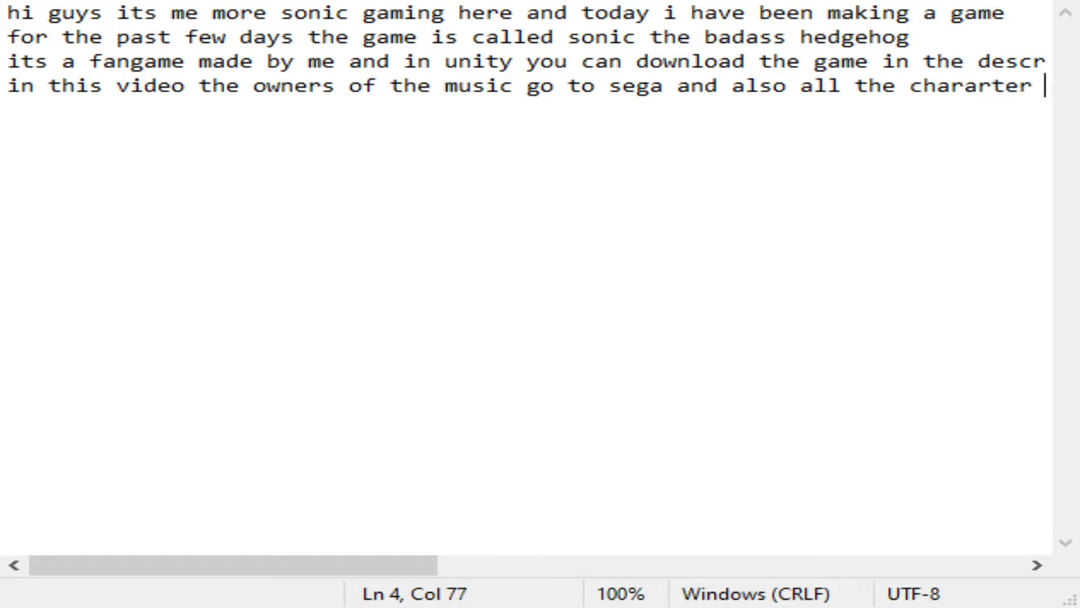
pyautogui.write(' ti')
pyautogui.press('BackSpace')
pyautogui.press('BackSpace')
pyautogui.write('i')
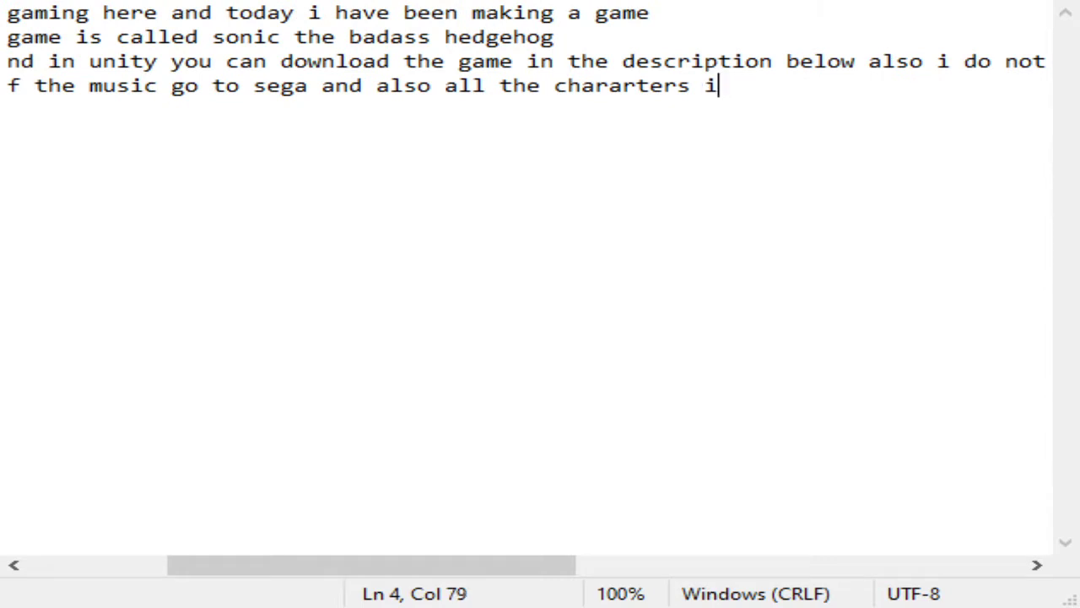
pyautogui.write('n this game ')
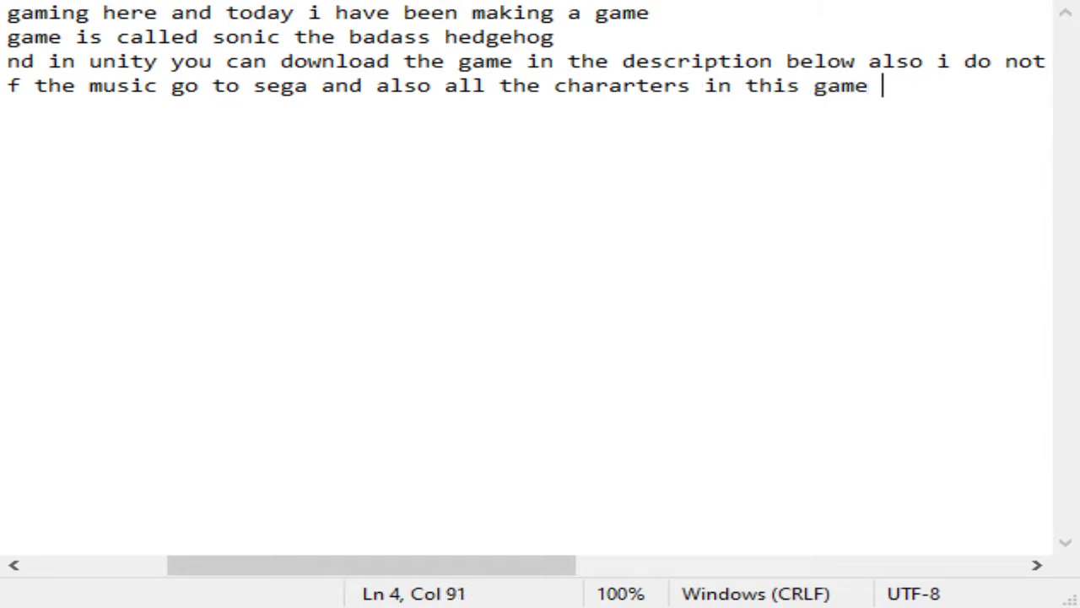
pyautogui.write('also belo')
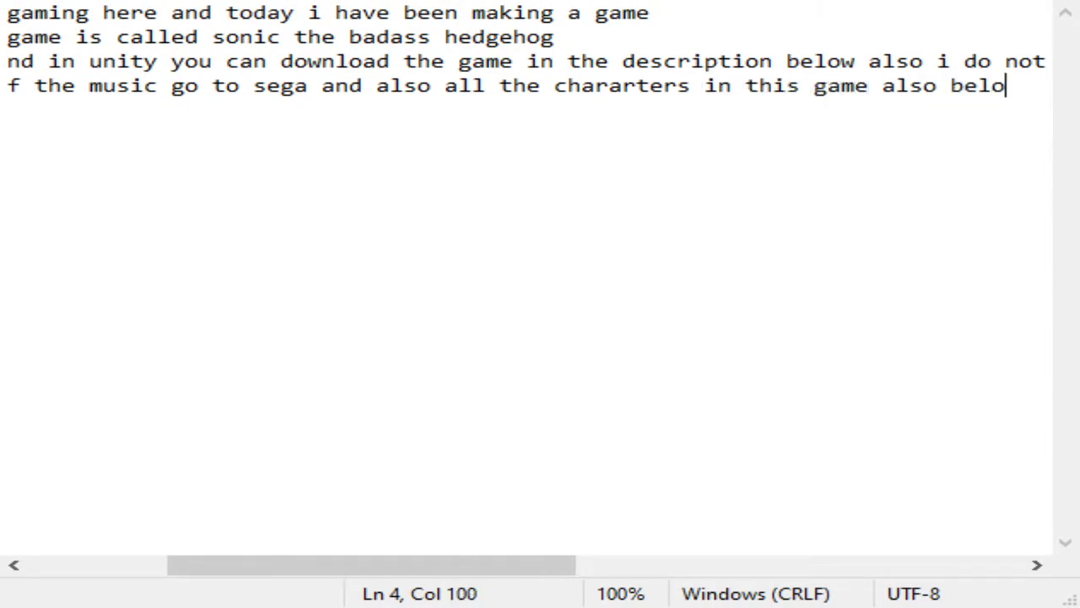
pyautogui.write('ong')
pyautogui.press('BackSpace')
pyautogui.press('BackSpace')
pyautogui.press('BackSpace')
pyautogui.write('n')
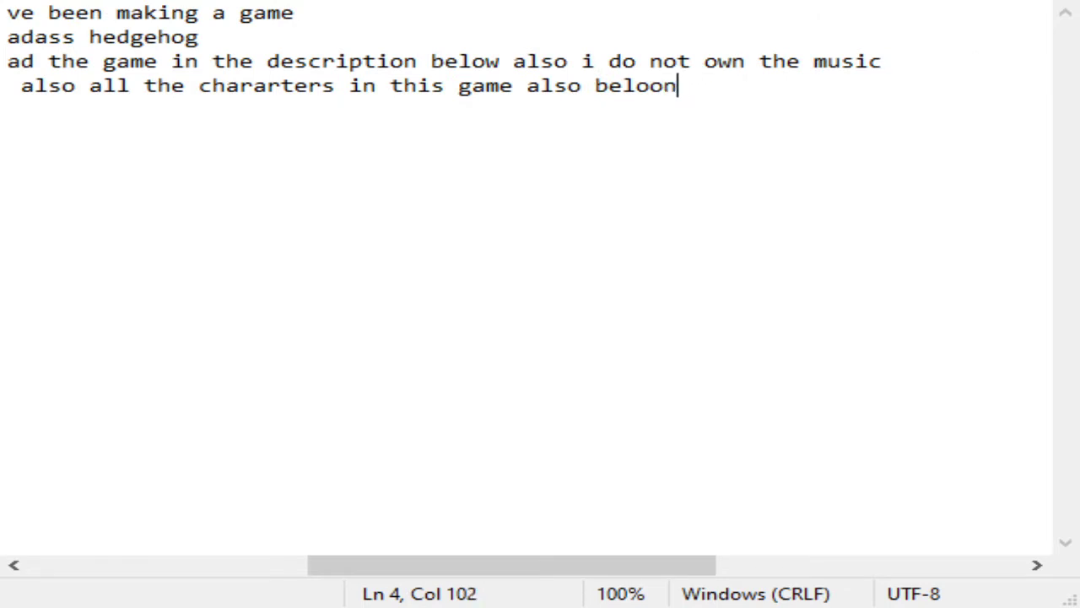
pyautogui.press('BackSpace')
pyautogui.press('BackSpace')
# Finish the line with 'to sega and this game is in its beta' and begin a fifth line.
pyautogui.write('ng to ')
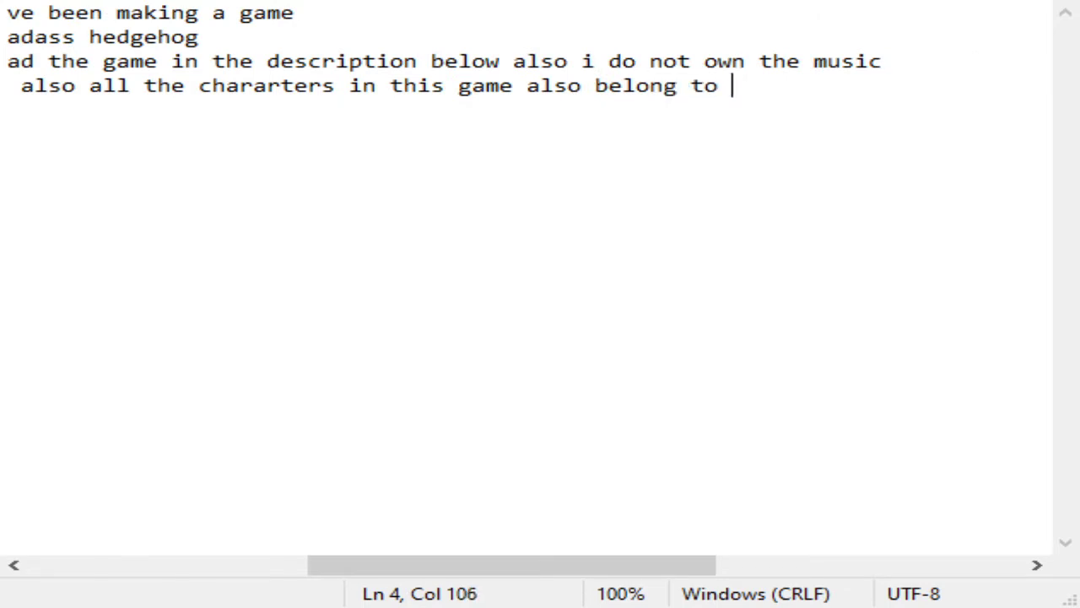
pyautogui.write('sega')
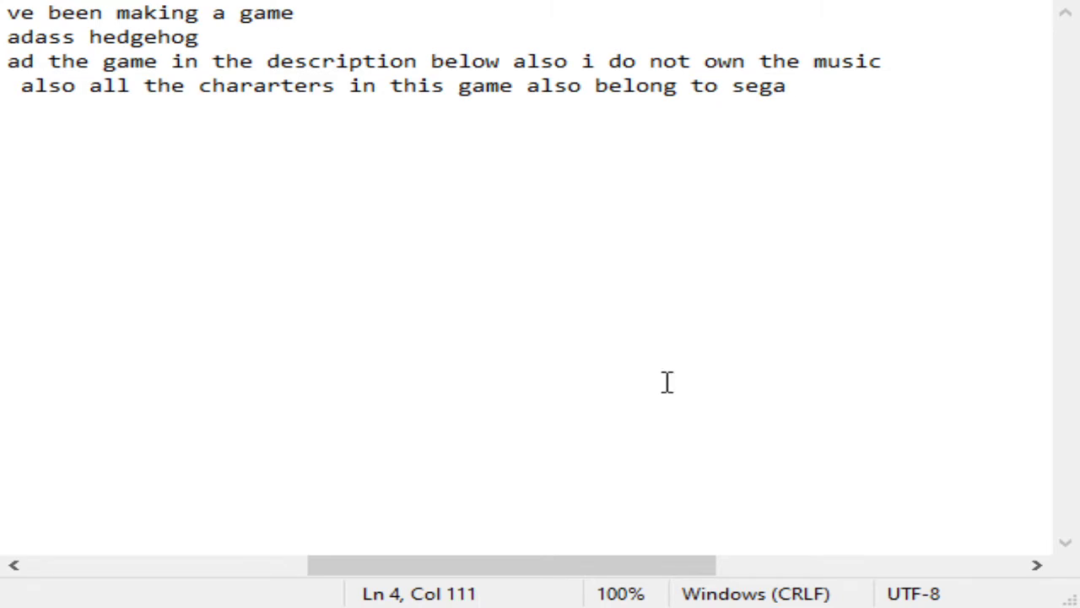
pyautogui.write('and ye')
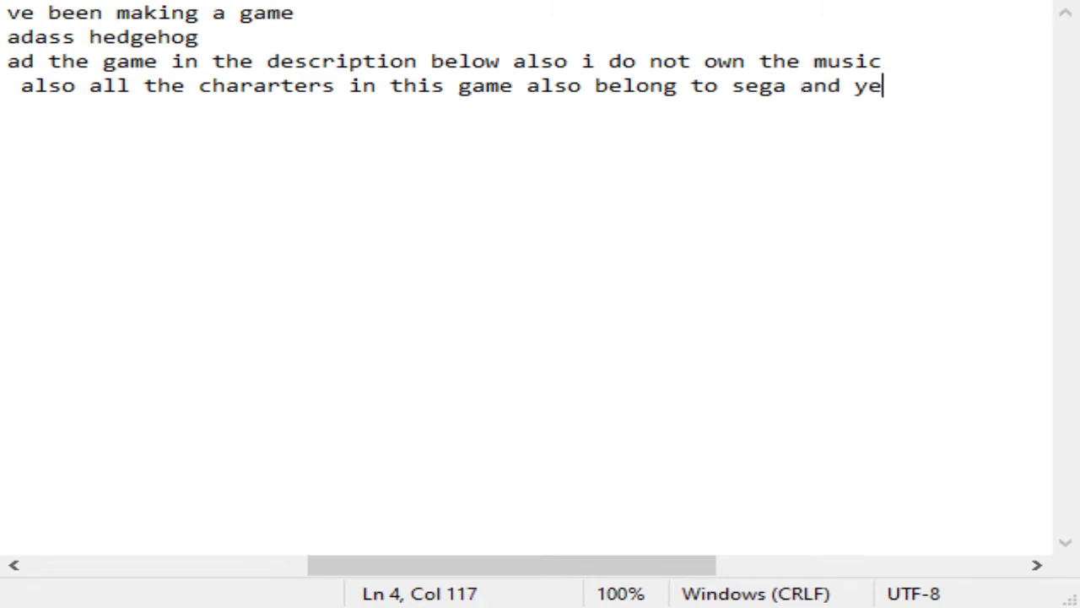
pyautogui.write('t')
pyautogui.press('BackSpace')
pyautogui.write('st')
pyautogui.press('BackSpace')
pyautogui.press('BackSpace')
pyautogui.press('BackSpace')
pyautogui.press('BackSpace')
pyautogui.write('tho')
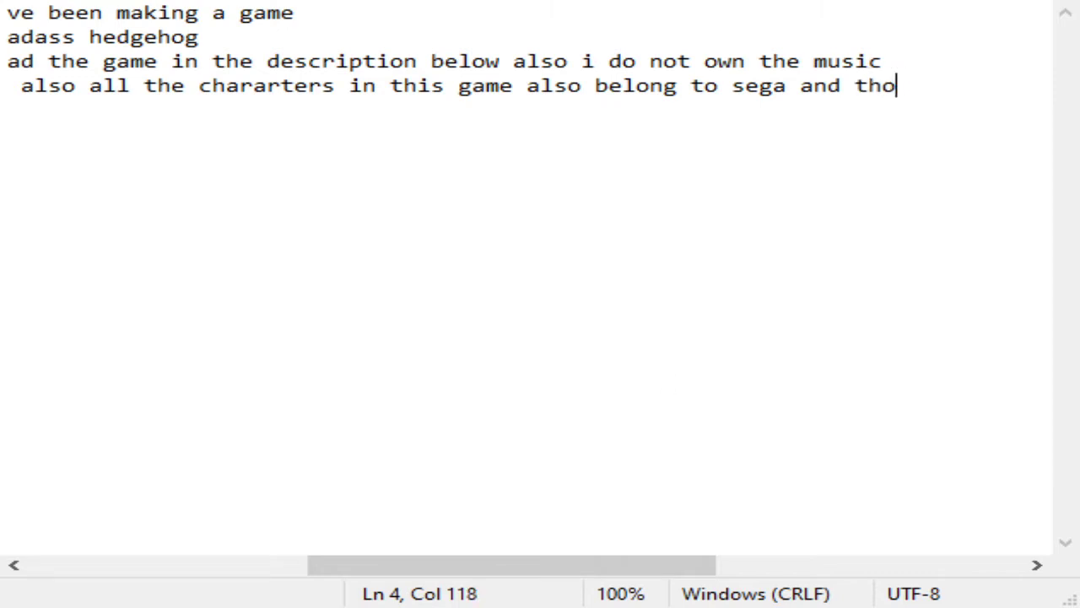
pyautogui.press('BackSpace')
pyautogui.write('is game i')
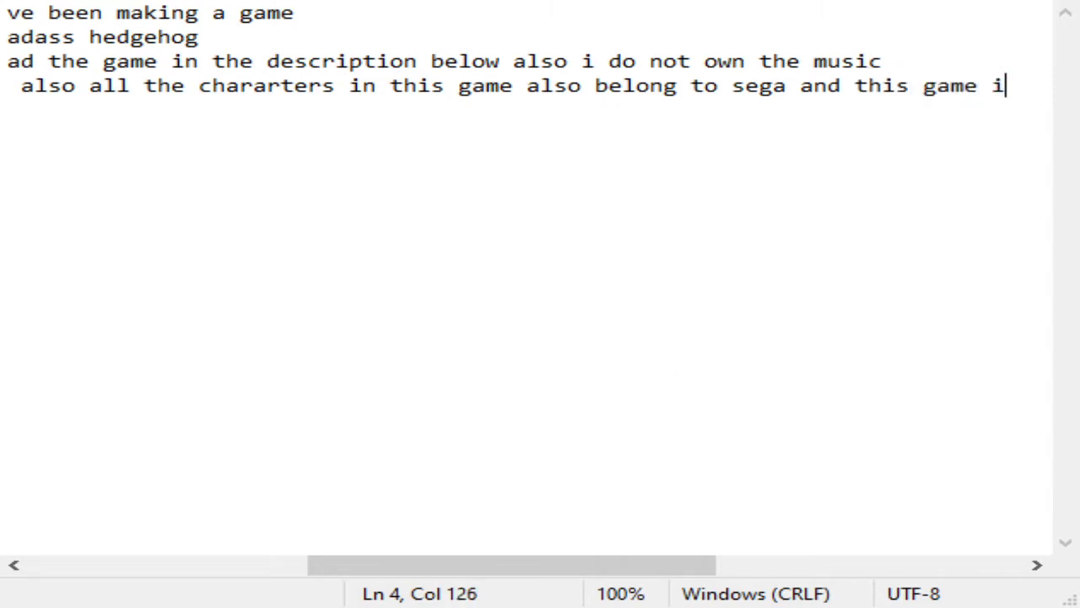
pyautogui.write('n in ti')
pyautogui.press('BackSpace')
pyautogui.press('BackSpace')
pyautogui.write('it')
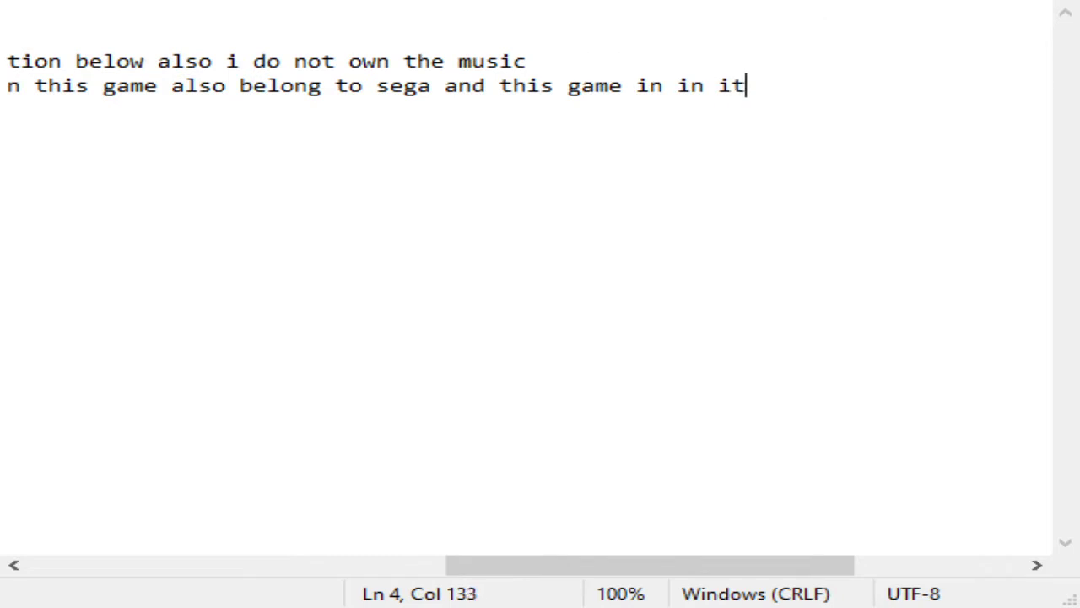
pyautogui.write('s beta')
pyautogui.press('Return')
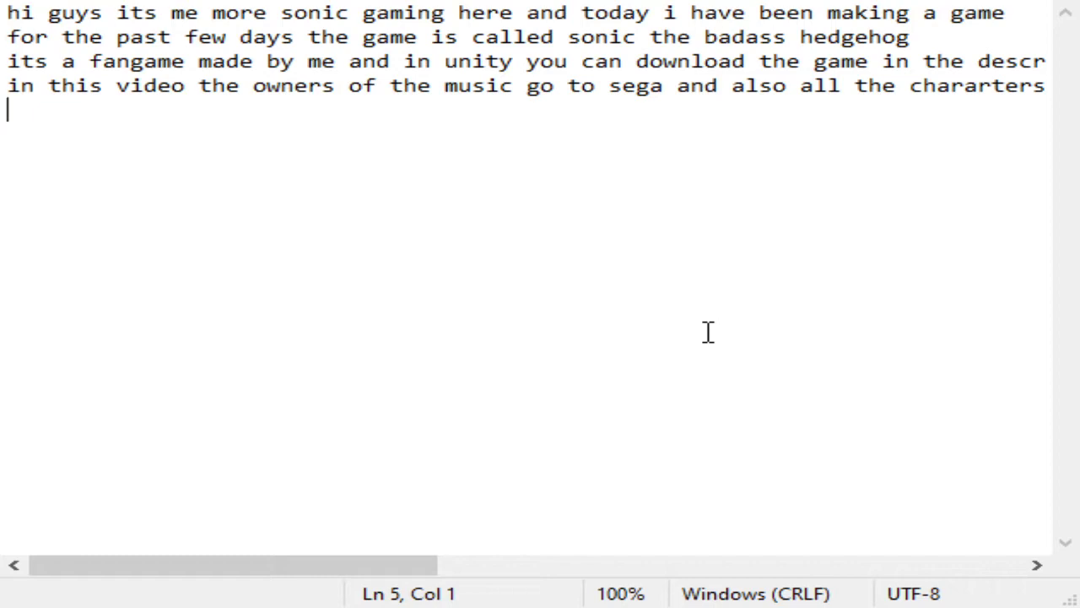
# Type line five: 'beta 1.0.1 if you don't belive me then you can see right here.'.
pyautogui.write('b')
pyautogui.press('BackSpace')
pyautogui.write('beta 2')
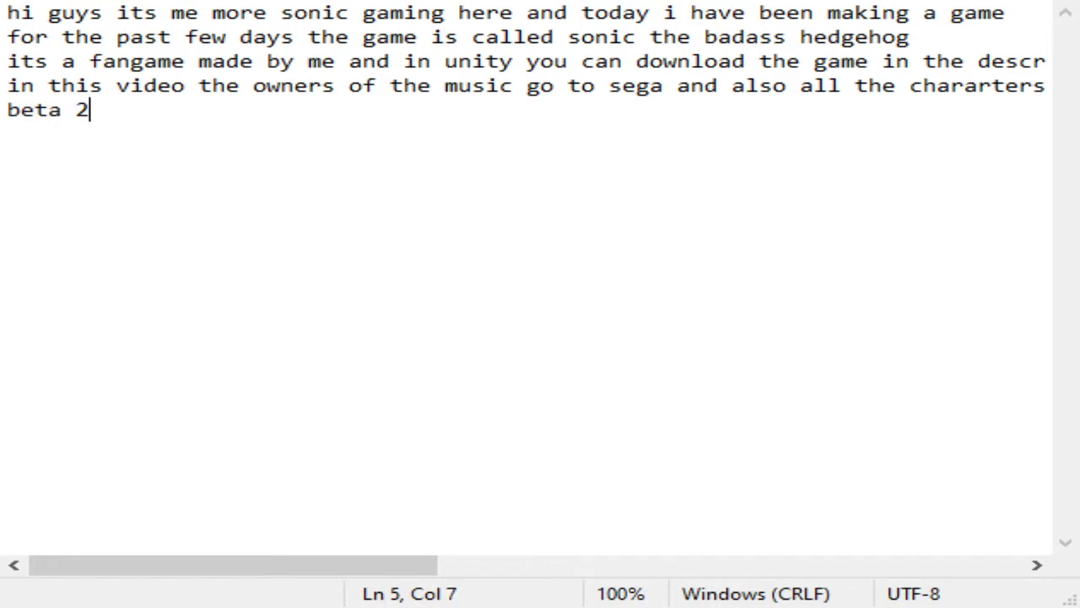
pyautogui.press('BackSpace')
pyautogui.write('1.00.')
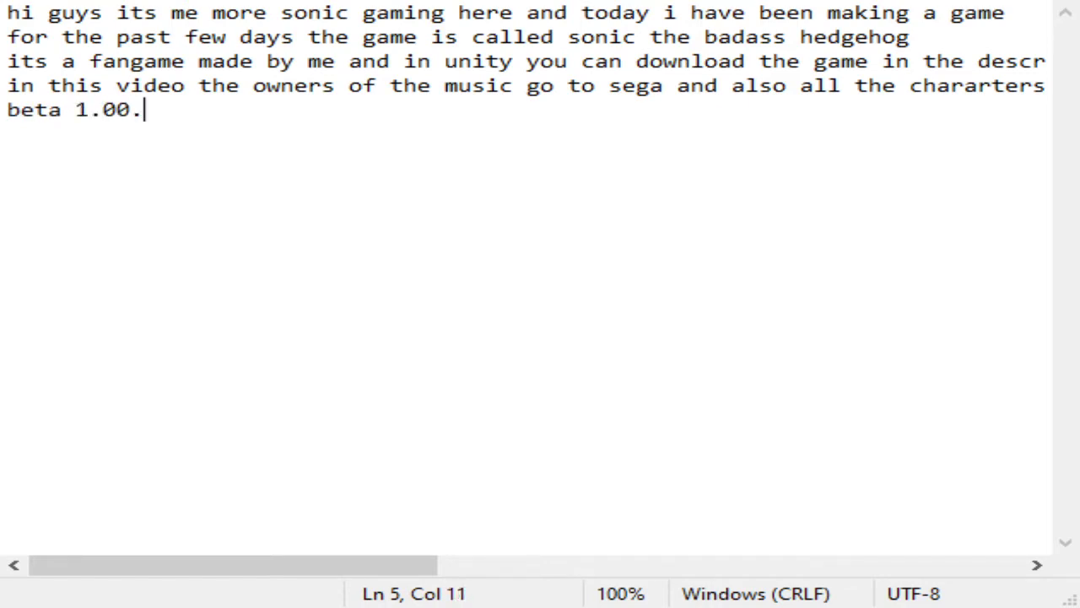
pyautogui.press('BackSpace')
pyautogui.press('BackSpace')
pyautogui.write('.1')
pyautogui.write('if ')
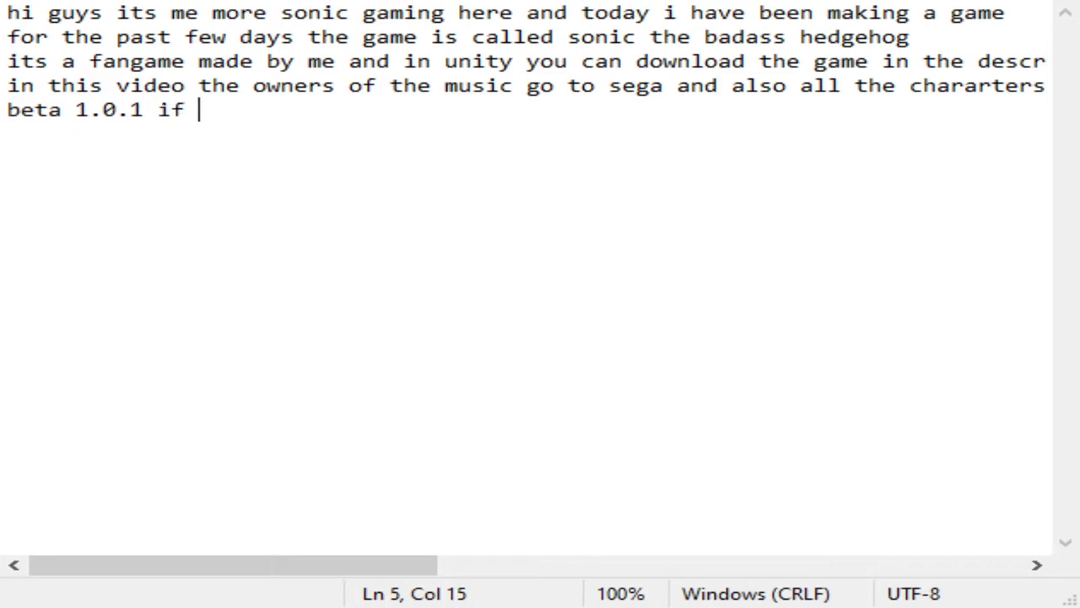
pyautogui.write('you don;t bel')
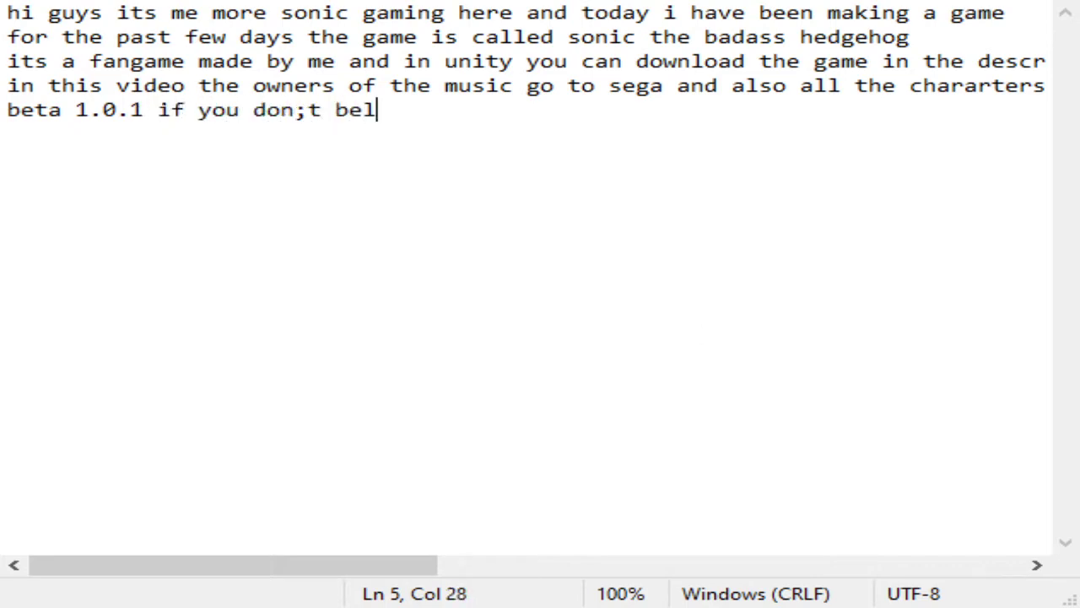
pyautogui.write('ev')
pyautogui.press('BackSpace')
pyautogui.press('BackSpace')
pyautogui.press('BackSpace')
pyautogui.press('BackSpace')
pyautogui.press('BackSpace')
pyautogui.press('BackSpace')
pyautogui.press('BackSpace')
pyautogui.press('BackSpace')
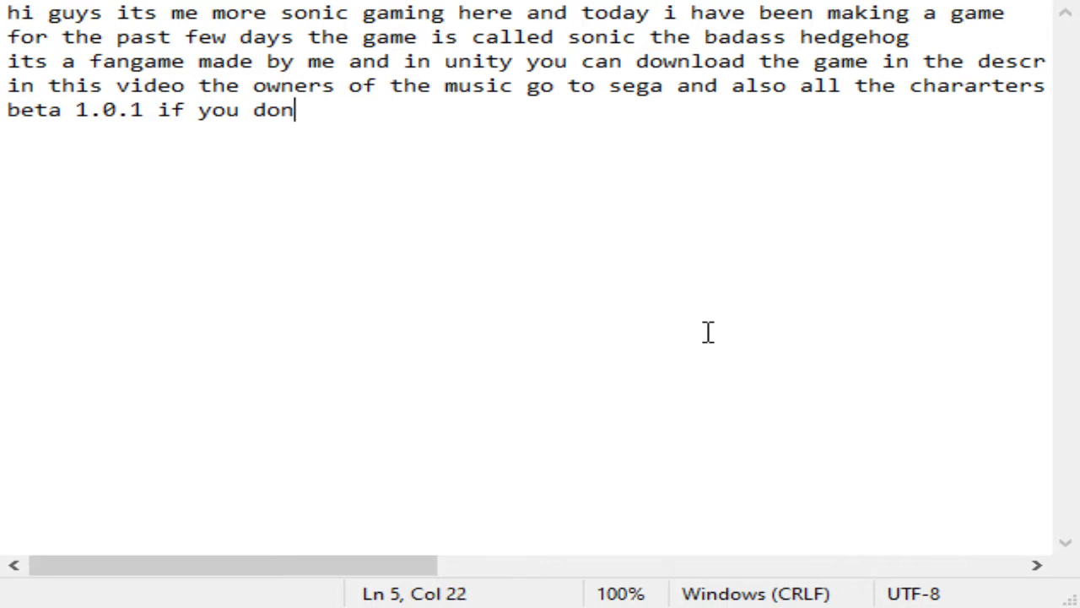
pyautogui.press('BackSpace')
pyautogui.write('t')
pyautogui.press('BackSpace')
pyautogui.write("n't ")
pyautogui.write('belive ')
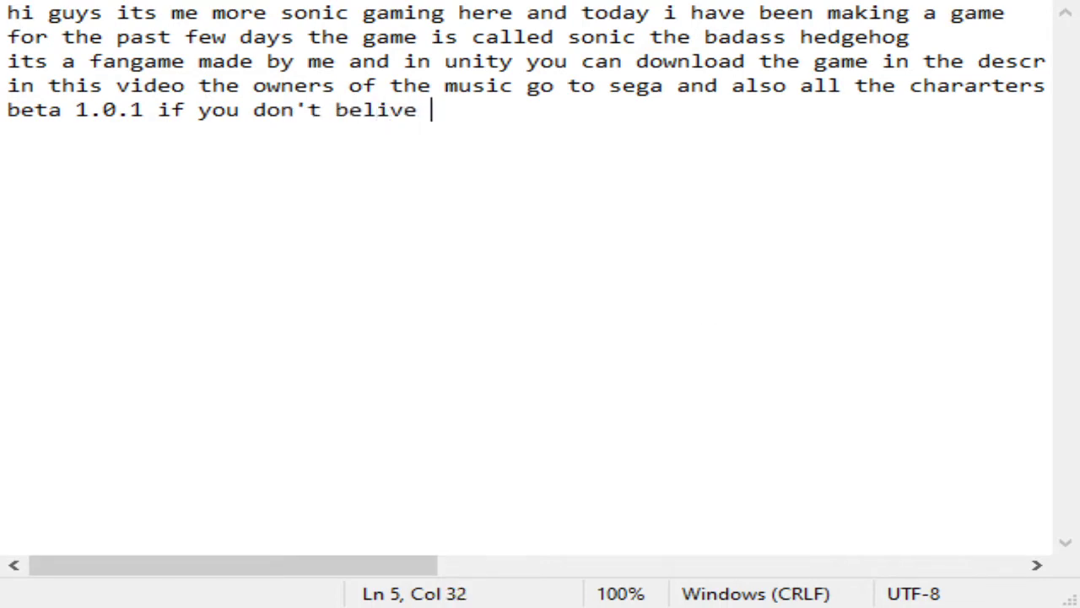
pyautogui.write('me the')
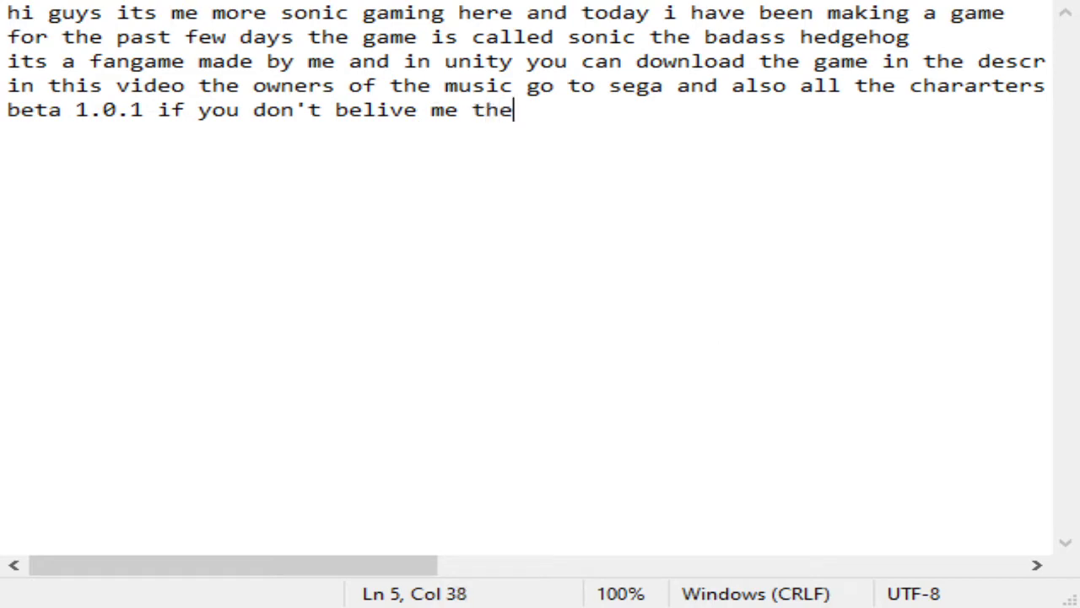
pyautogui.write('n')
pyautogui.write('you can ')
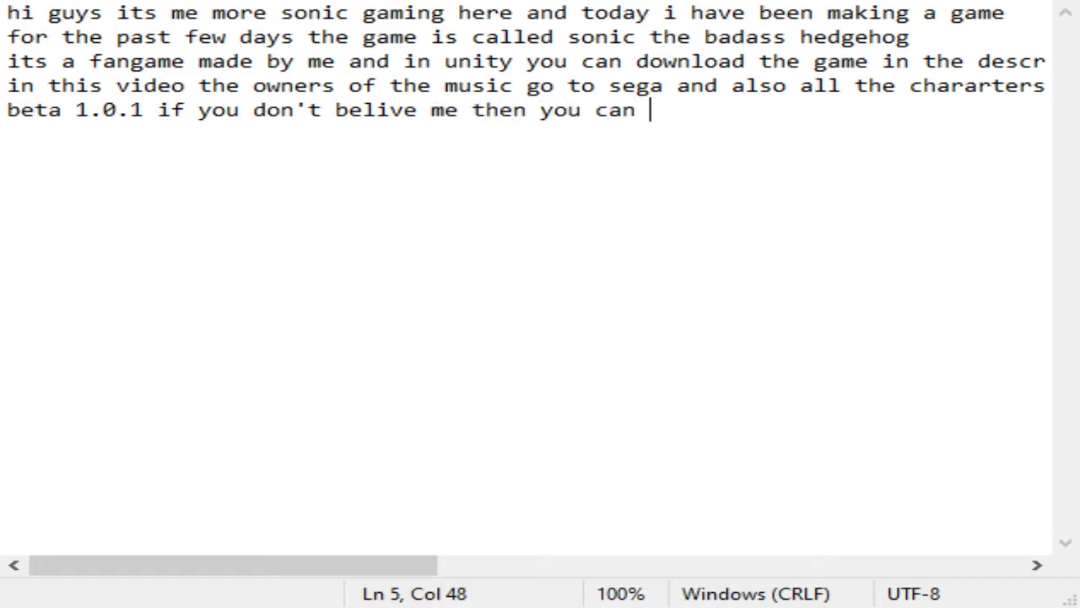
pyautogui.write('see right ')
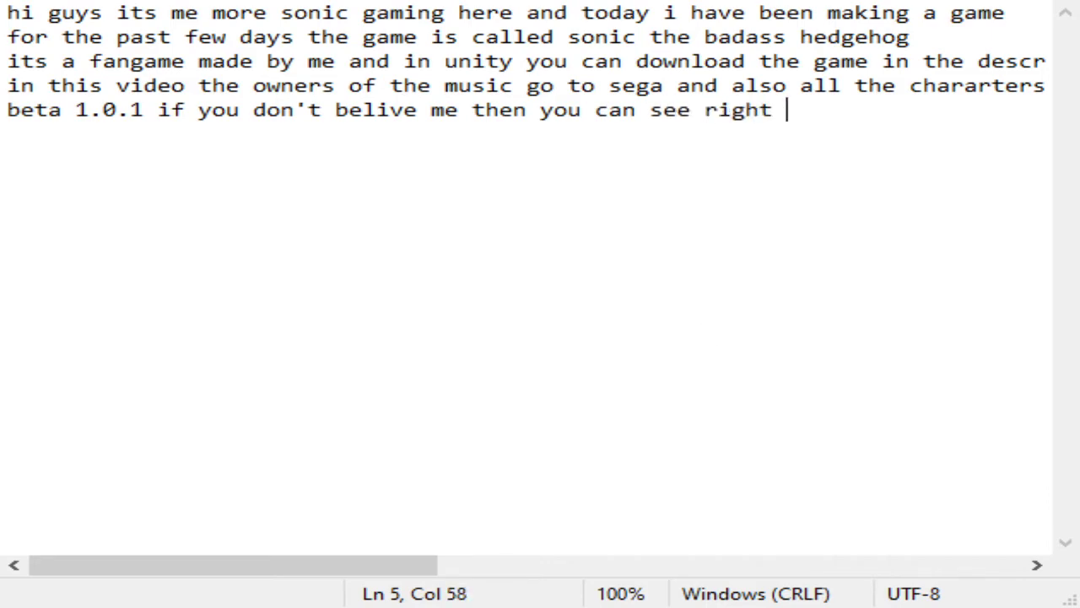
pyautogui.write('here.')
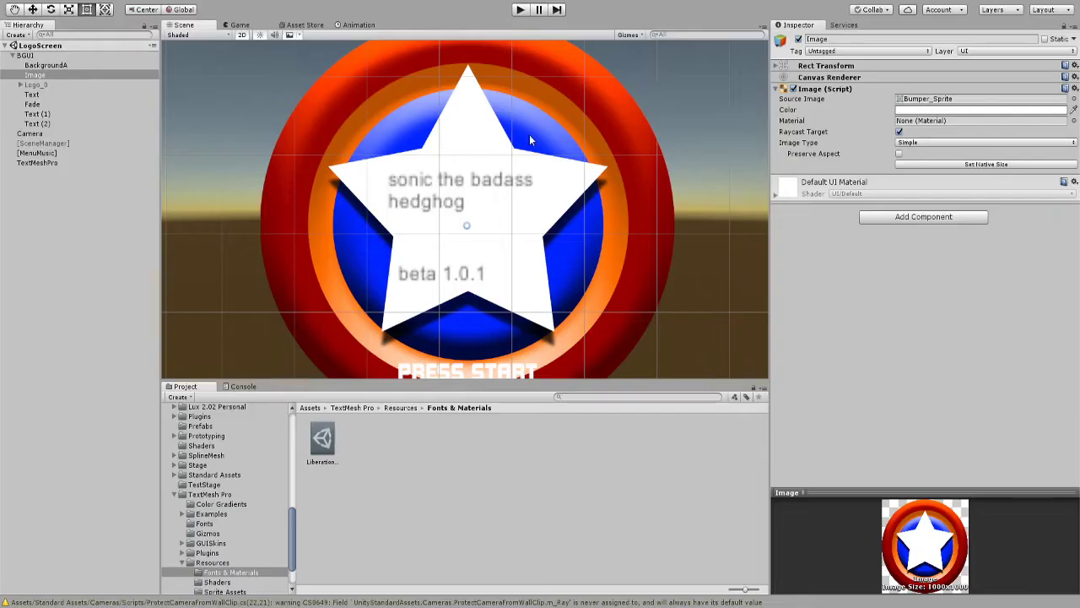
# Select BackgroundA, enter Play mode, and get past the beta 1.0.1 title screen to character select.
pyautogui.click(530, 140)
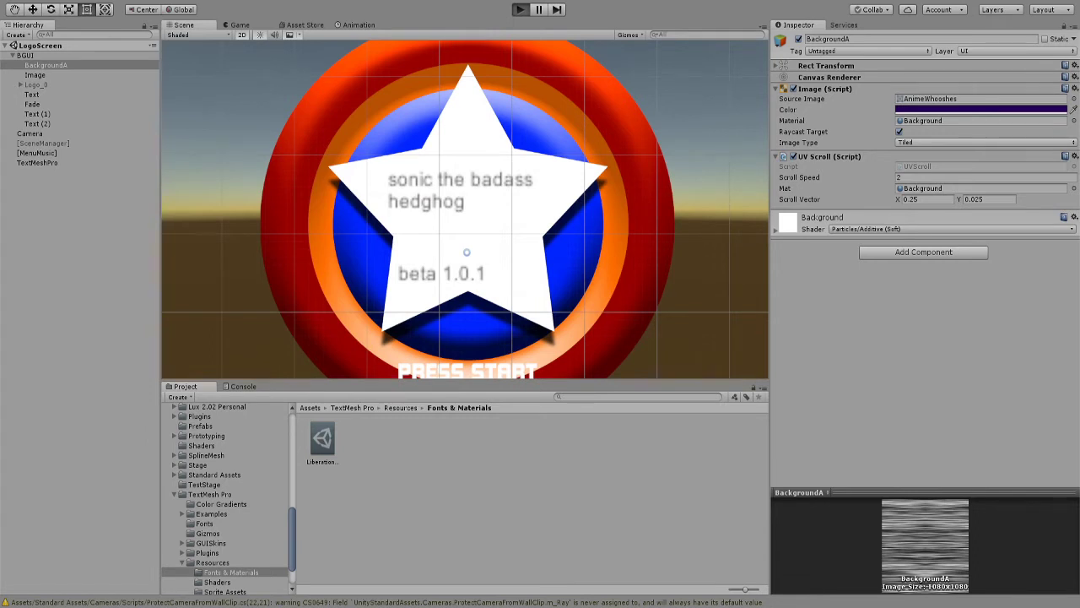
pyautogui.click(520, 10)
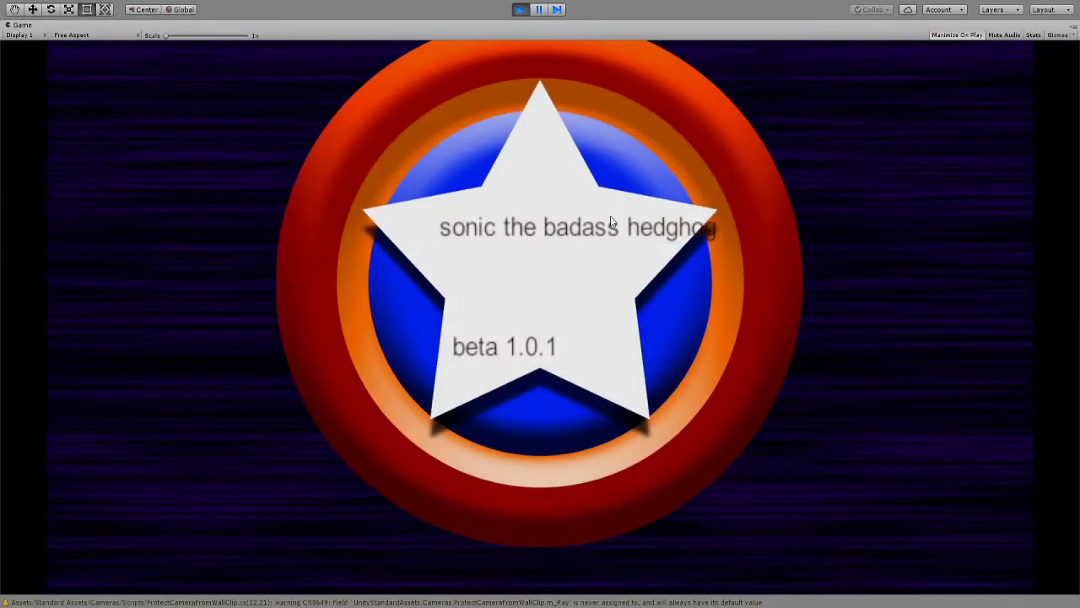
pyautogui.click(612, 222)
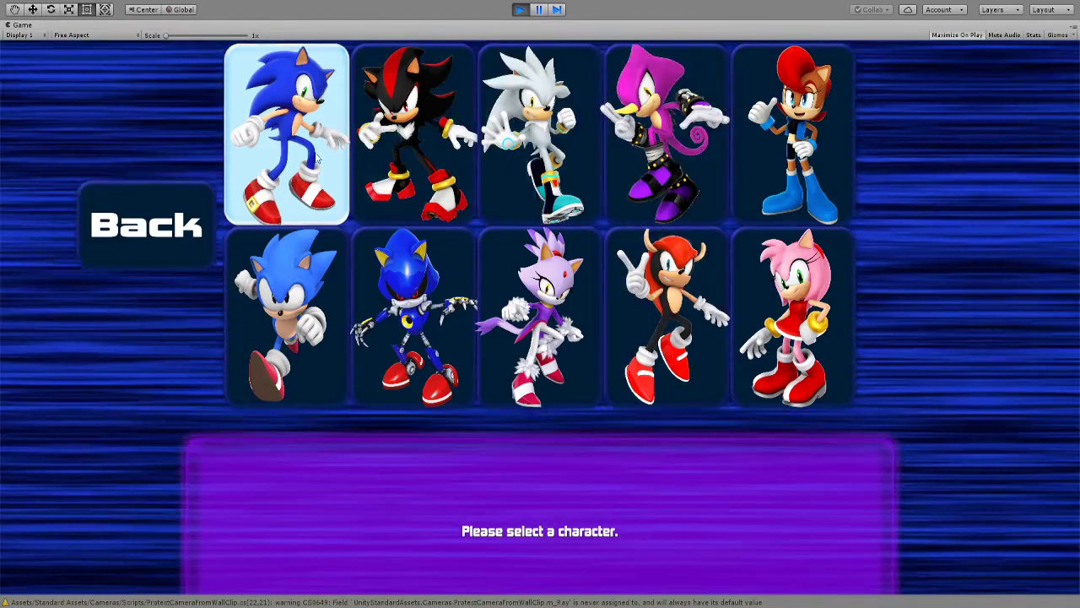
# Pick Sonic, confirm with Go!, and select stage 1 on the stage select screen.
pyautogui.click(291, 211)
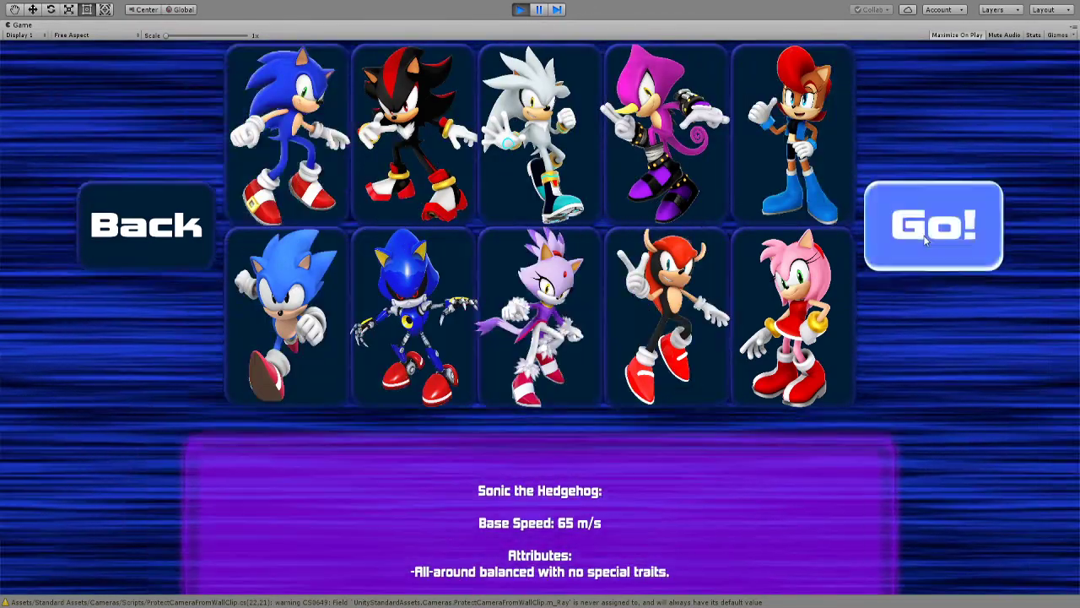
pyautogui.click(928, 228)
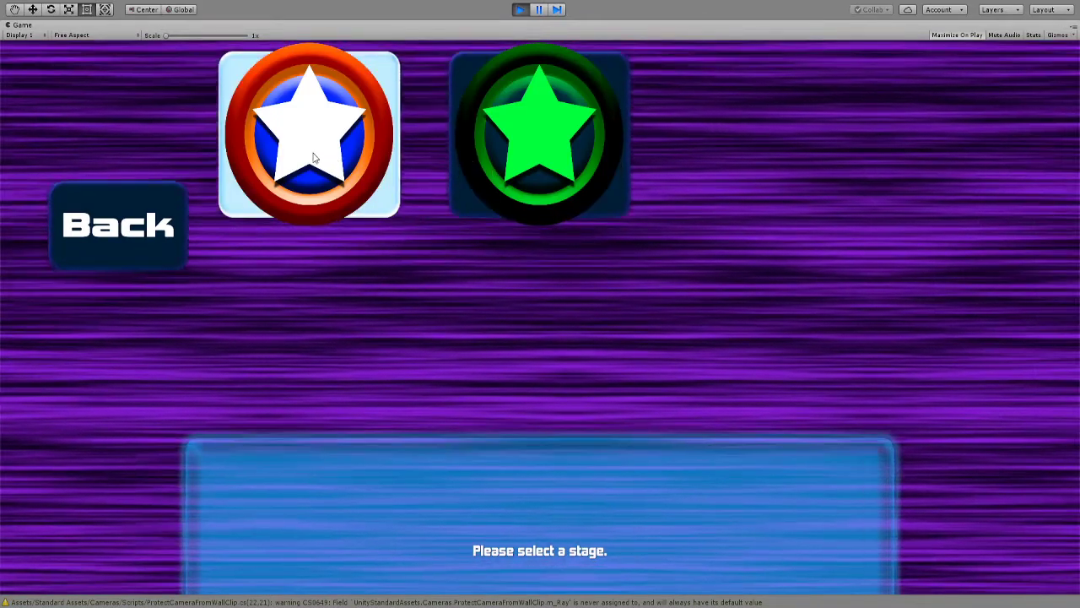
pyautogui.click(342, 198)
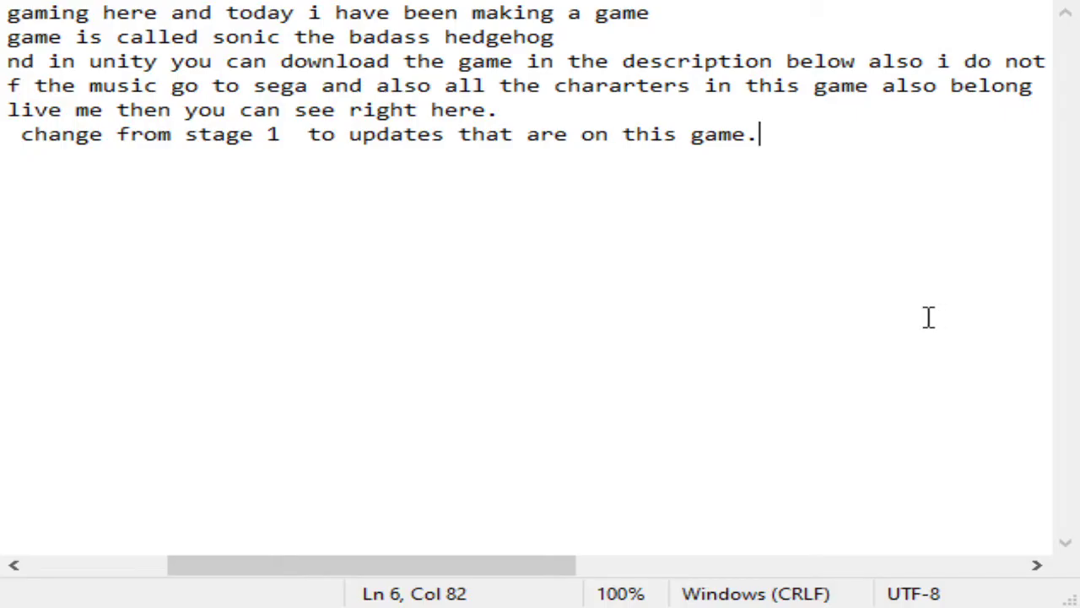
# Select and review the last line about changing from stage 1 to updates.
pyautogui.moveTo(15, 154)
pyautogui.mouseDown()
pyautogui.moveTo(874, 147)
pyautogui.moveTo(735, 149)
pyautogui.mouseUp()
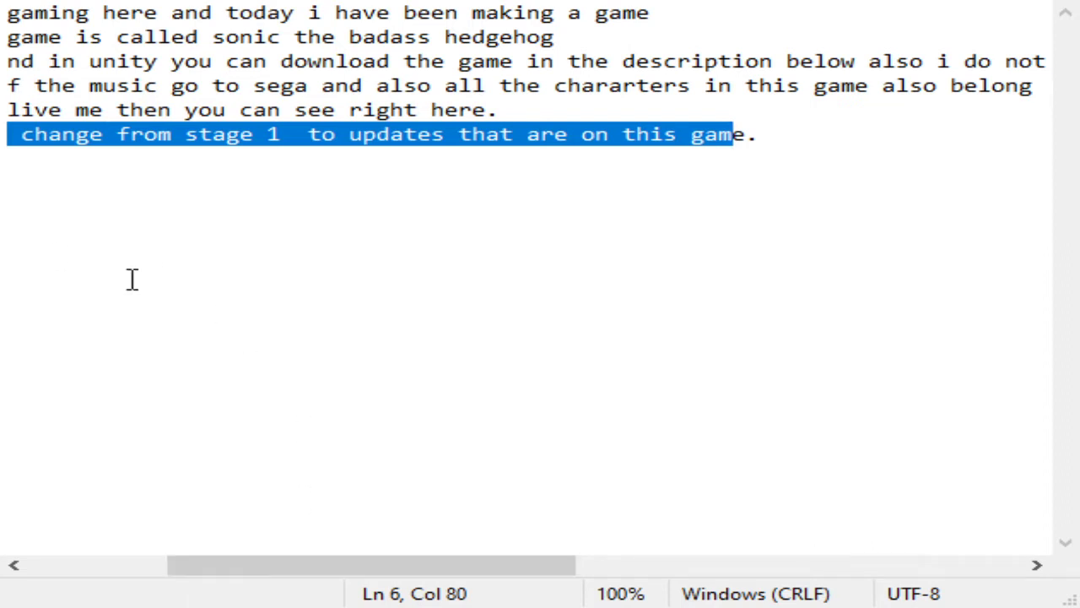
pyautogui.hscroll(-1, 506, 148)
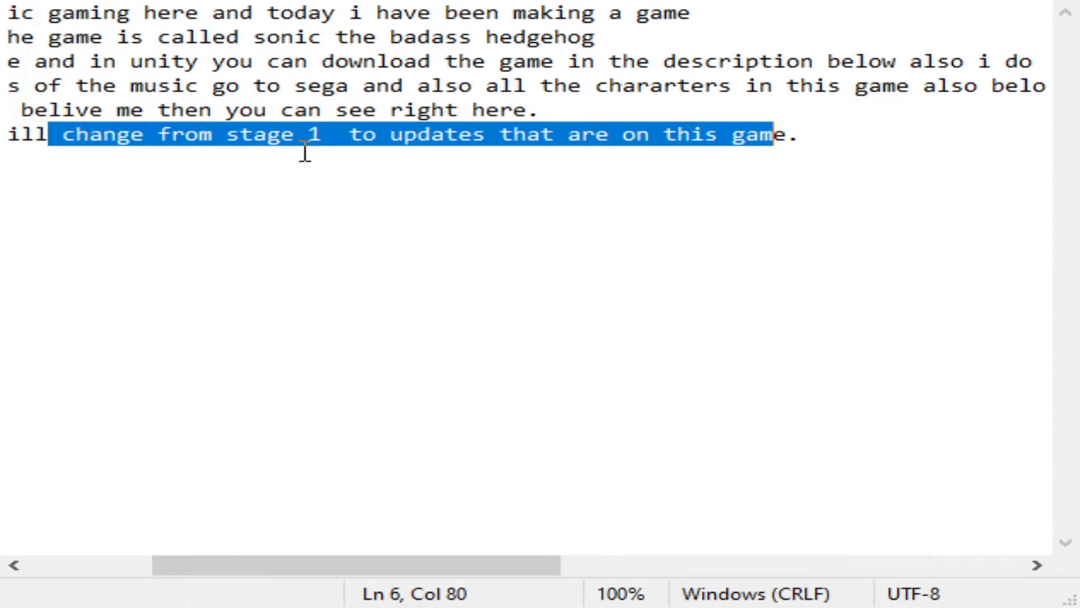
pyautogui.hscroll(-2, 301, 152)
pyautogui.hscroll(-4, 96, 152)
pyautogui.moveTo(15, 149); pyautogui.dragTo(266, 138)
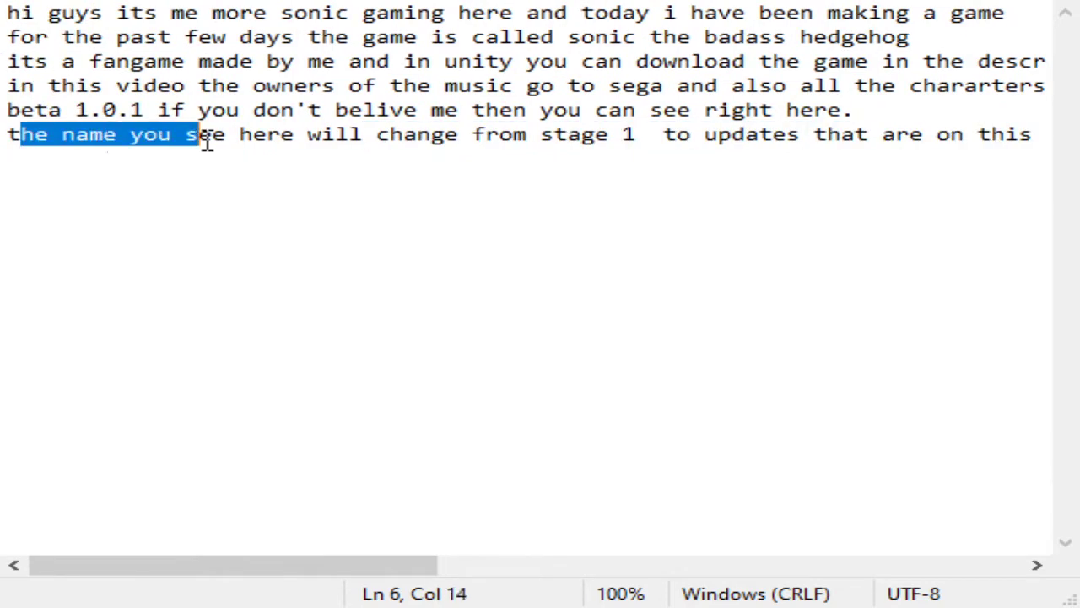
pyautogui.click(827, 136)
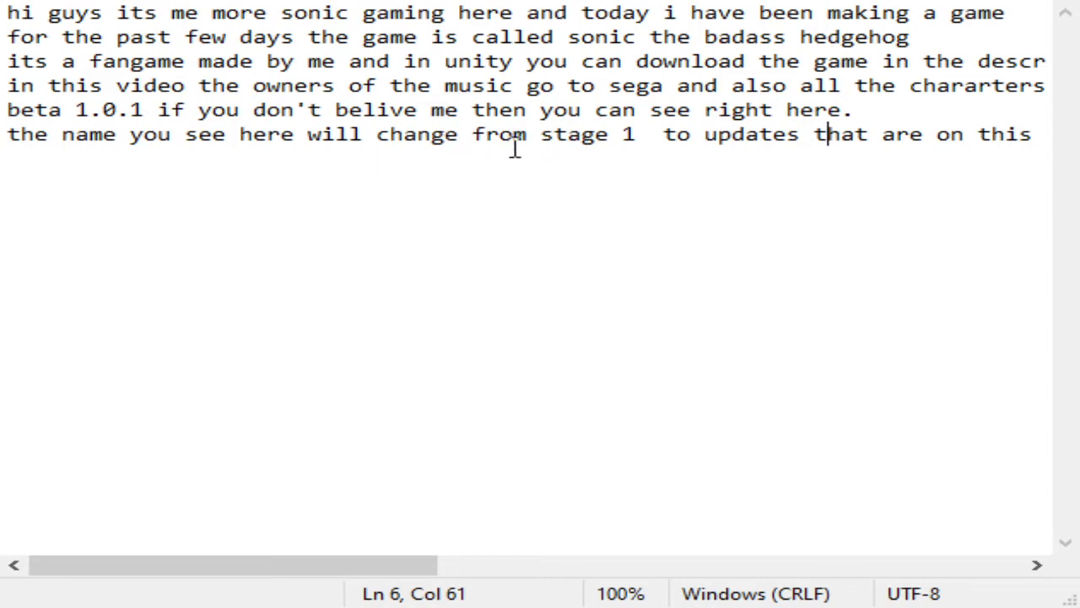
# Insert 'game' before 'updates' so the line reads 'to game updates'.
pyautogui.moveTo(740, 162); pyautogui.dragTo(941, 160)
pyautogui.click(781, 160)
pyautogui.moveTo(706, 139)
pyautogui.mouseDown()
pyautogui.moveTo(820, 162)
pyautogui.moveTo(805, 161)
pyautogui.mouseUp()
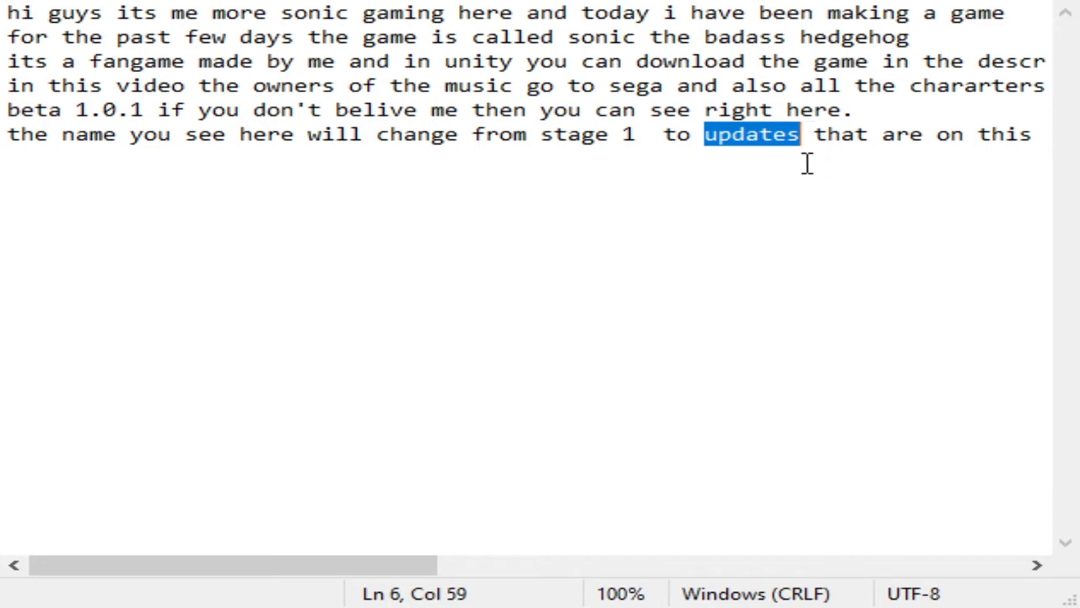
pyautogui.press('Delete')
pyautogui.hotkey('ctrl', 'z')
pyautogui.click(691, 147)
pyautogui.click(699, 147)
pyautogui.write('game')
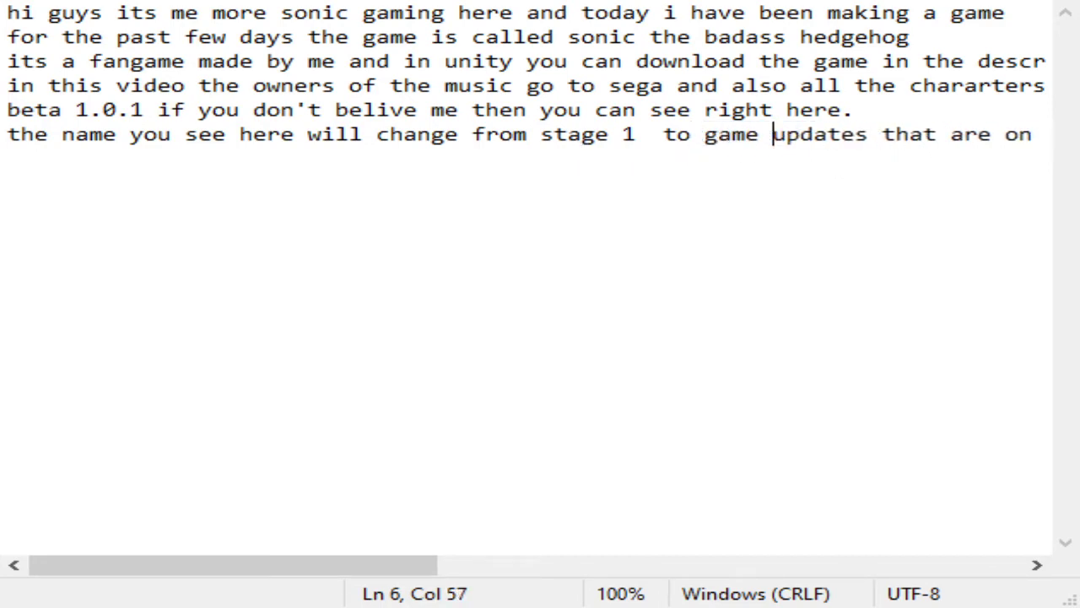
pyautogui.press('BackSpace')
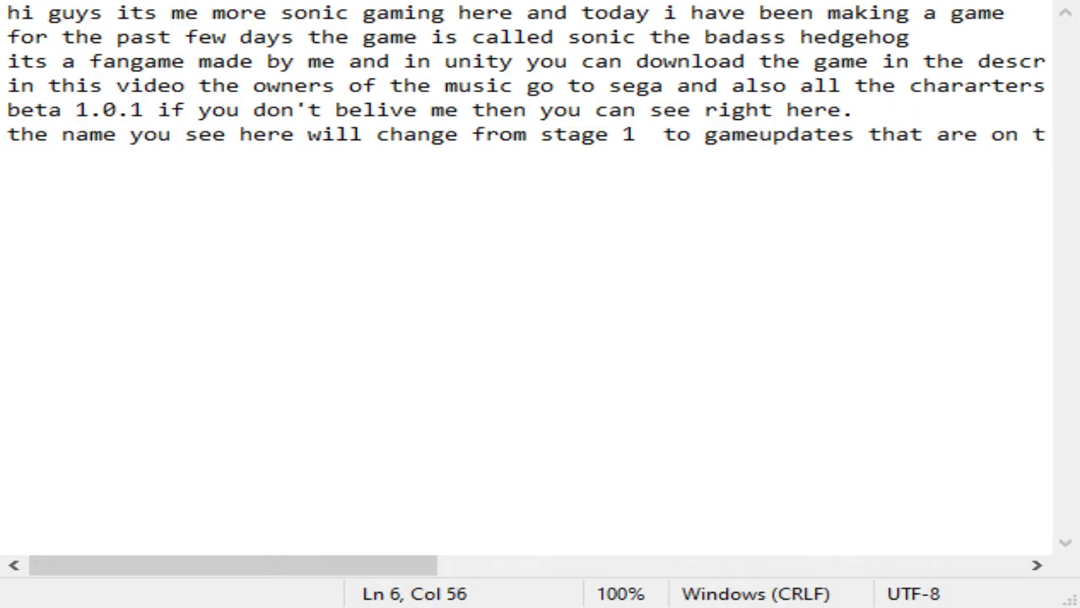
pyautogui.click(509, 178)
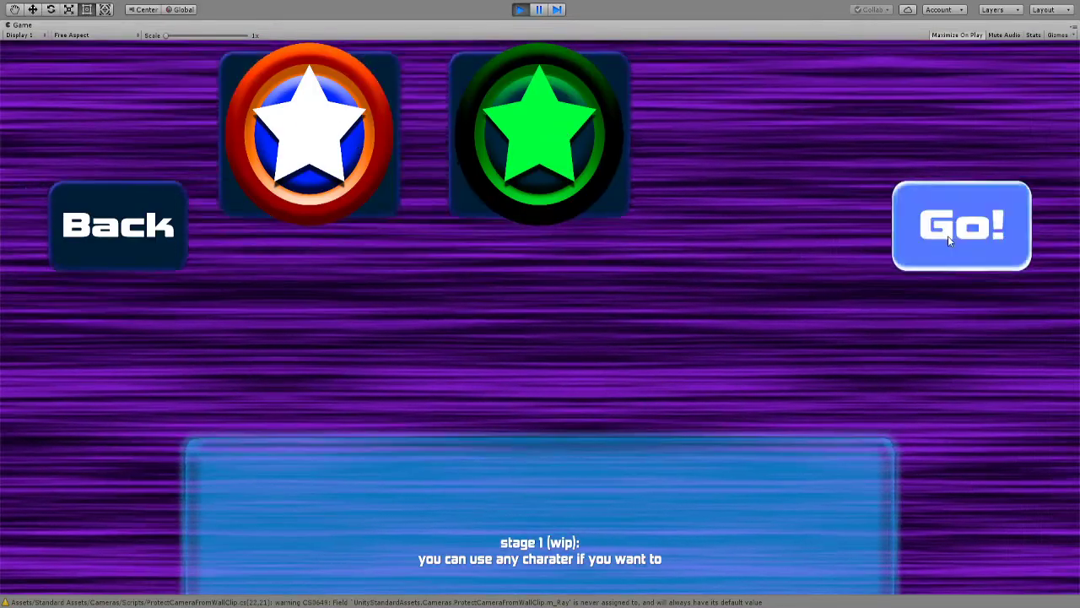
# Start stage 1 and run Sonic over the ramp, curved wall, big loop and checkered plain.
pyautogui.click(948, 241)
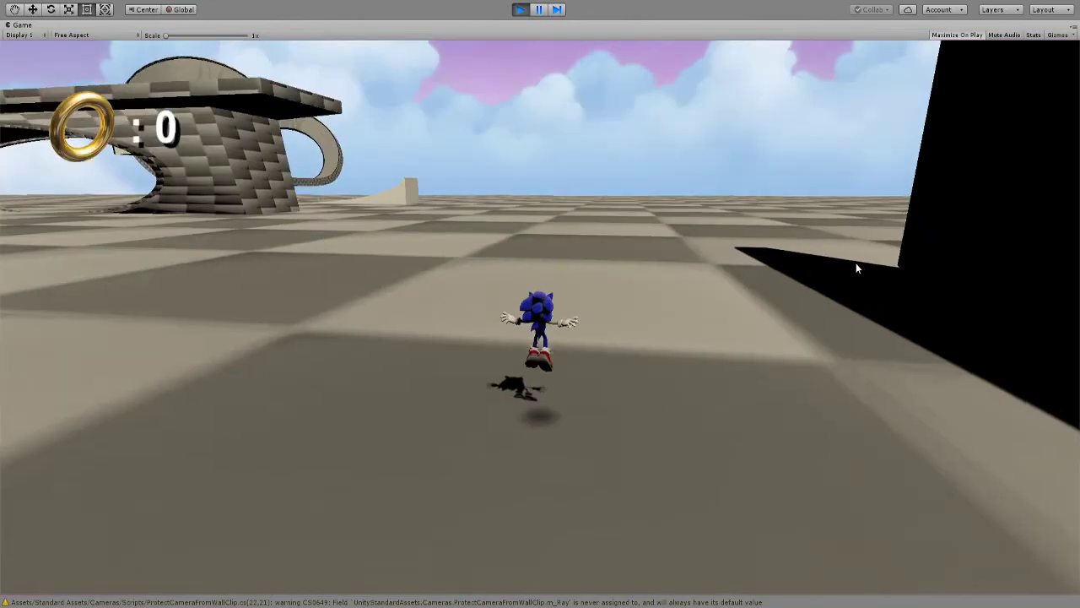
pyautogui.press('w')
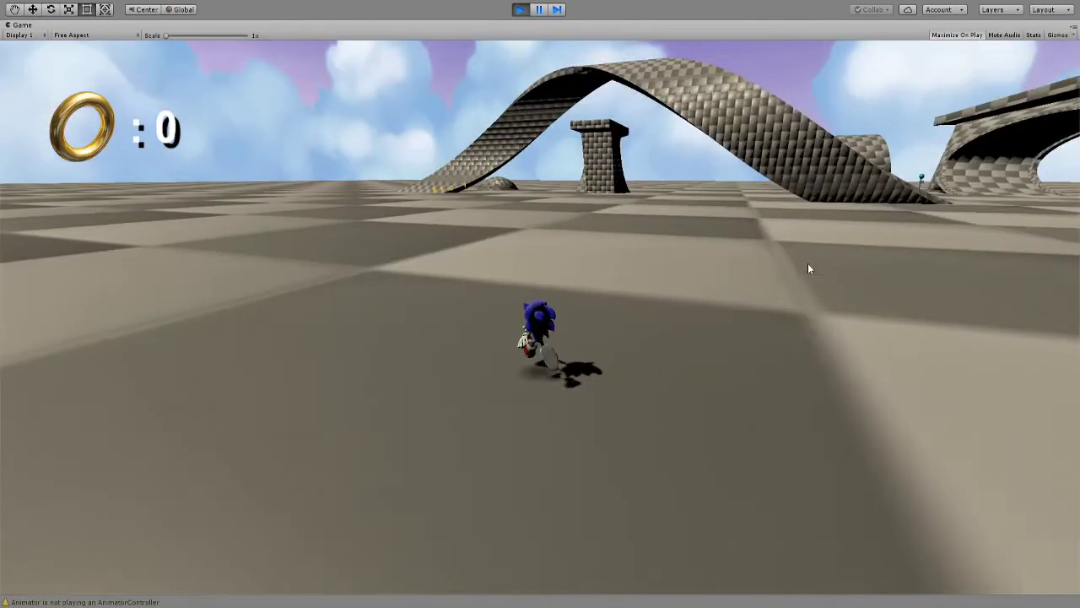
pyautogui.press('d')
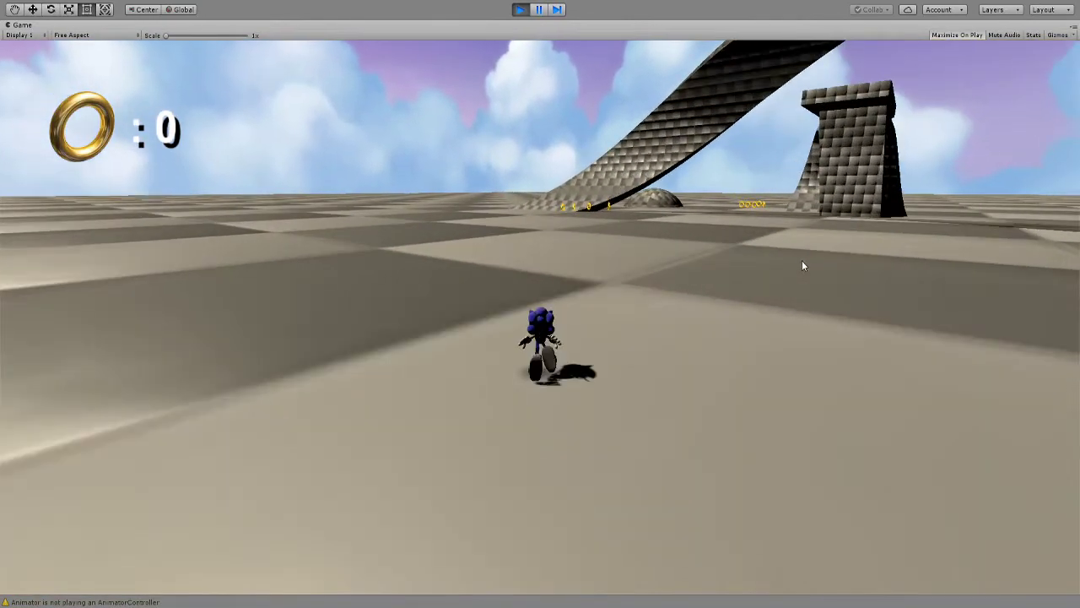
pyautogui.press('w')
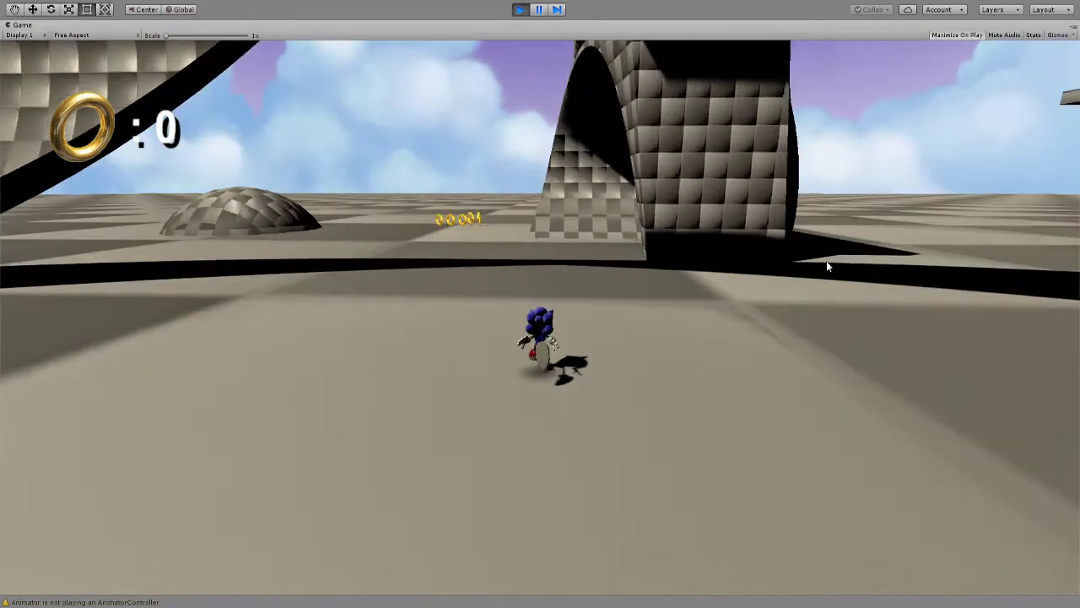
pyautogui.press('w')
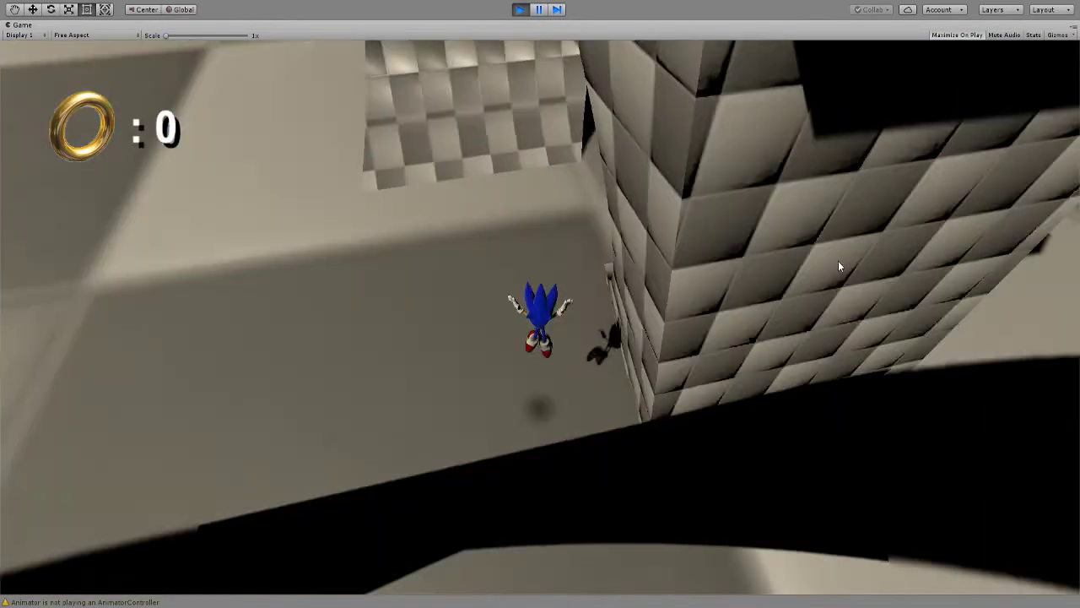
pyautogui.press('w')
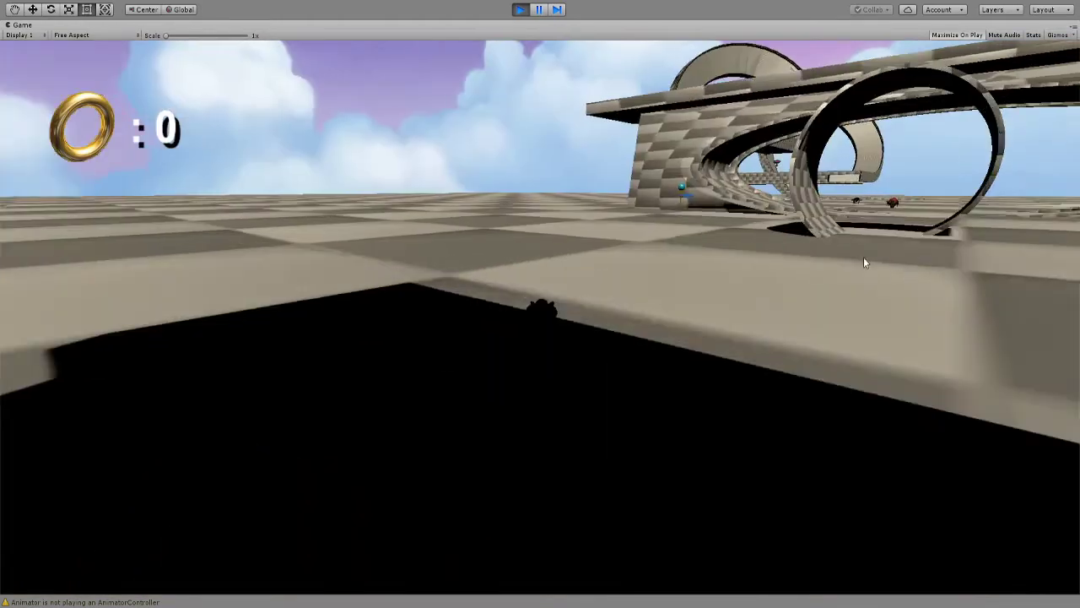
pyautogui.press('w')
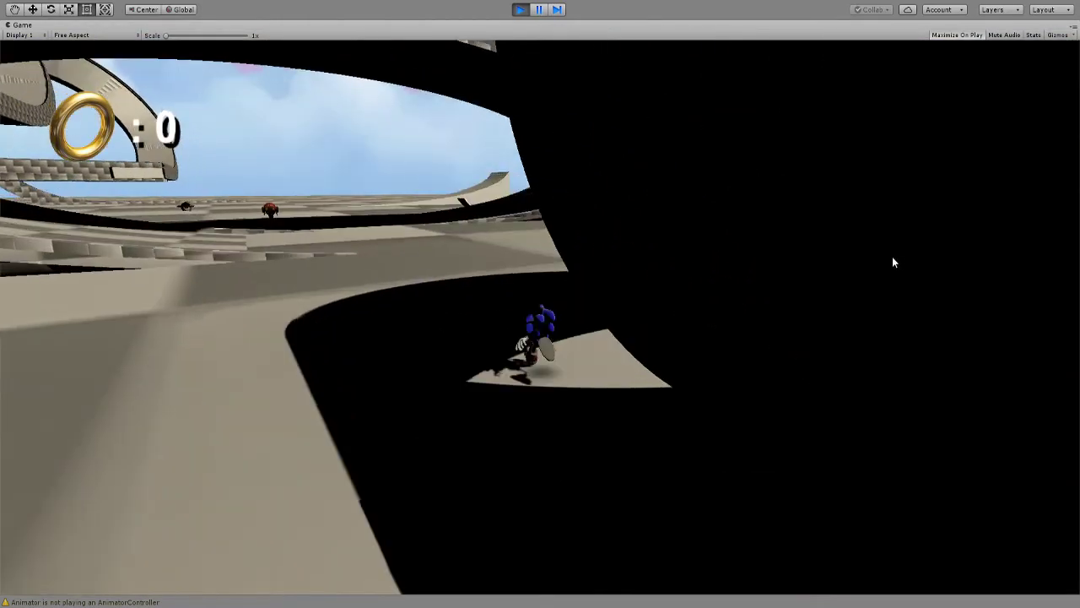
pyautogui.press('w')
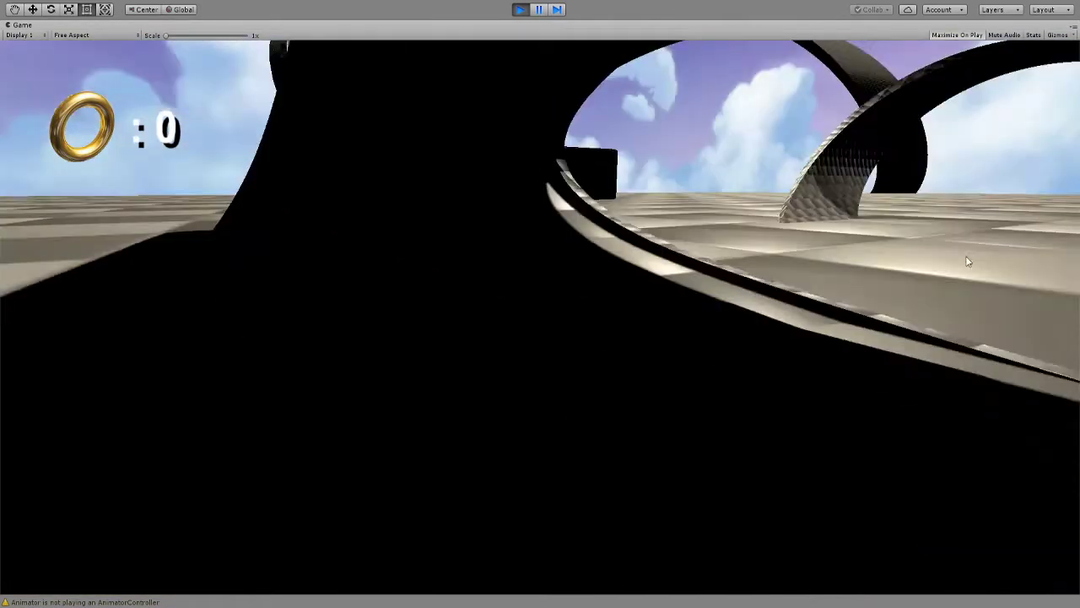
pyautogui.press('w')
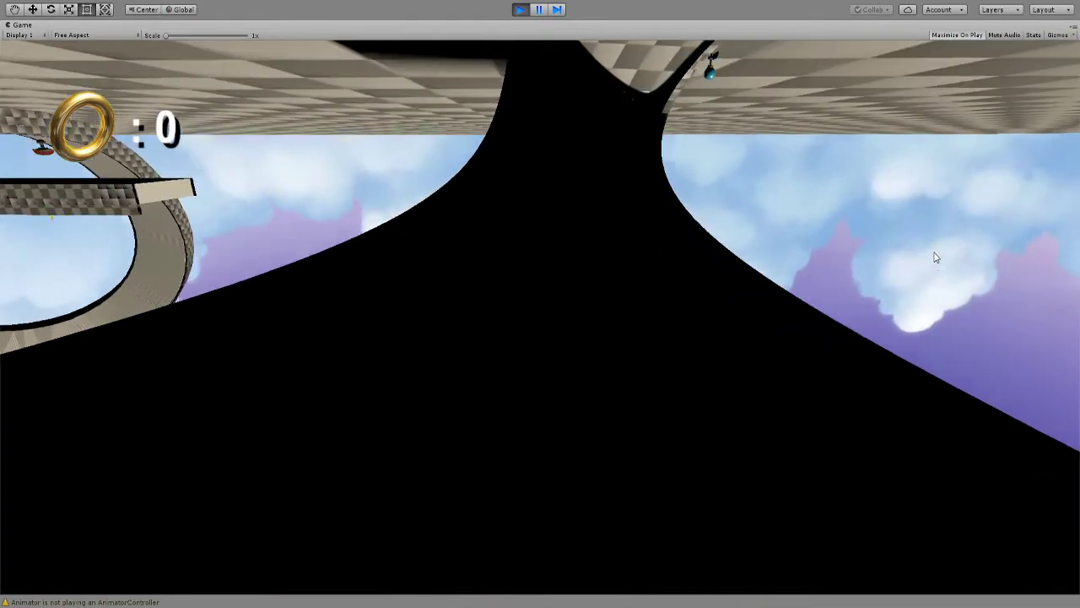
pyautogui.press('w')
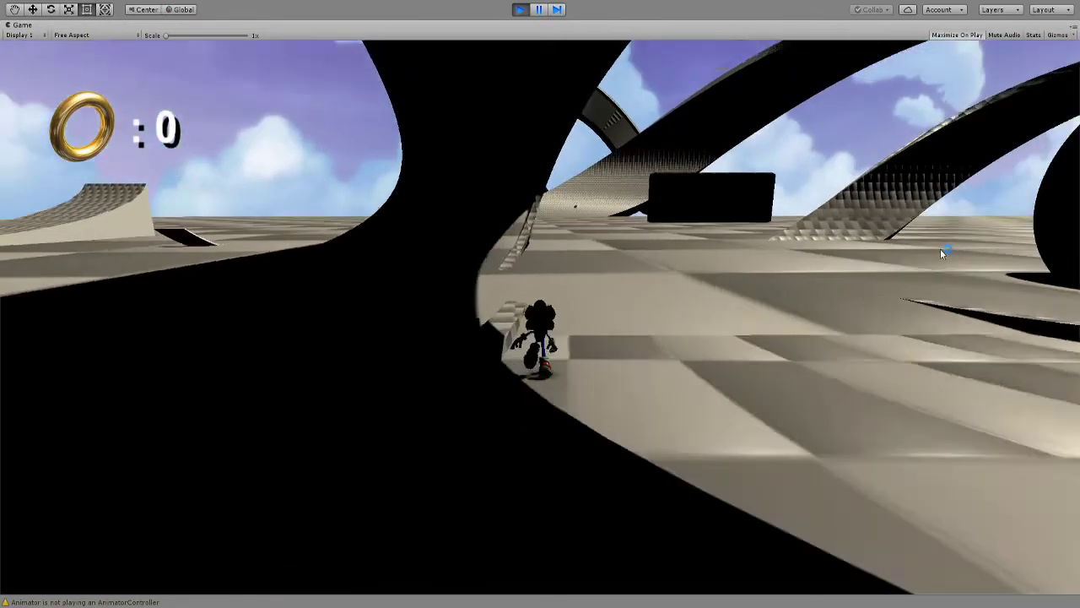
pyautogui.press('w')
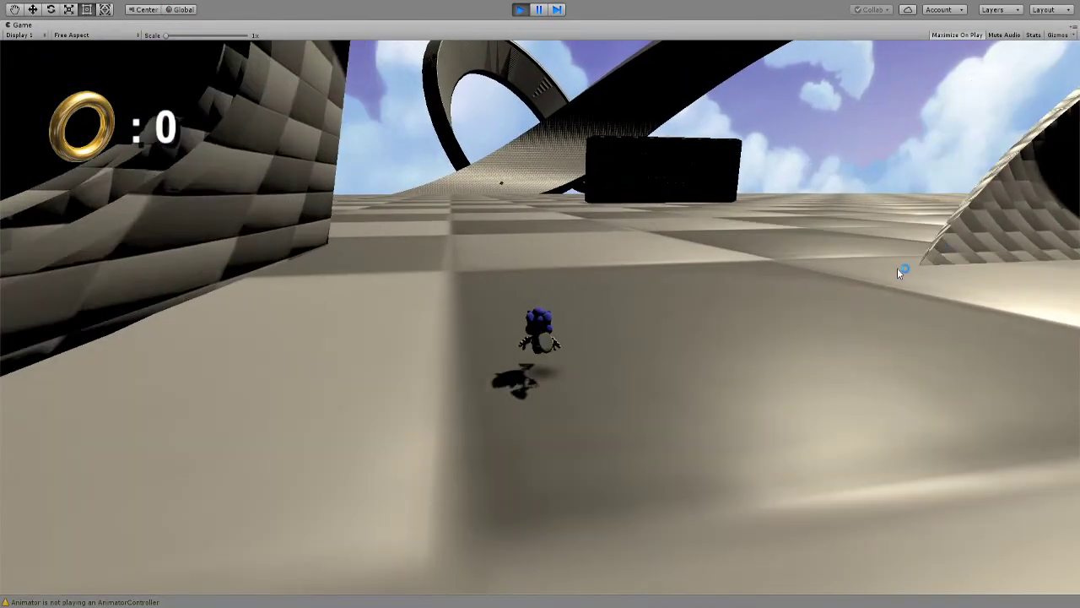
pyautogui.press('w')
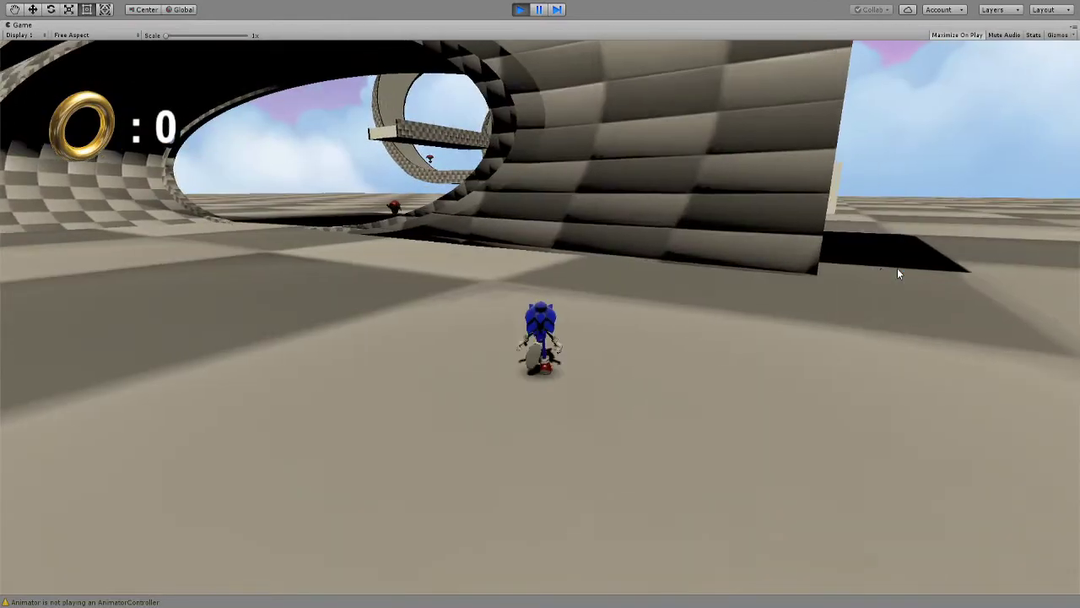
# Make Sonic jump twice toward the loops, then exit Play mode with Ctrl+P.
pyautogui.press('w')
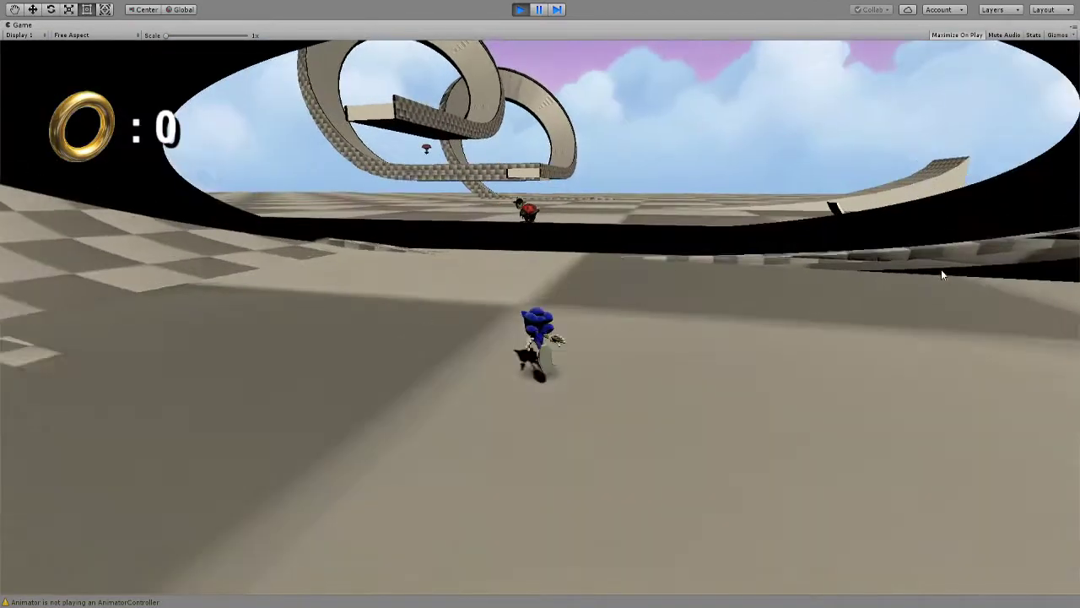
pyautogui.press('space')
pyautogui.press('w')
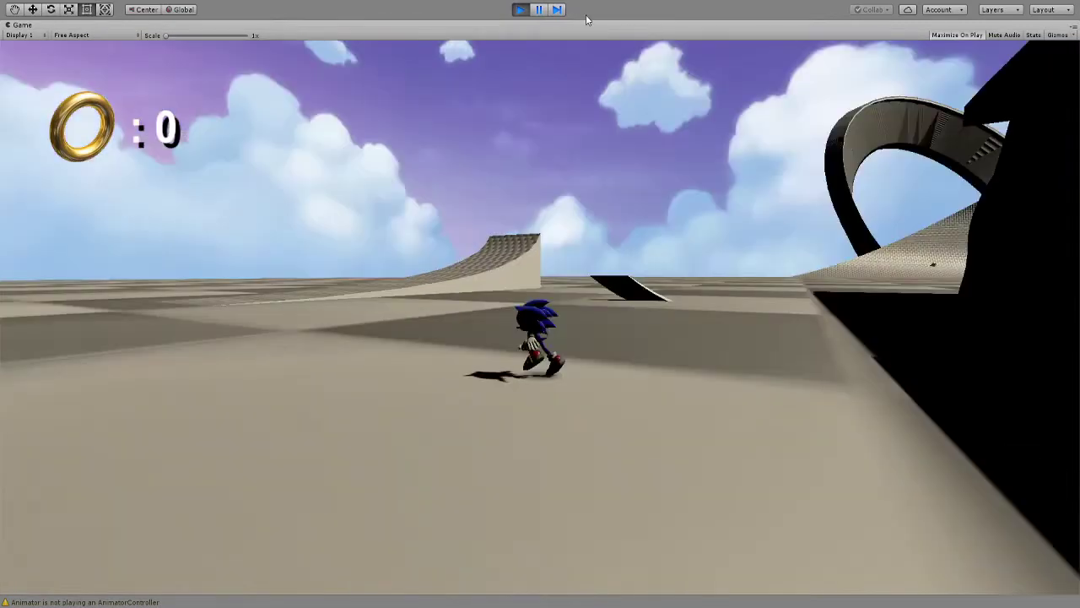
pyautogui.press('space')
pyautogui.hotkey('ctrl', 'p')
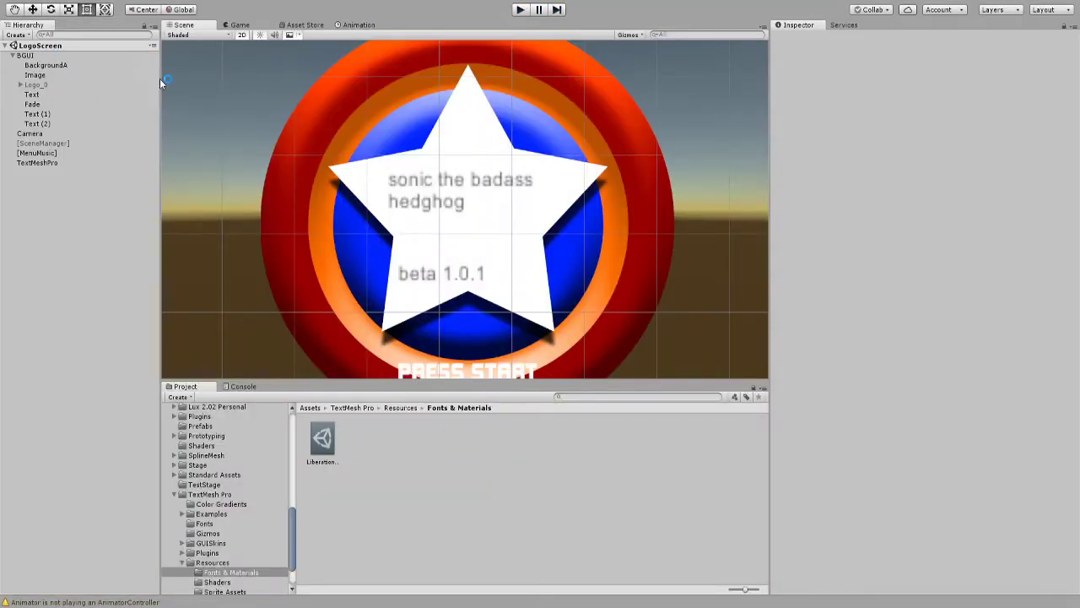
# Turn the Scene view skybox off and run the game from the LogoScreen scene.
pyautogui.click(264, 34)
pyautogui.click(260, 36)
pyautogui.click(261, 36)
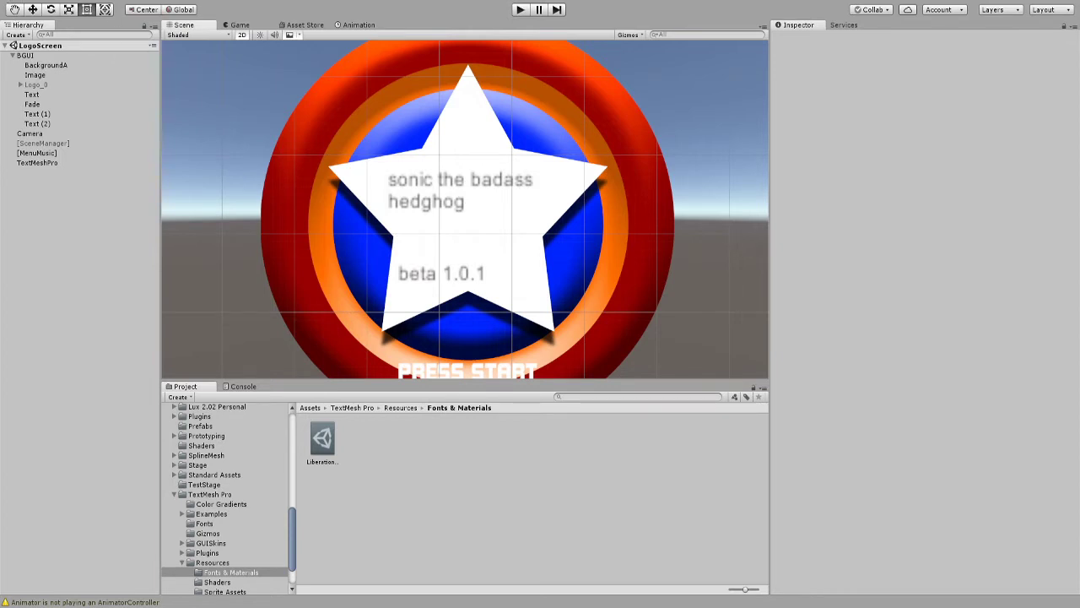
pyautogui.click(528, 10)
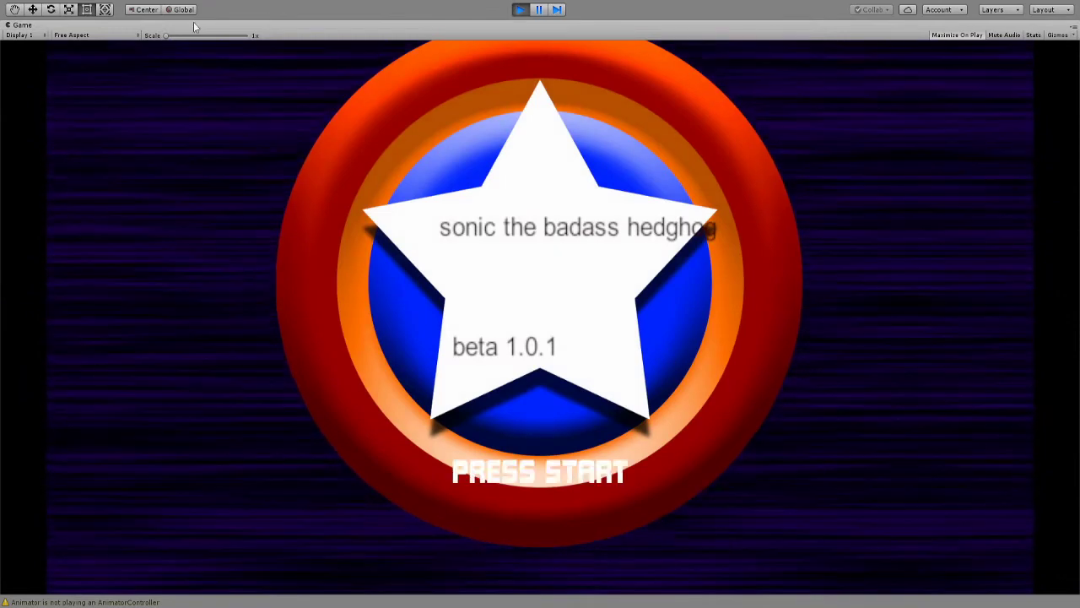
# Dismiss the title screen, choose Sonic, and launch stage 1.
pyautogui.press('Return')
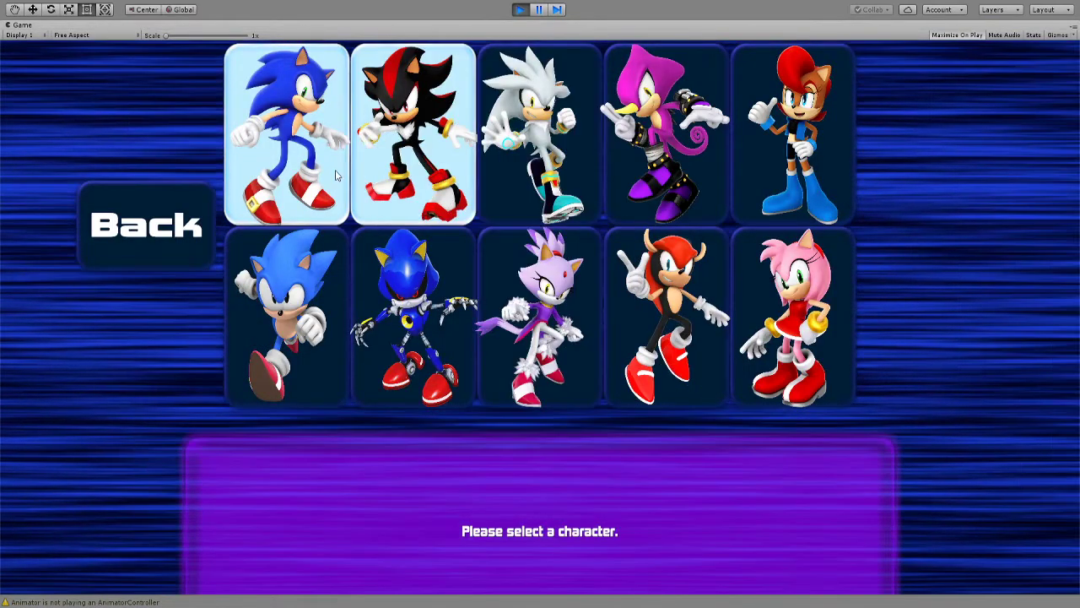
pyautogui.click(335, 169)
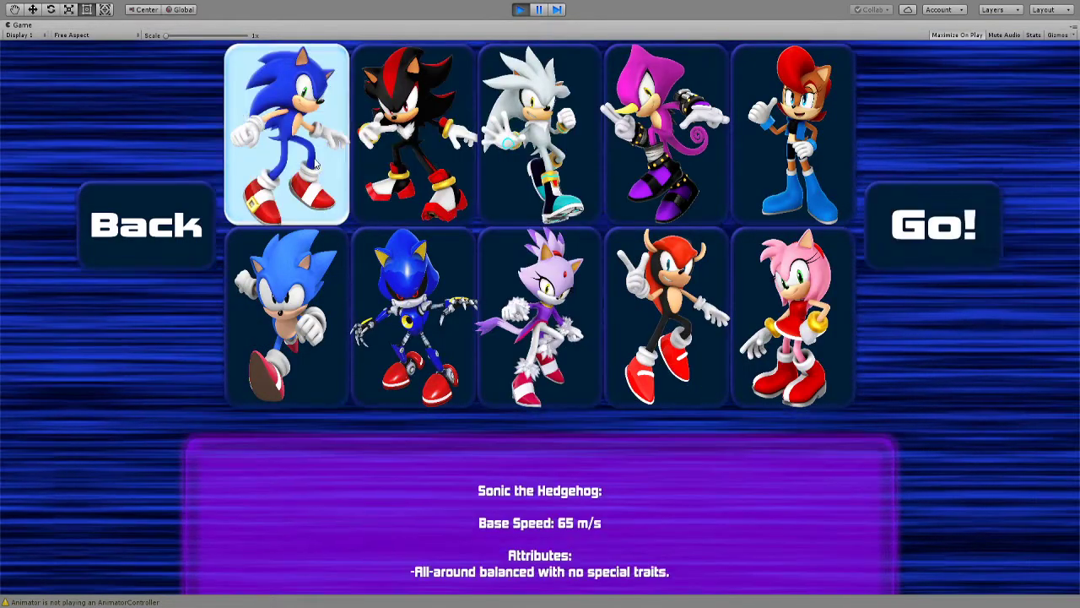
pyautogui.click(987, 253)
pyautogui.click(349, 187)
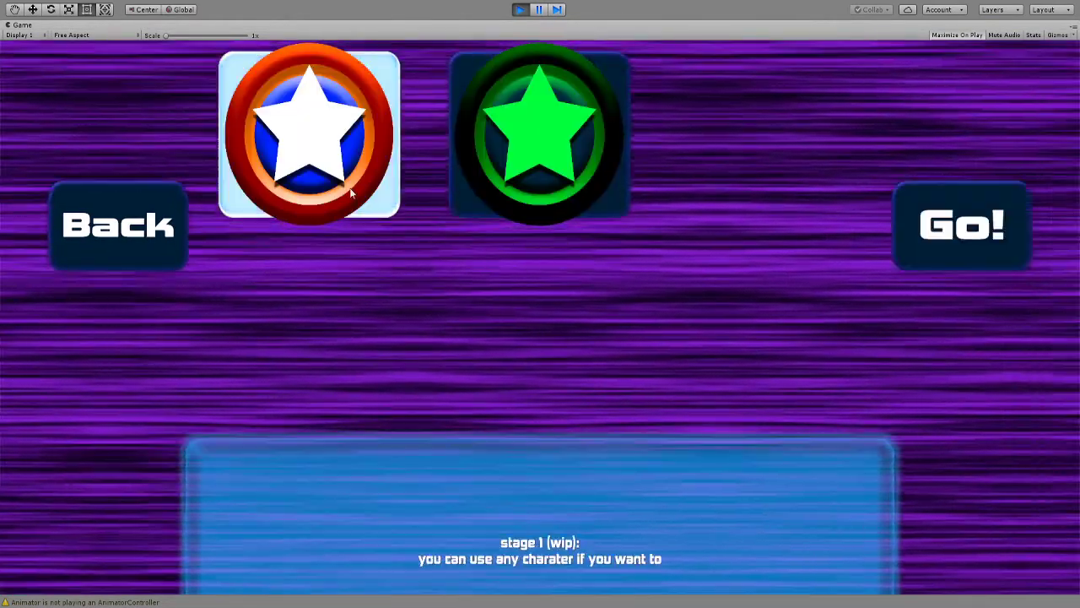
pyautogui.click(949, 229)
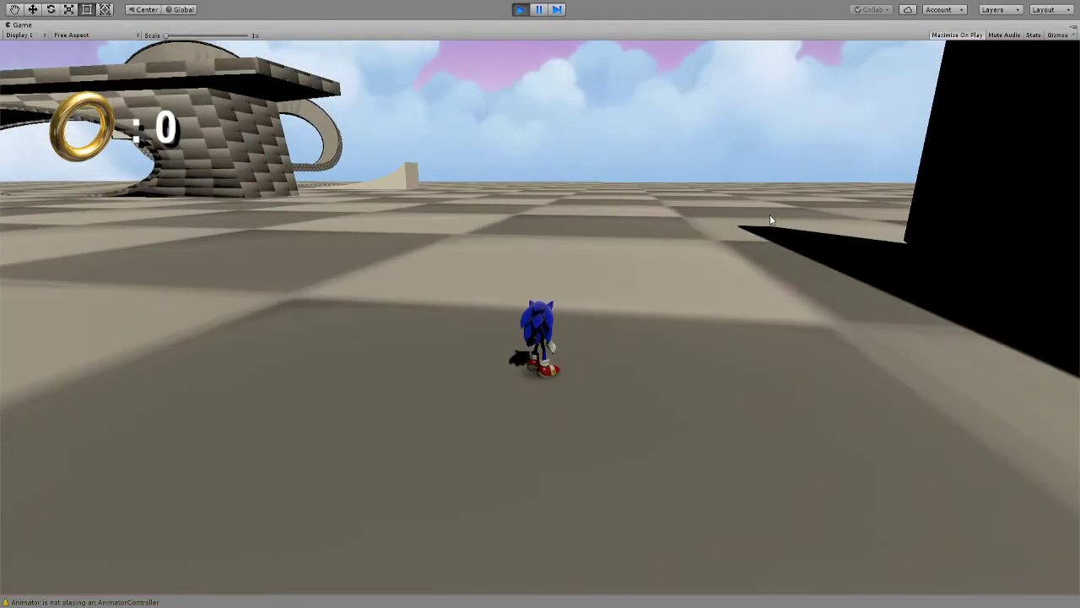
# Rotate the game camera around Sonic toward the ramp, pillar and open sky.
pyautogui.moveTo(769, 219)
pyautogui.mouseDown()
pyautogui.moveTo(637, 220)
pyautogui.moveTo(730, 189)
pyautogui.moveTo(737, 216)
pyautogui.mouseUp()
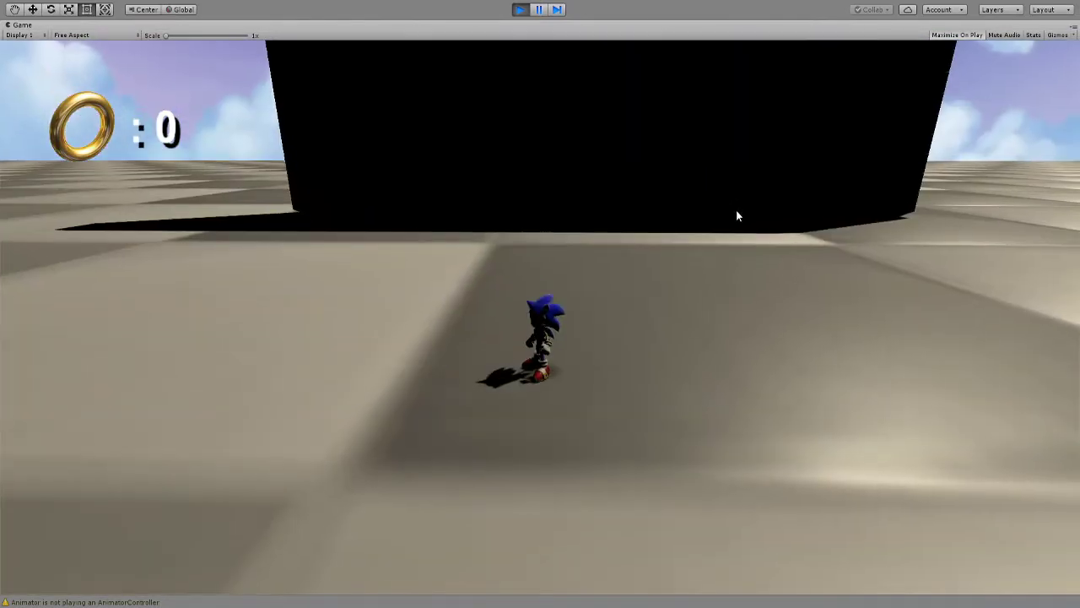
pyautogui.moveTo(736, 216)
pyautogui.mouseDown()
pyautogui.moveTo(544, 155)
pyautogui.moveTo(509, 13)
pyautogui.mouseUp()
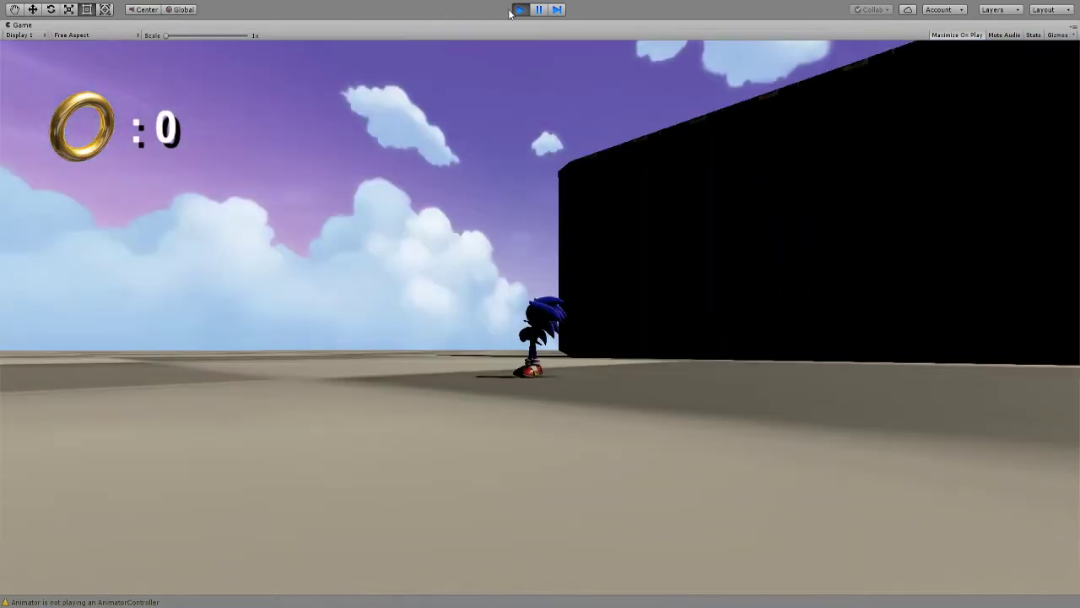
pyautogui.moveTo(30, 34); pyautogui.dragTo(216, 30)
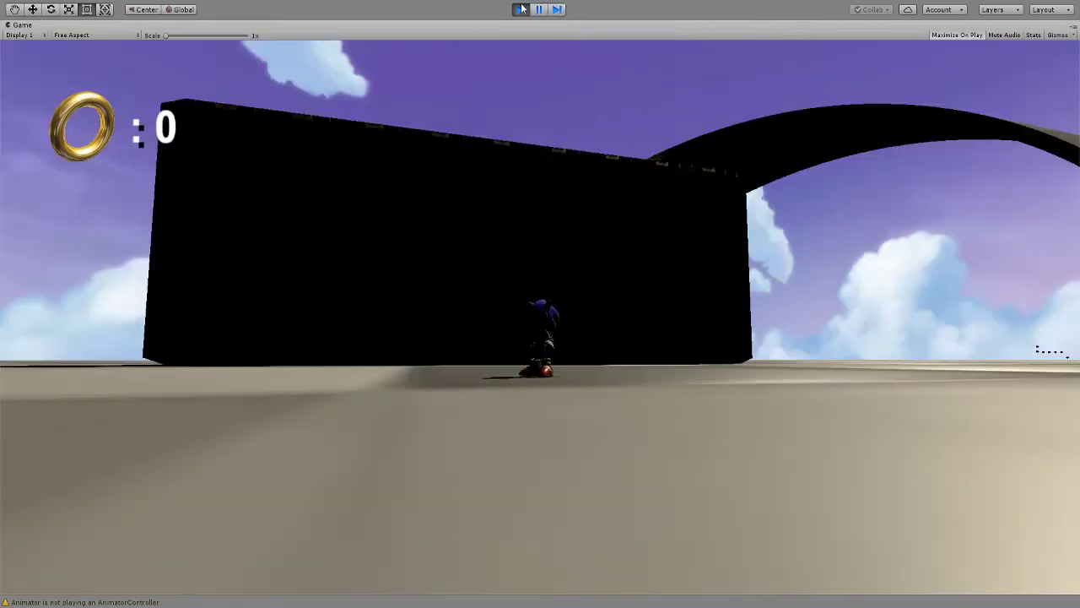
# Stop the running game, switch the scene view to 3D, and show BumperEngineV1's Scenes folder.
pyautogui.click(520, 10)
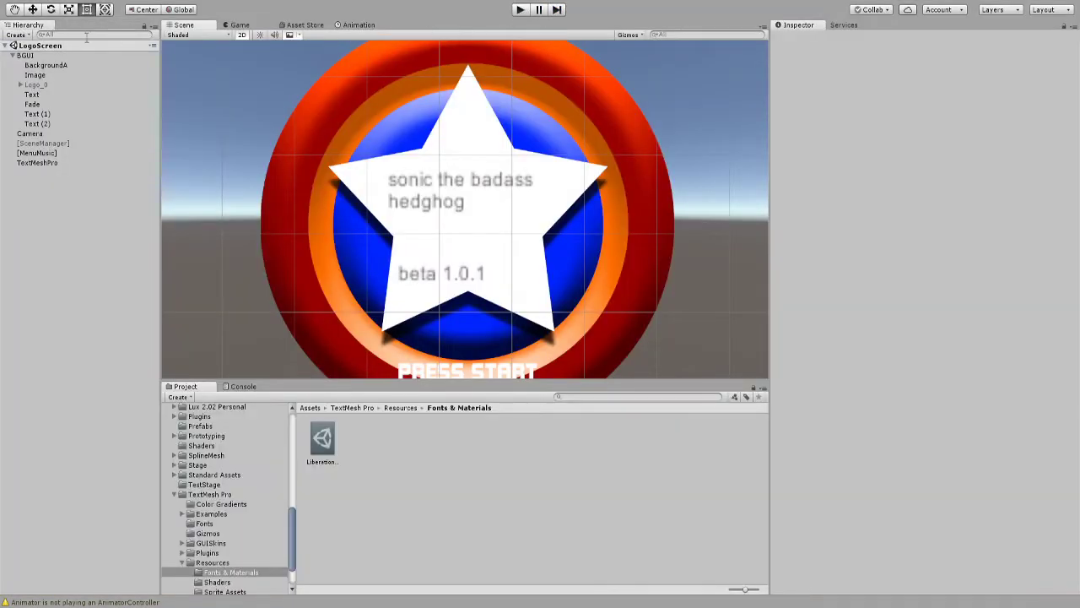
pyautogui.click(243, 35)
pyautogui.scroll(-2, 201, 454)
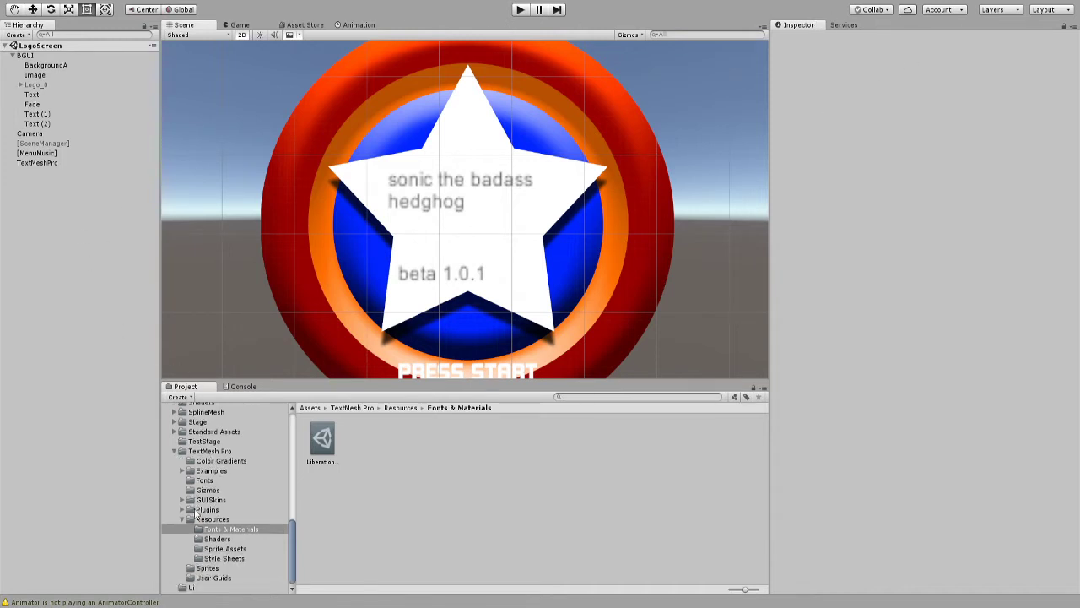
pyautogui.scroll(3, 207, 498)
pyautogui.scroll(1, 212, 533)
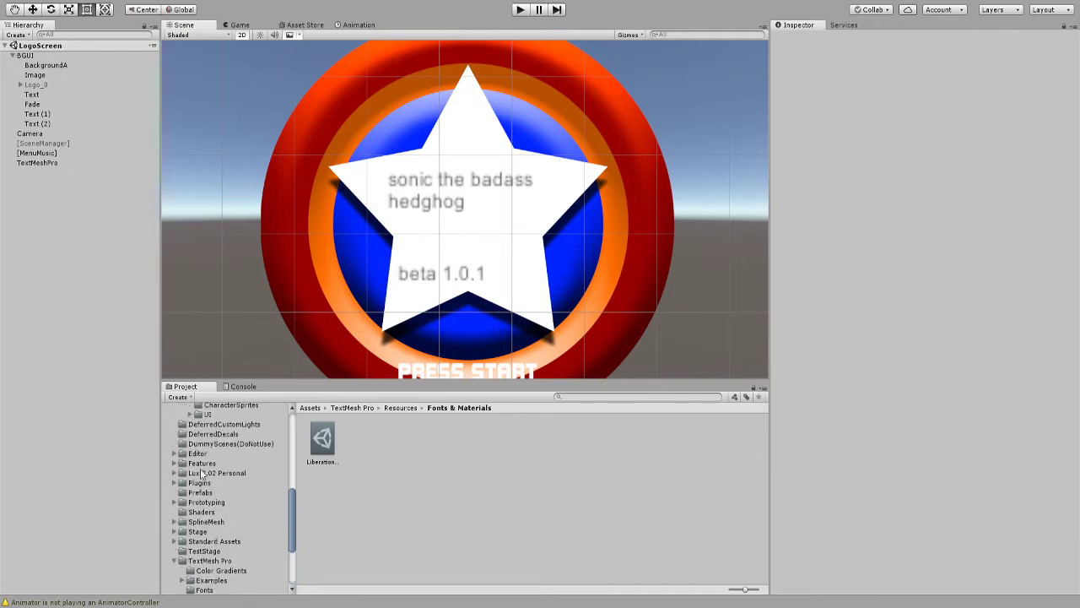
pyautogui.scroll(1, 204, 473)
pyautogui.scroll(1, 203, 465)
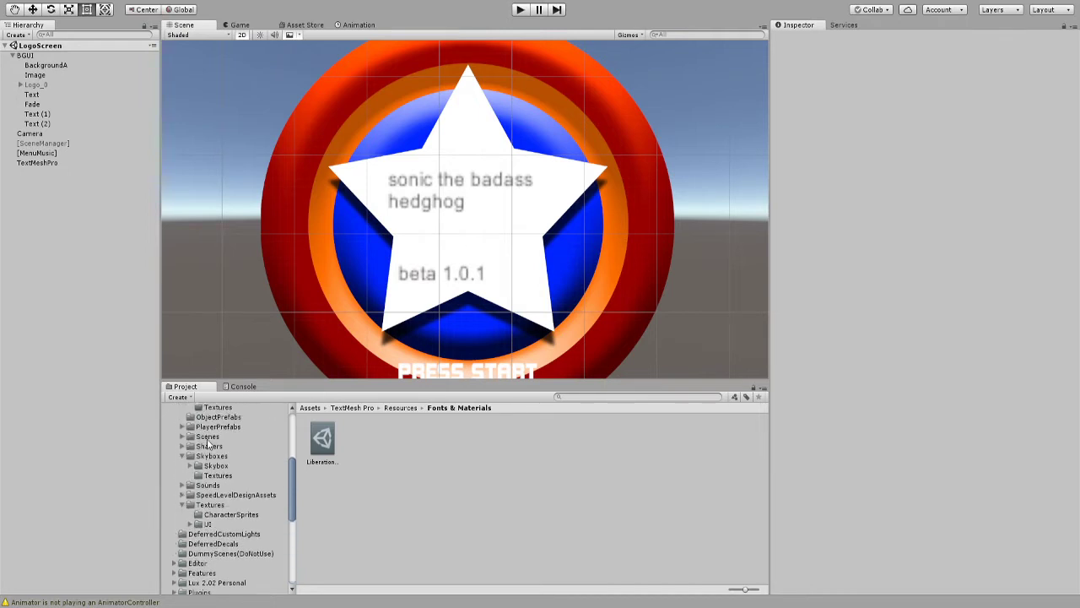
pyautogui.click(207, 438)
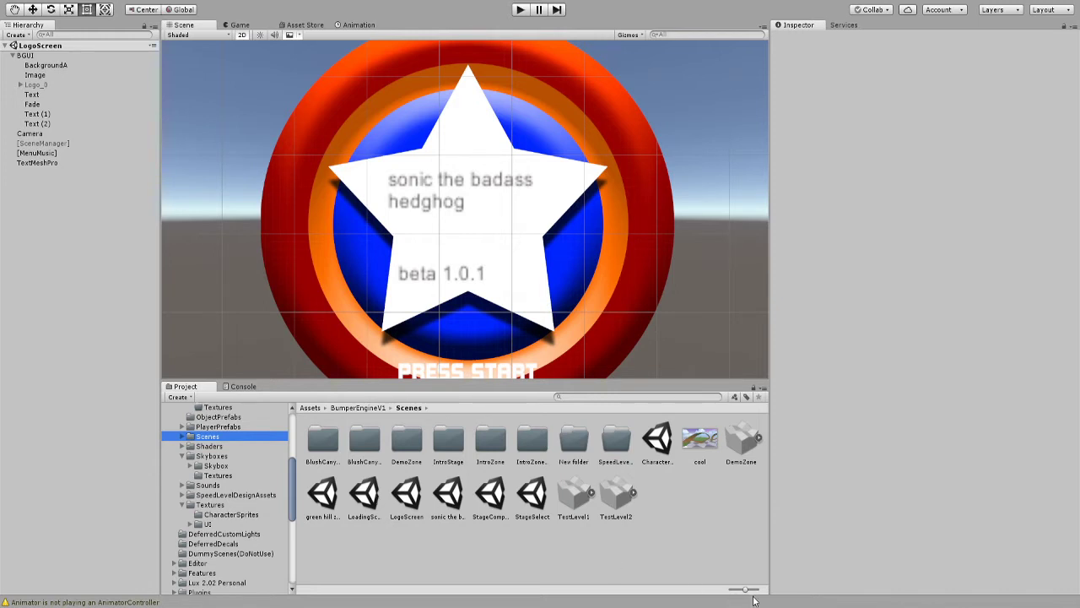
# Shrink the Project icon size to a compact list and open the LoadingScreen scene.
pyautogui.moveTo(746, 589); pyautogui.dragTo(723, 591)
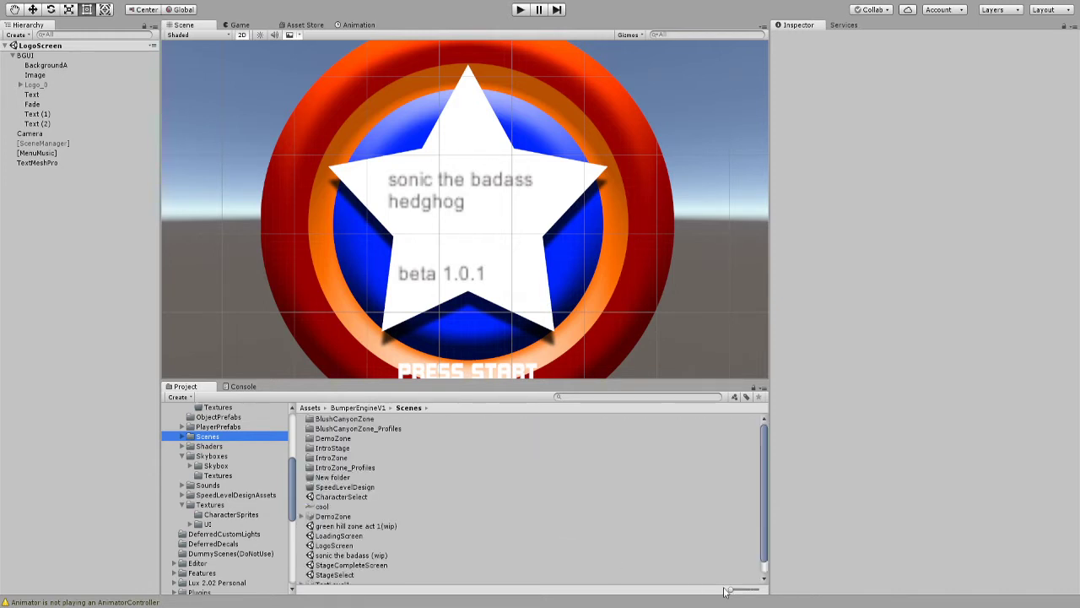
pyautogui.scroll(-1, 422, 582)
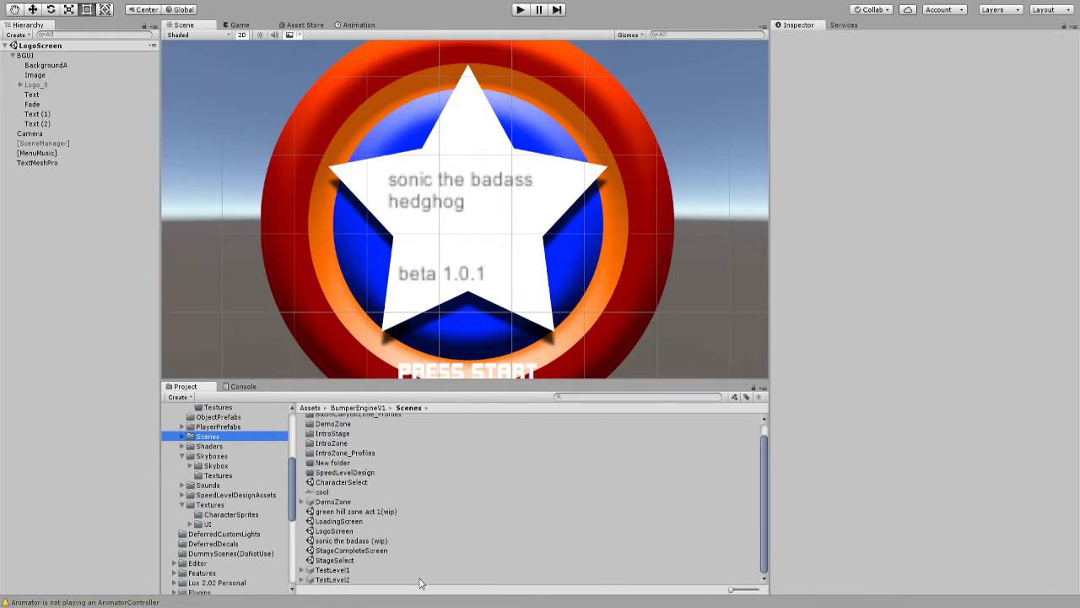
pyautogui.click(348, 558)
pyautogui.click(346, 540)
pyautogui.click(344, 531)
pyautogui.click(342, 521)
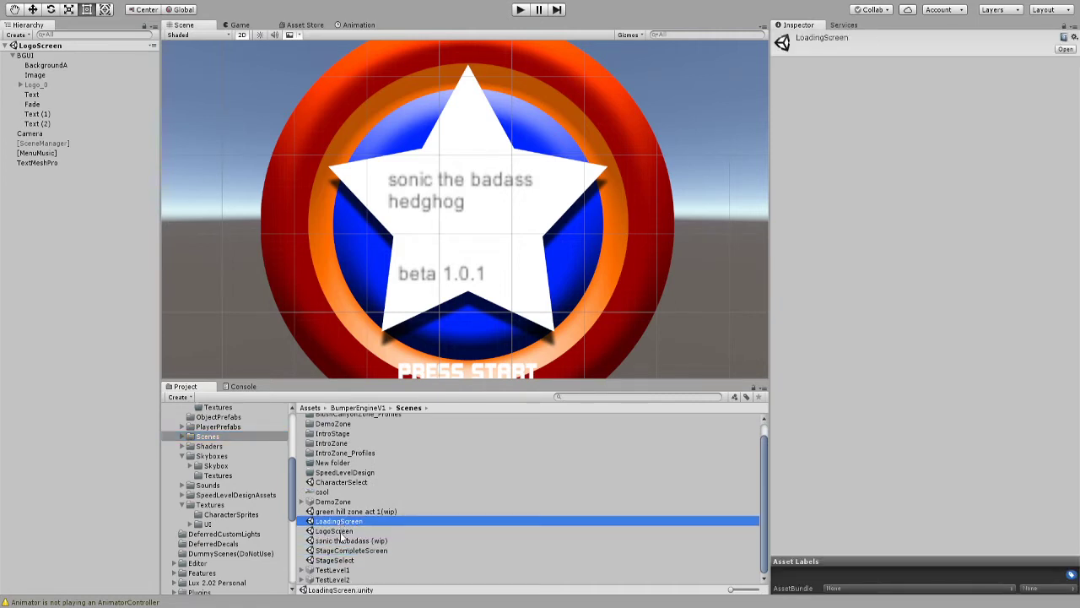
pyautogui.click(341, 531)
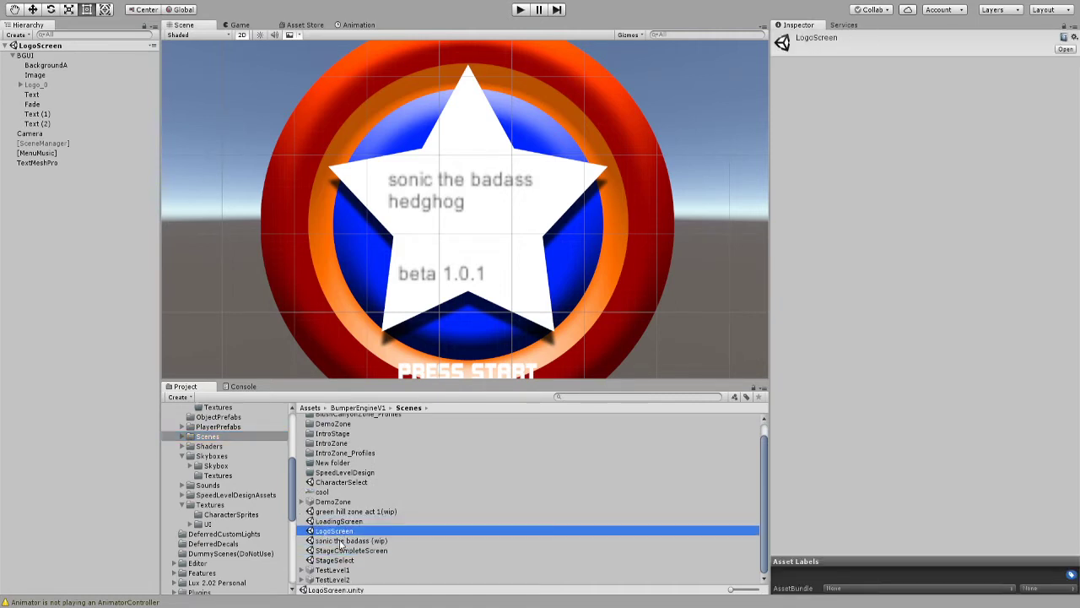
pyautogui.click(339, 521)
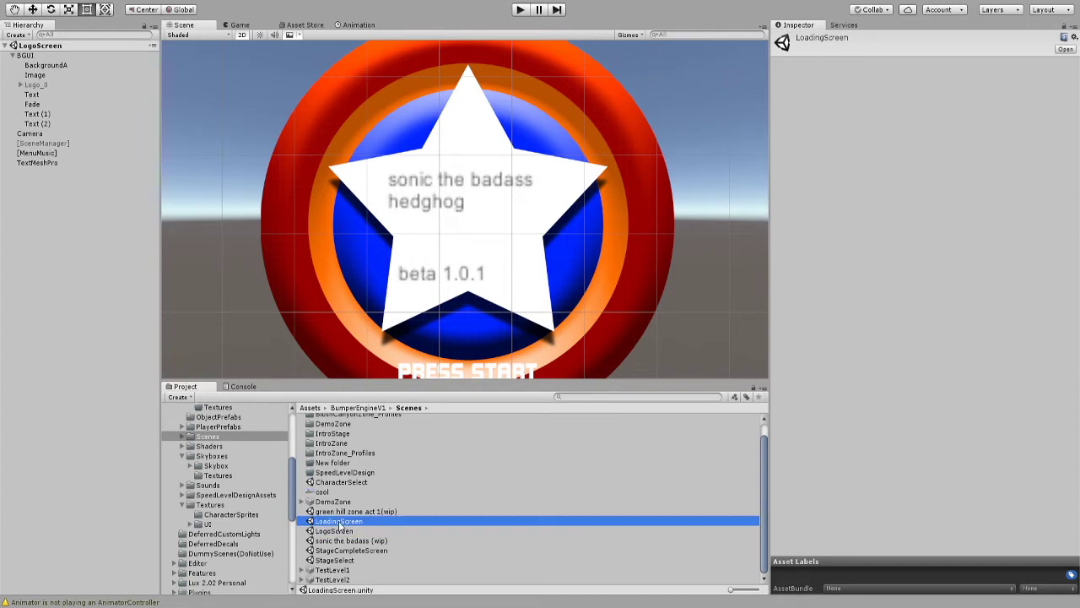
pyautogui.doubleClick(341, 523)
# Open the StageCompleteScreen scene, then the StageSelect scene.
pyautogui.click(336, 541)
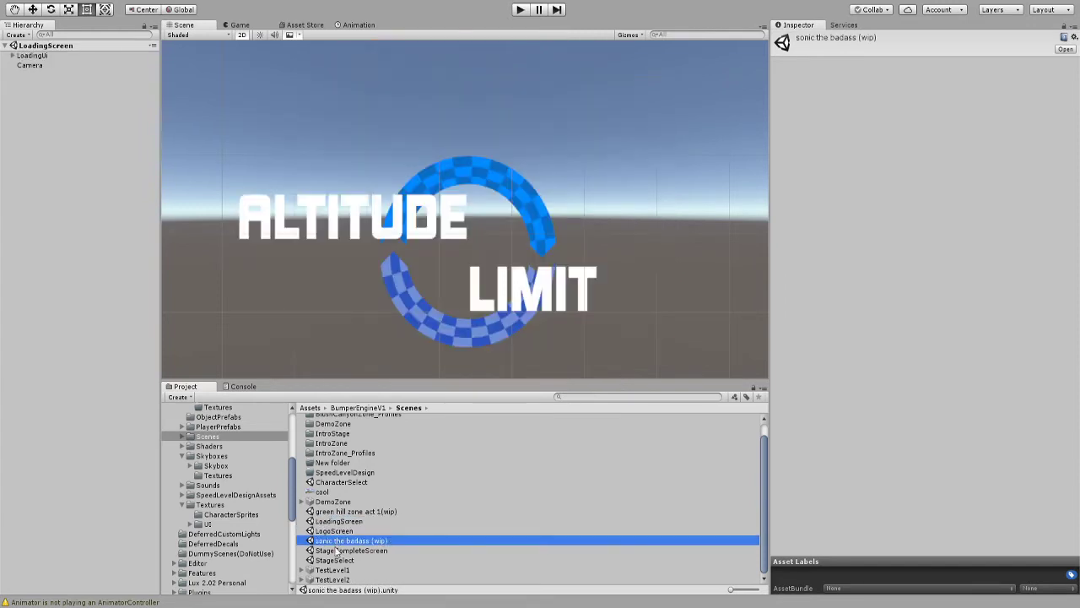
pyautogui.doubleClick(336, 551)
pyautogui.doubleClick(343, 561)
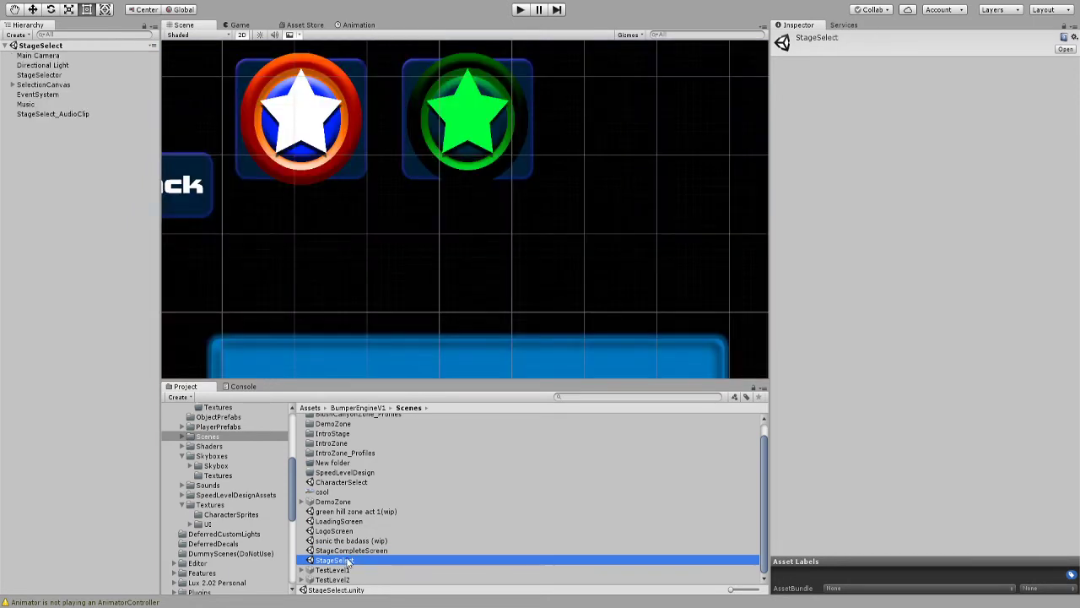
# Switch the StageSelect view to 3D and orbit around the star canvas and StageSelect_AudioClip.
pyautogui.scroll(-2, 414, 287)
pyautogui.moveTo(379, 236); pyautogui.dragTo(572, 299)
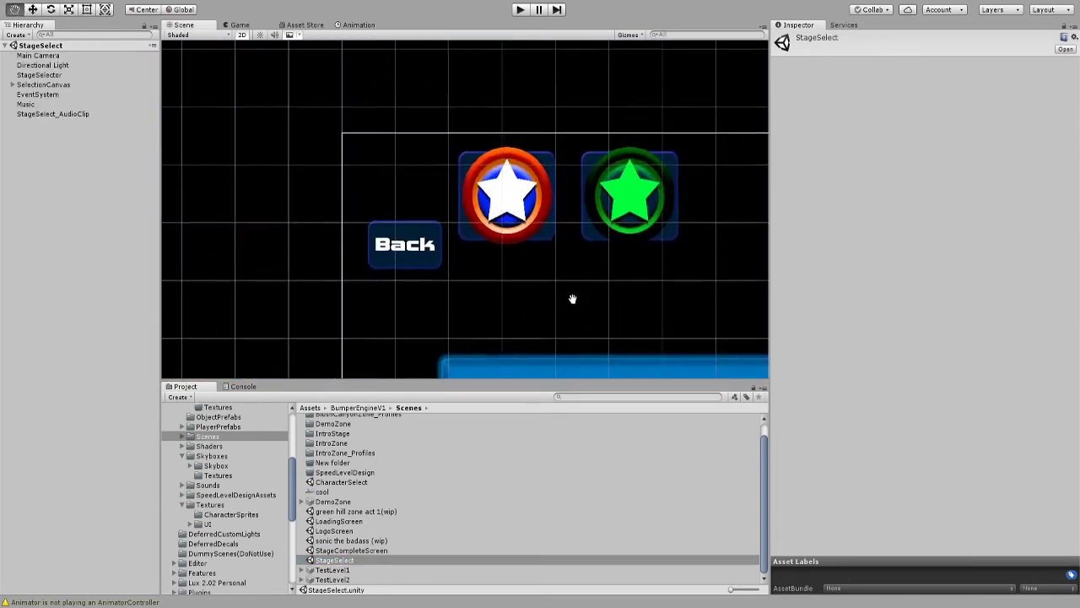
pyautogui.scroll(-2, 572, 299)
pyautogui.moveTo(540, 270); pyautogui.dragTo(343, 264, button='middle')
pyautogui.click(242, 36)
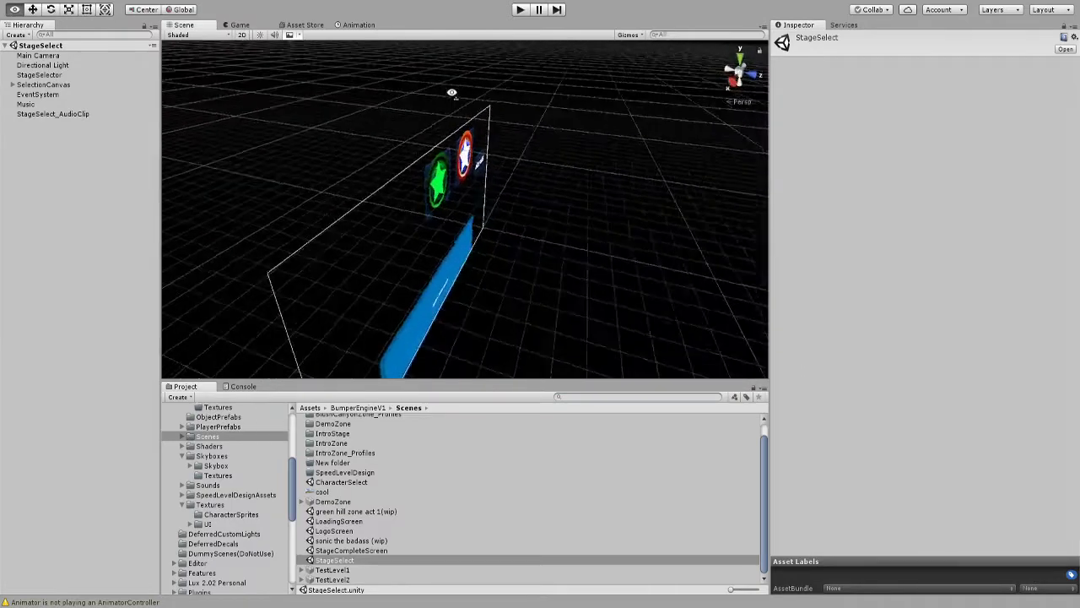
pyautogui.moveTo(410, 194)
pyautogui.mouseDown(button='right')
pyautogui.moveTo(700, 187)
pyautogui.moveTo(396, 181)
pyautogui.mouseUp(button='right')
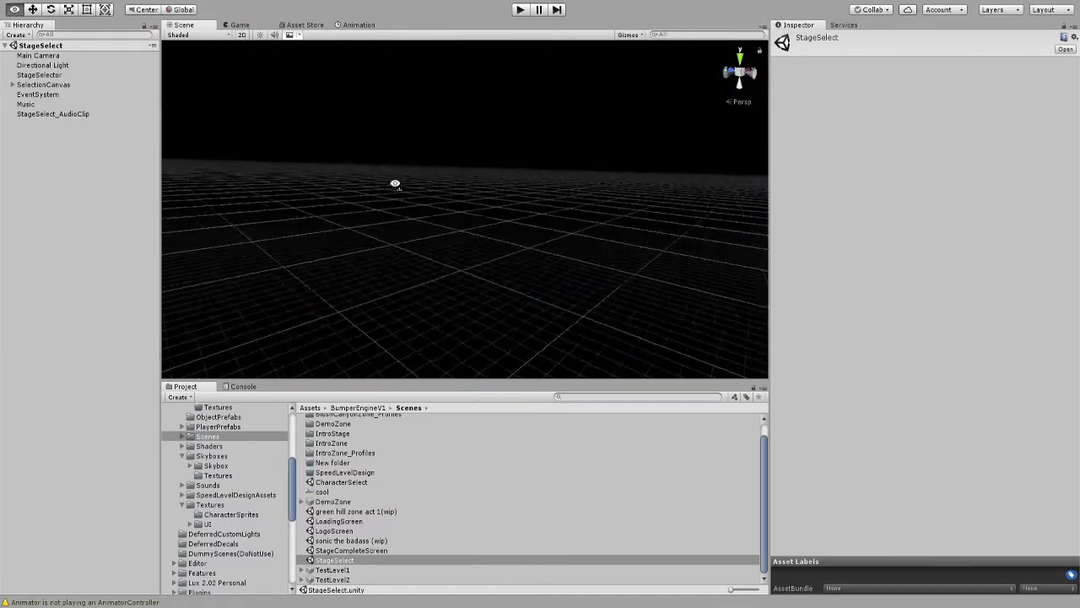
pyautogui.moveTo(237, 272); pyautogui.dragTo(315, 293, button='right')
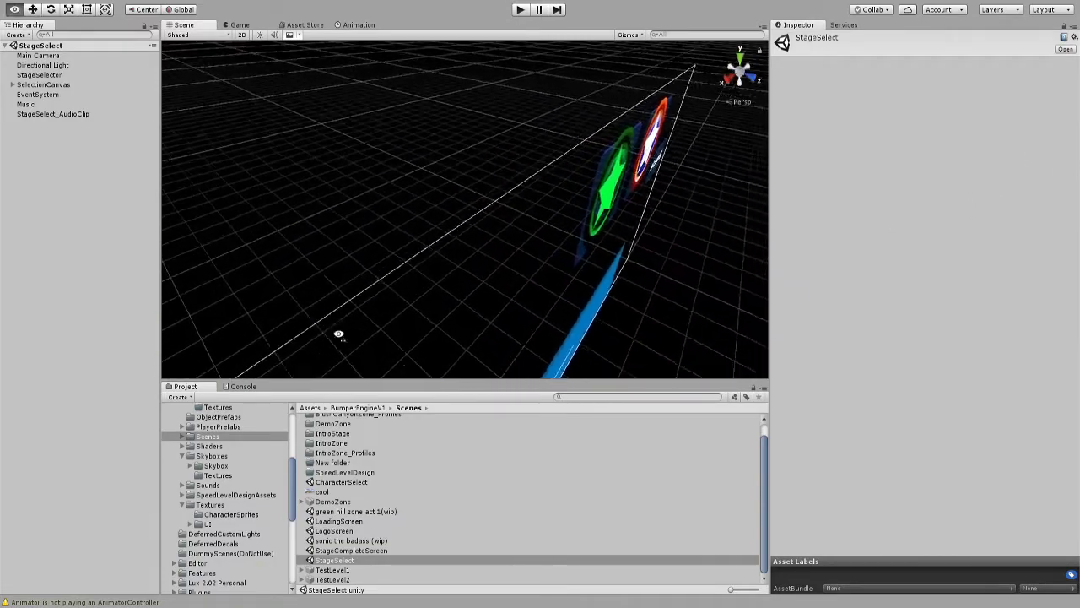
pyautogui.moveTo(315, 293); pyautogui.dragTo(147, 207, button='right')
pyautogui.doubleClick(50, 113)
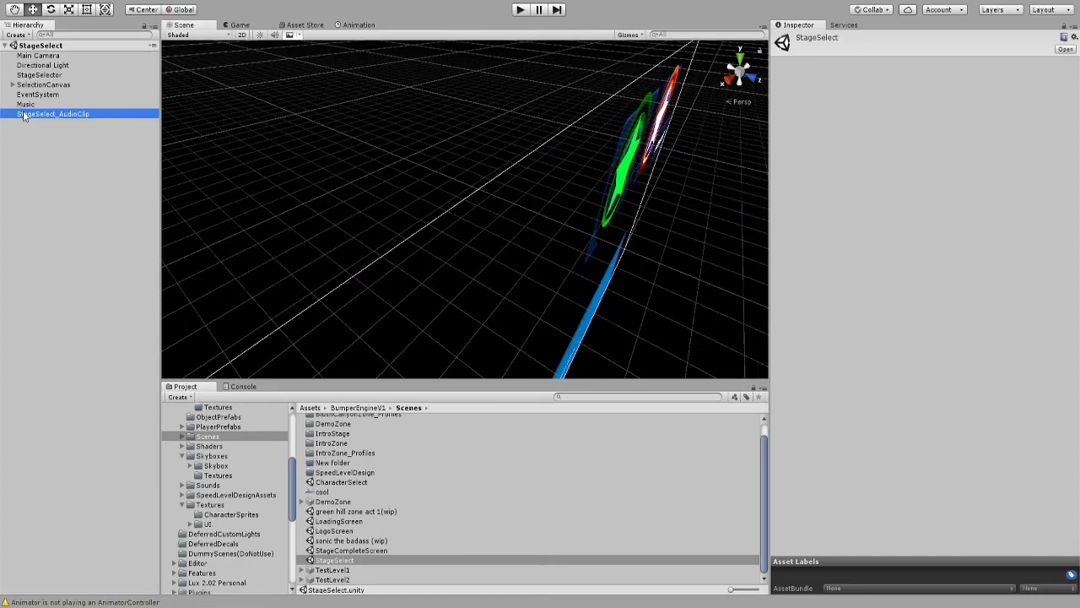
pyautogui.moveTo(421, 181)
pyautogui.mouseDown(button='right')
pyautogui.moveTo(503, 135)
pyautogui.moveTo(583, 115)
pyautogui.mouseUp(button='right')
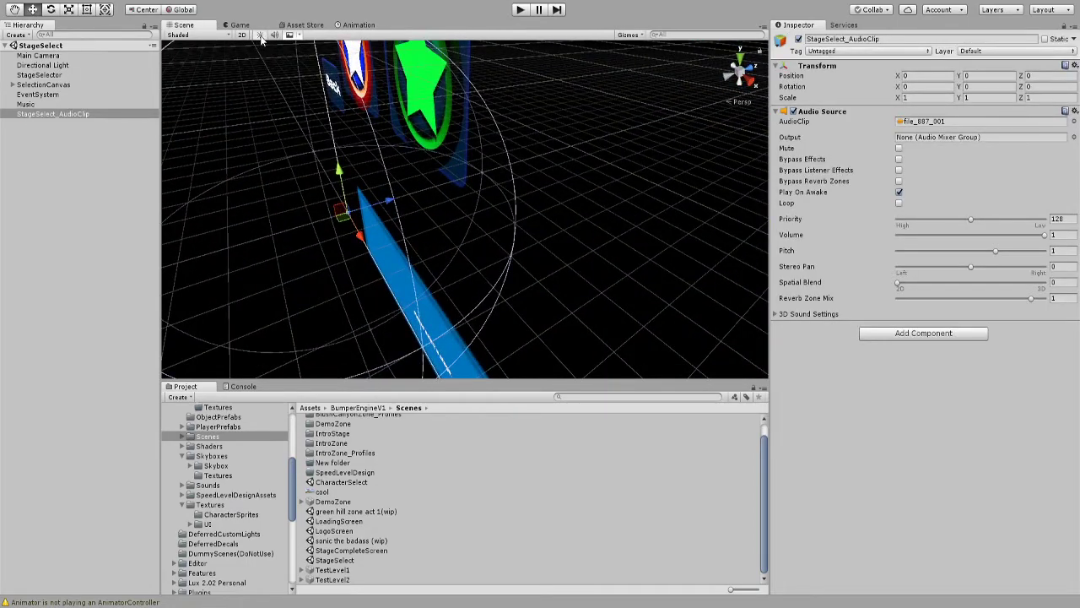
# Expand SelectionCanvas, select its BackgroundA image and frame it in the view.
pyautogui.doubleClick(52, 85)
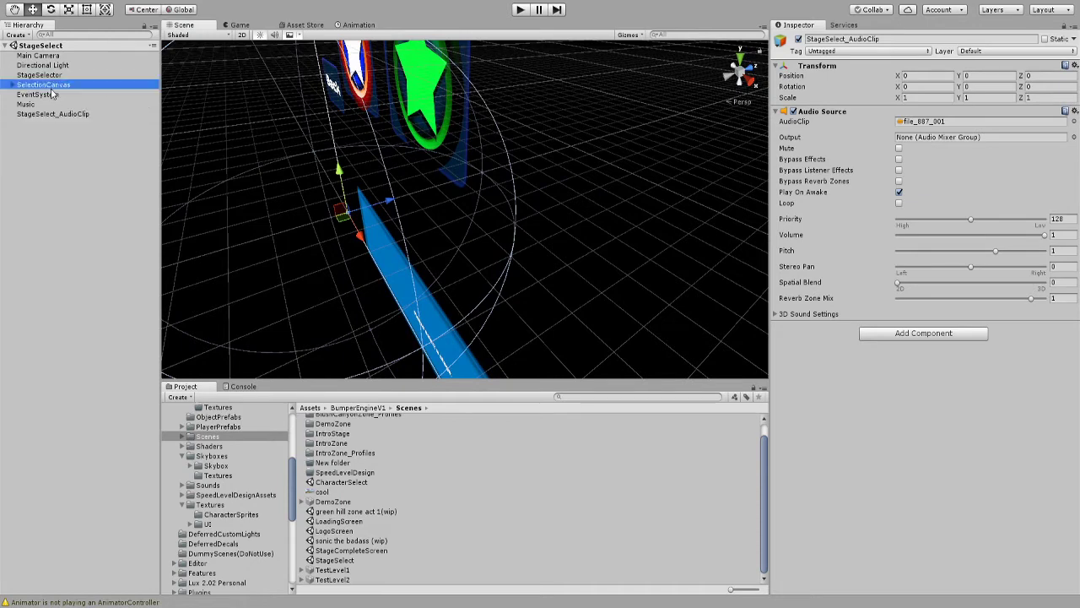
pyautogui.click(50, 75)
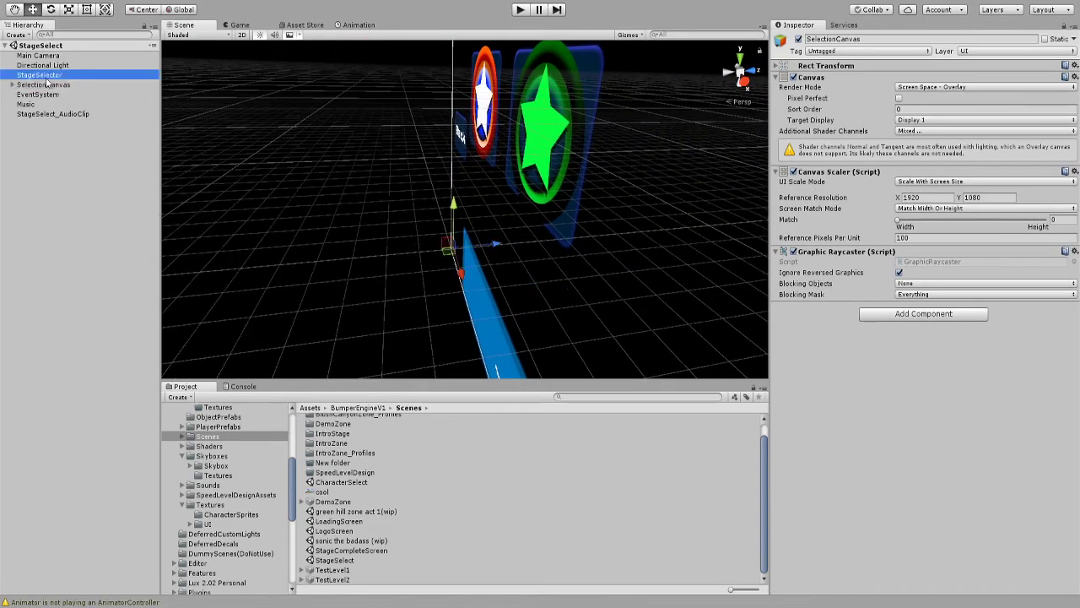
pyautogui.click(18, 86)
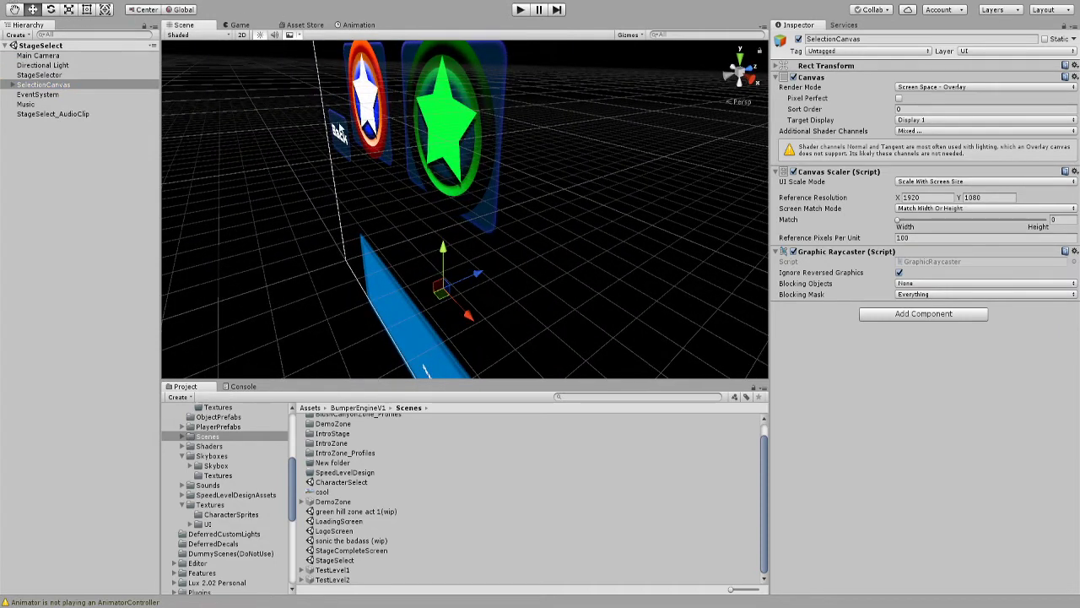
pyautogui.click(330, 130)
pyautogui.press('f')
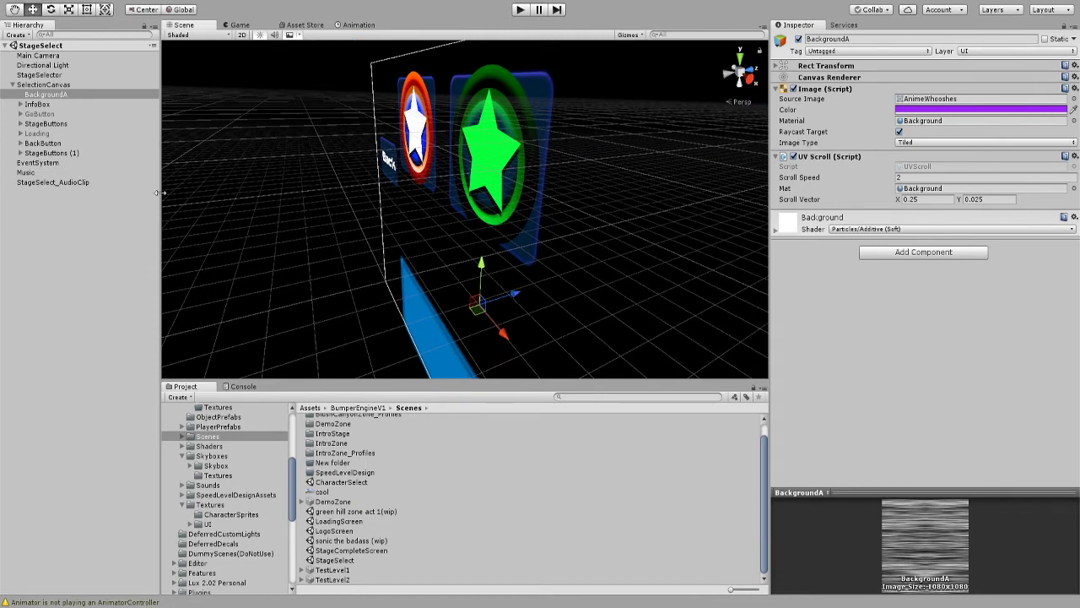
# Scroll past the IntroZone folders in the Scenes list and open 'sonic the badass (wip)'.
pyautogui.scroll(1, 343, 473)
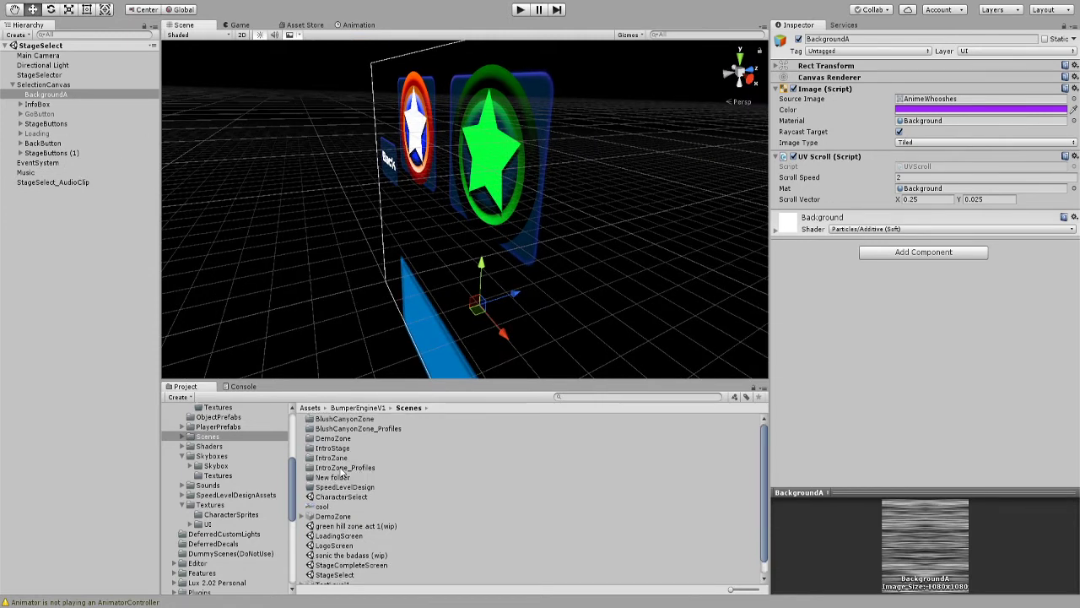
pyautogui.click(325, 459)
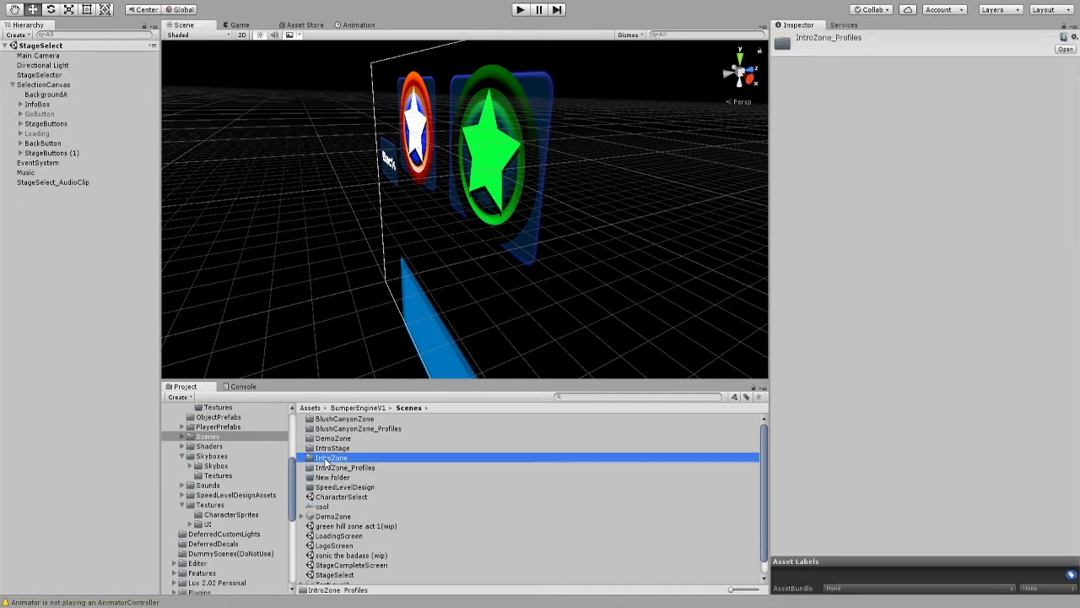
pyautogui.click(338, 467)
pyautogui.scroll(-1, 338, 492)
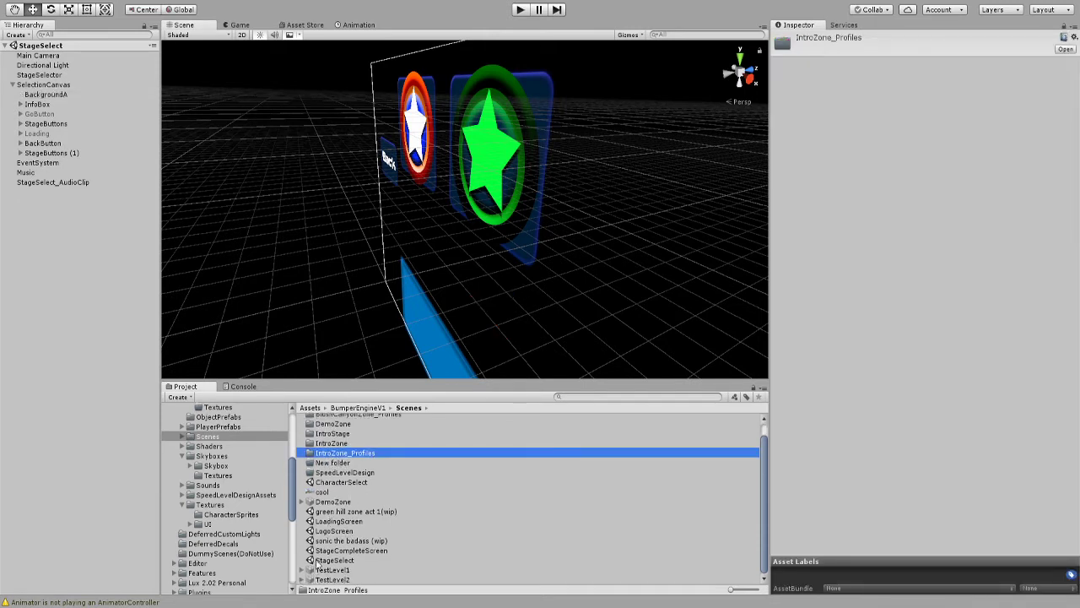
pyautogui.click(324, 561)
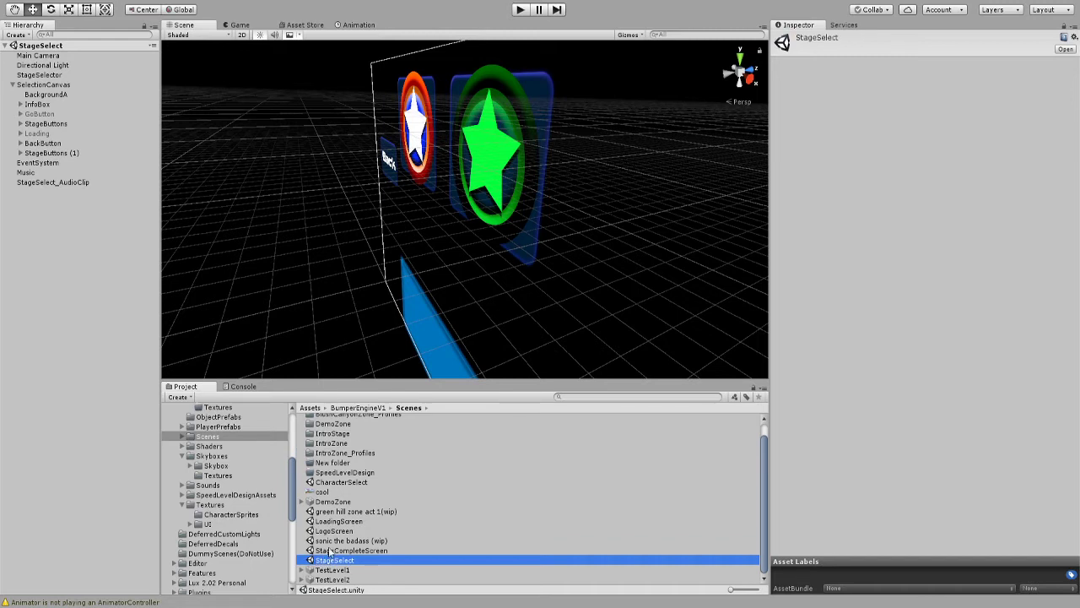
pyautogui.click(329, 543)
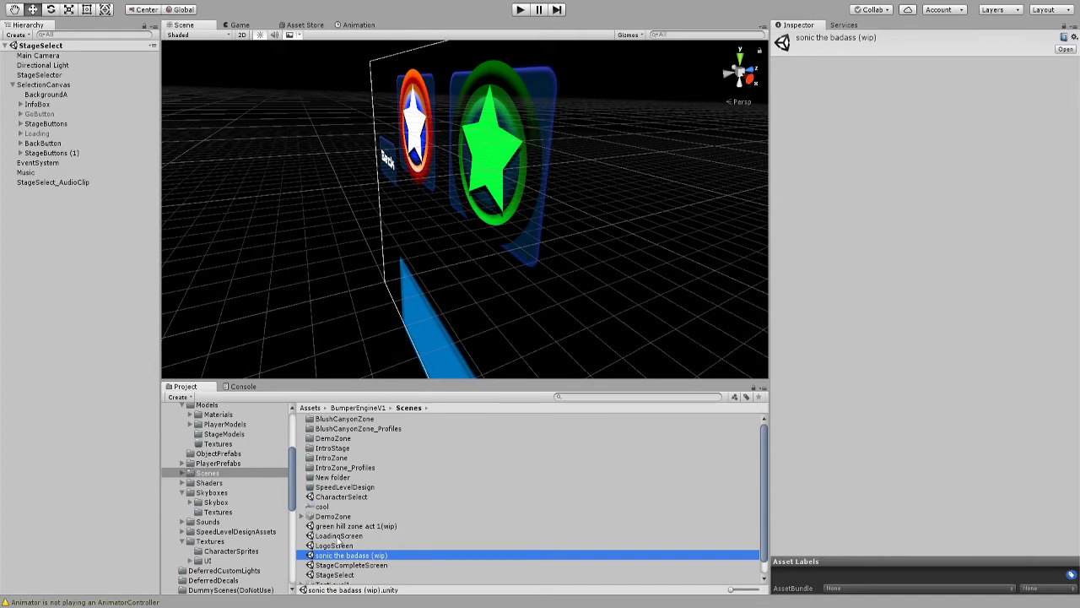
pyautogui.scroll(-1, 341, 544)
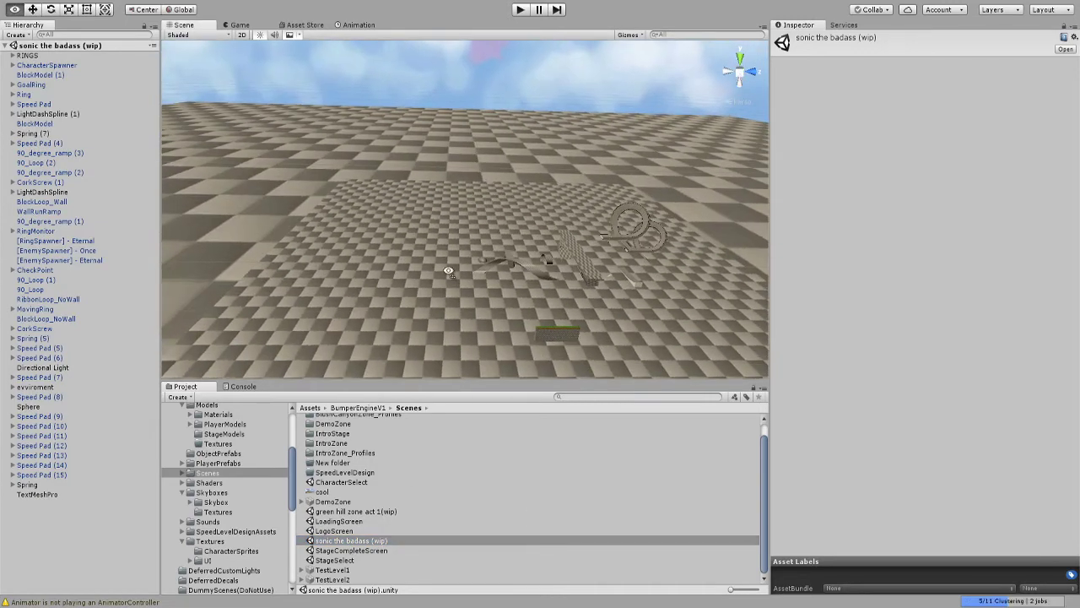
# Turn on scene lighting, fly to the checkered wall and select BlockModel (1).
pyautogui.moveTo(448, 271)
pyautogui.keyDown('alt'); pyautogui.mouseDown()
pyautogui.moveTo(515, 240)
pyautogui.moveTo(498, 214)
pyautogui.mouseUp(); pyautogui.keyUp('alt')
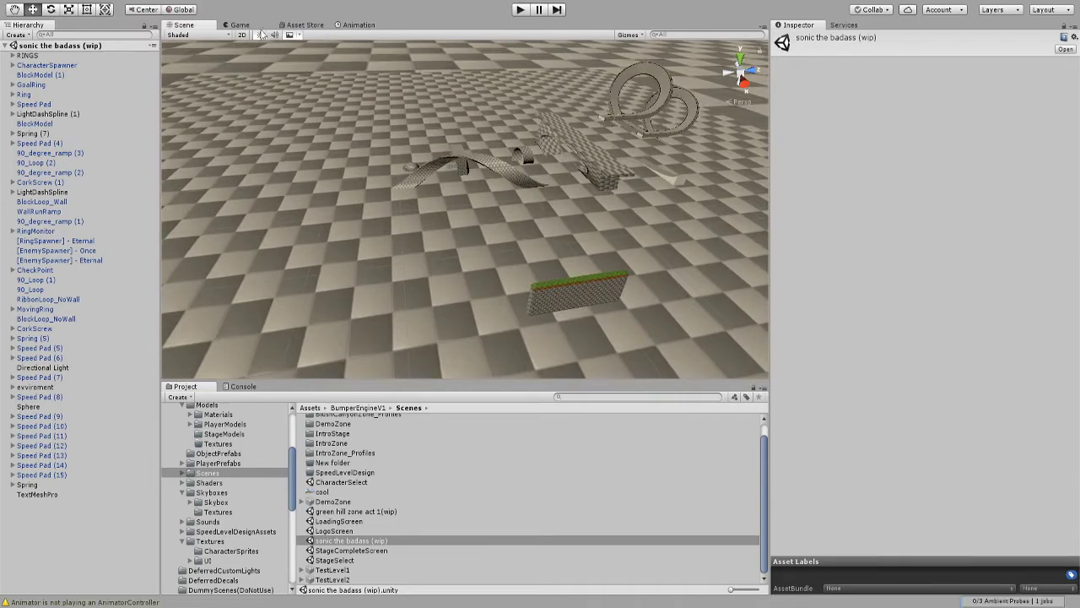
pyautogui.click(262, 34)
pyautogui.keyDown('alt'); pyautogui.moveTo(419, 144); pyautogui.dragTo(559, 162); pyautogui.keyUp('alt')
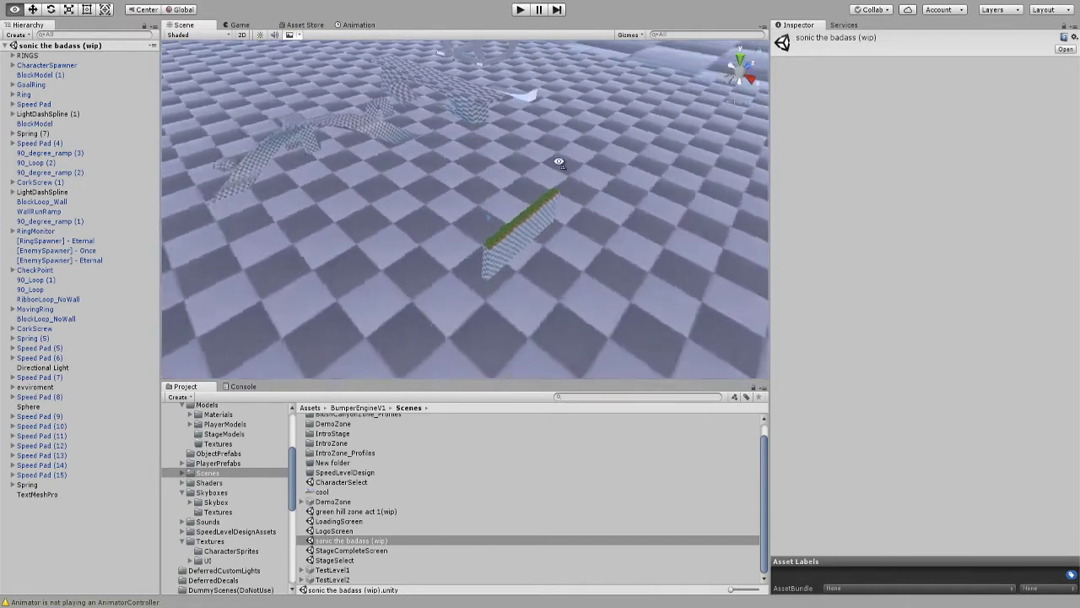
pyautogui.moveTo(558, 162)
pyautogui.mouseDown(button='right')
pyautogui.moveTo(551, 166)
pyautogui.moveTo(754, 76)
pyautogui.moveTo(727, 116)
pyautogui.moveTo(701, 93)
pyautogui.moveTo(613, 184)
pyautogui.moveTo(499, 253)
pyautogui.mouseUp(button='right')
pyautogui.click(444, 163)
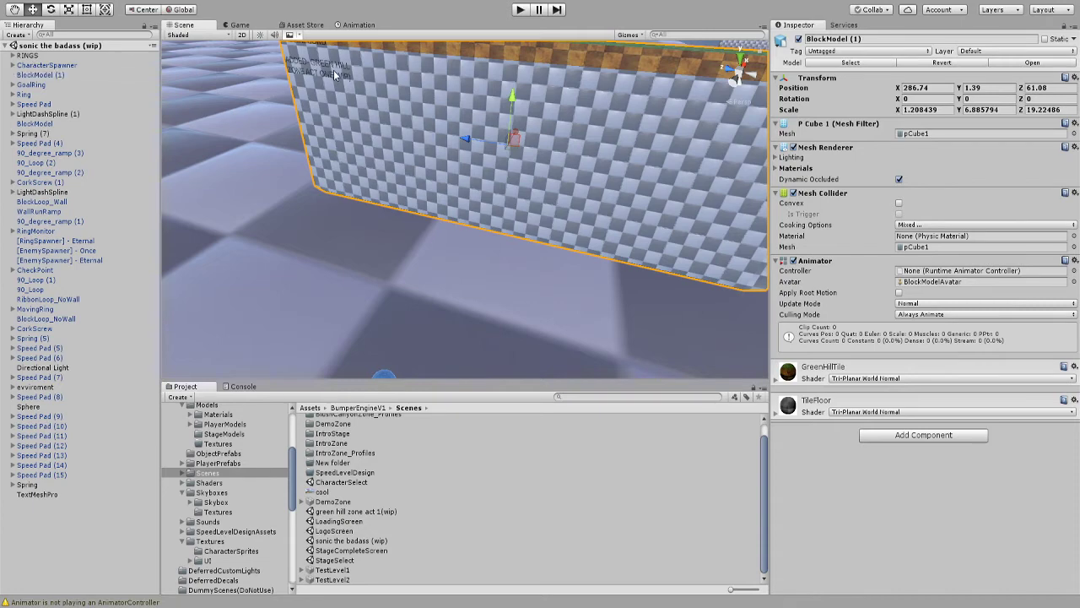
pyautogui.moveTo(333, 70)
pyautogui.mouseDown(button='right')
pyautogui.moveTo(306, 43)
pyautogui.moveTo(345, 110)
pyautogui.mouseUp(button='right')
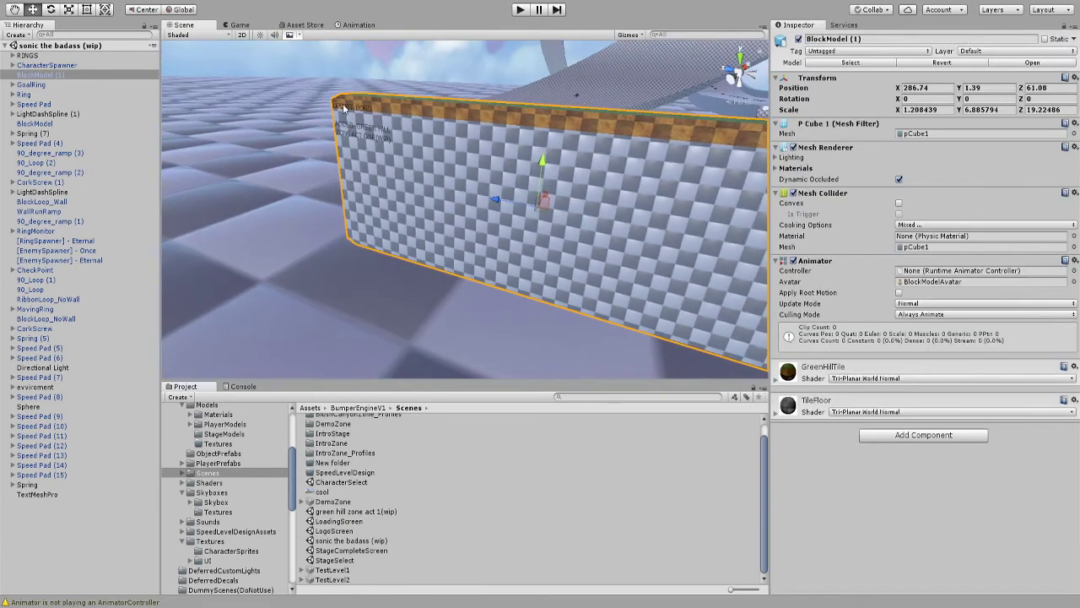
pyautogui.click(132, 524)
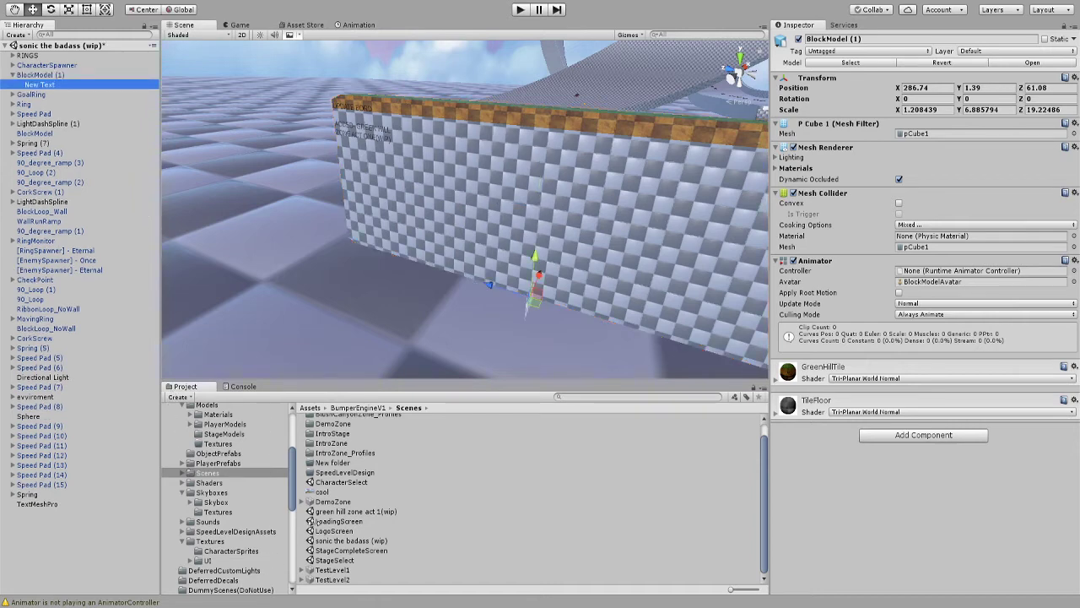
# Move, rotate and shrink the New Text to about 0.42 scale onto the wall's top edge.
pyautogui.moveTo(531, 274); pyautogui.dragTo(554, 230)
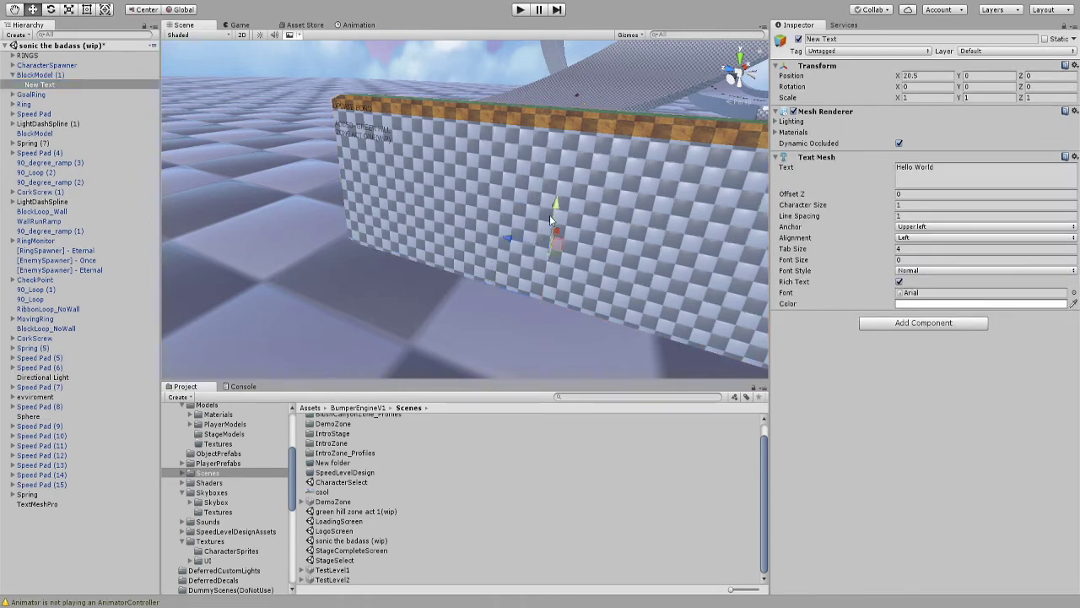
pyautogui.click(51, 10)
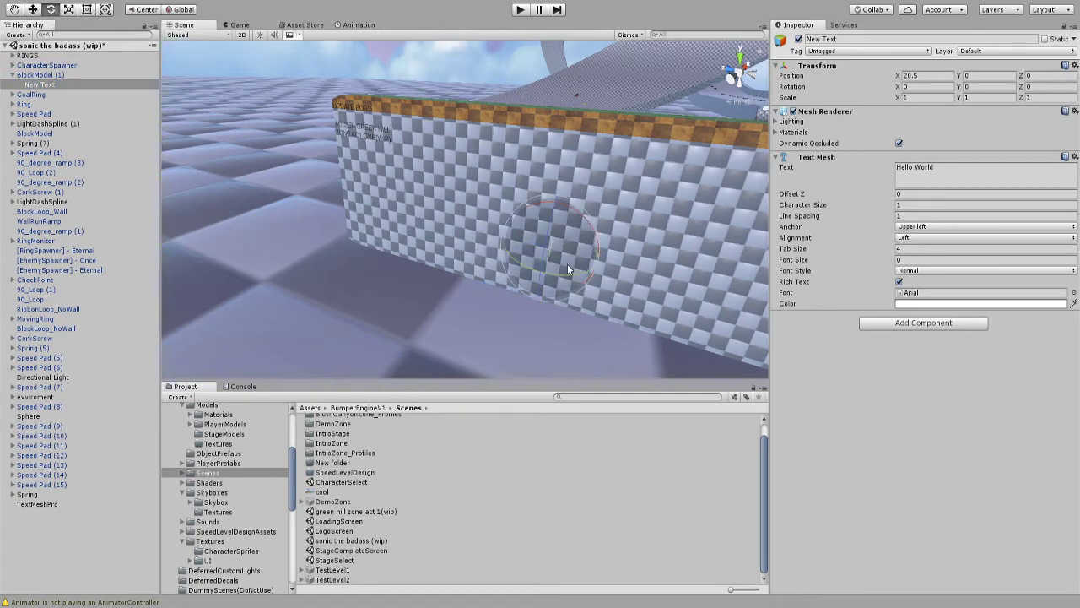
pyautogui.moveTo(567, 264)
pyautogui.mouseDown()
pyautogui.moveTo(486, 253)
pyautogui.moveTo(523, 255)
pyautogui.mouseUp()
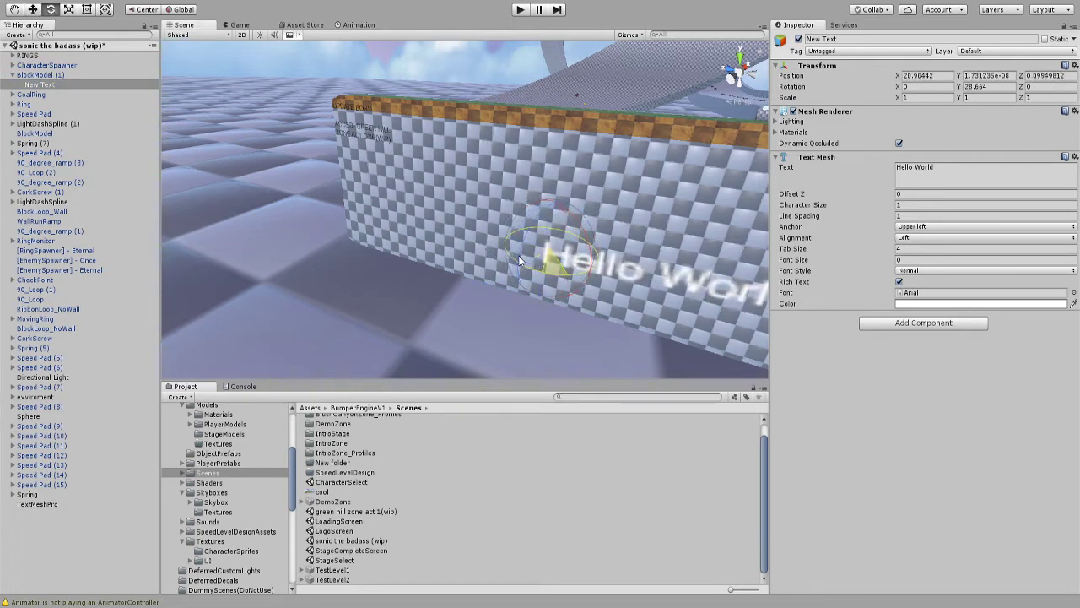
pyautogui.click(929, 167)
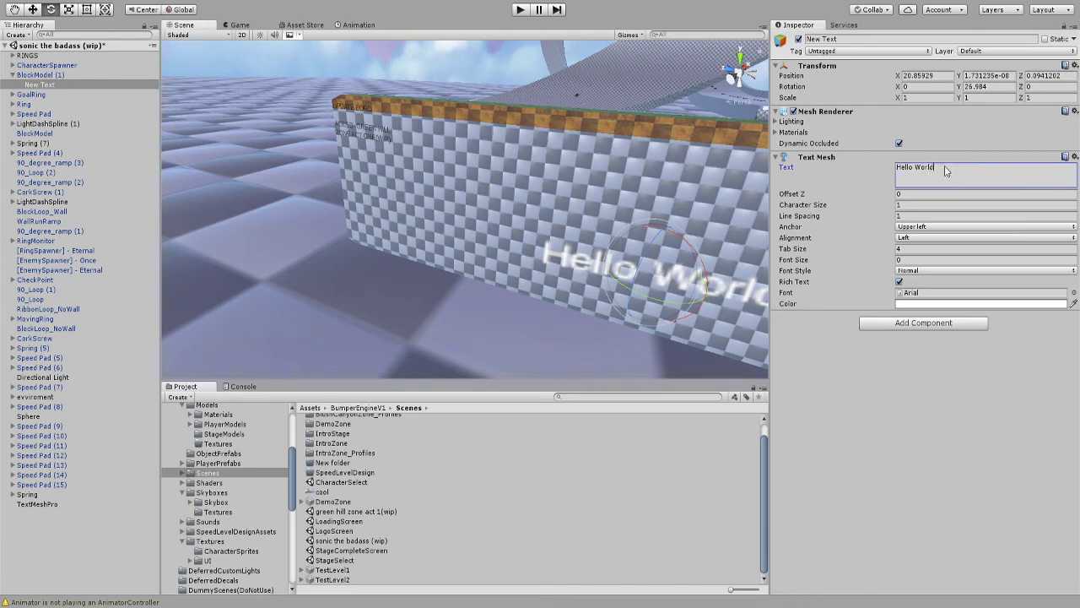
pyautogui.click(68, 9)
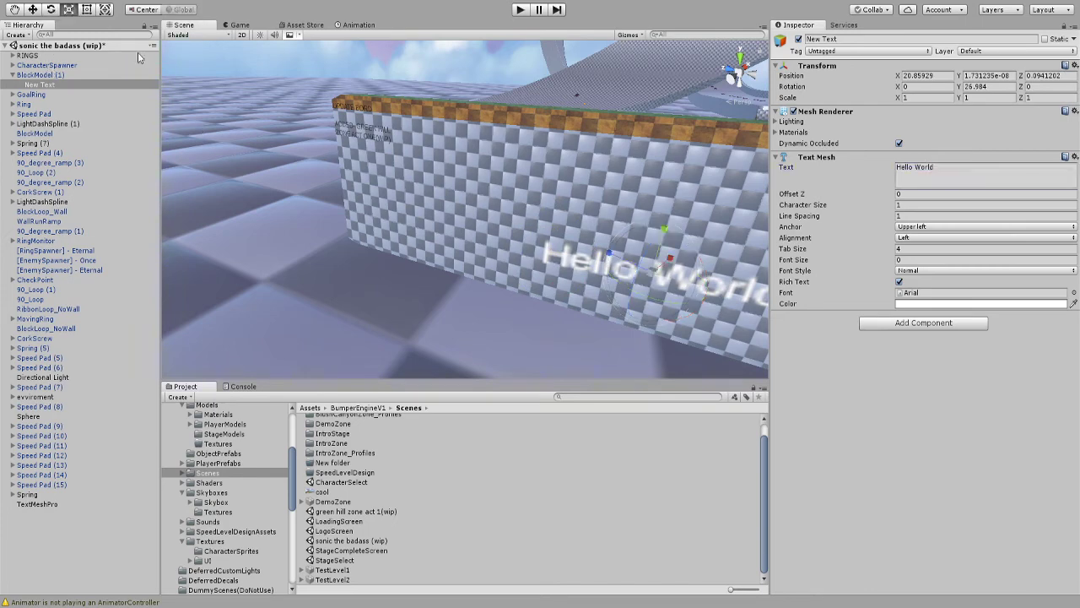
pyautogui.moveTo(657, 277)
pyautogui.mouseDown()
pyautogui.moveTo(663, 306)
pyautogui.moveTo(635, 250)
pyautogui.moveTo(696, 253)
pyautogui.mouseUp()
pyautogui.click(32, 10)
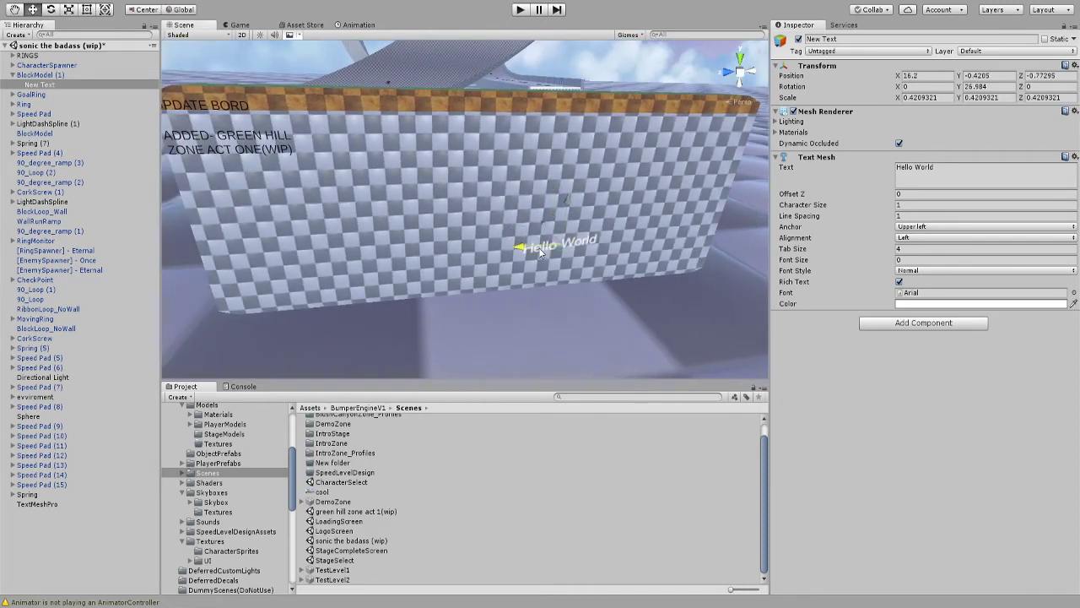
pyautogui.moveTo(535, 218)
pyautogui.mouseDown()
pyautogui.moveTo(277, 227)
pyautogui.moveTo(328, 228)
pyautogui.moveTo(465, 269)
pyautogui.moveTo(572, 212)
pyautogui.mouseUp()
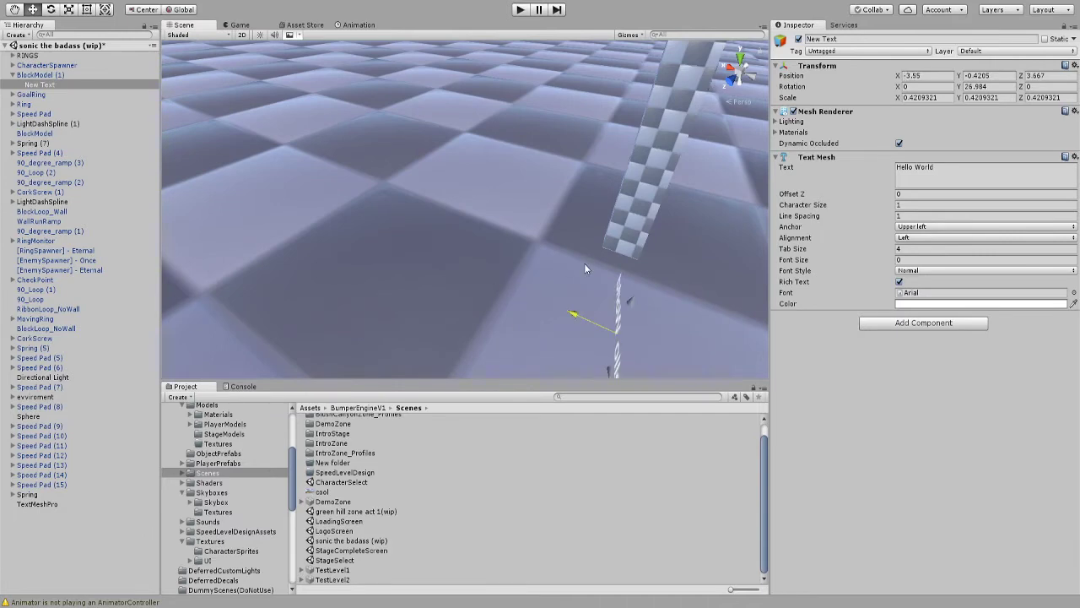
pyautogui.moveTo(355, 150)
pyautogui.keyDown('alt'); pyautogui.mouseDown()
pyautogui.moveTo(304, 143)
pyautogui.moveTo(412, 265)
pyautogui.moveTo(431, 130)
pyautogui.moveTo(412, 115)
pyautogui.mouseUp(); pyautogui.keyUp('alt')
pyautogui.moveTo(456, 107); pyautogui.dragTo(551, 110)
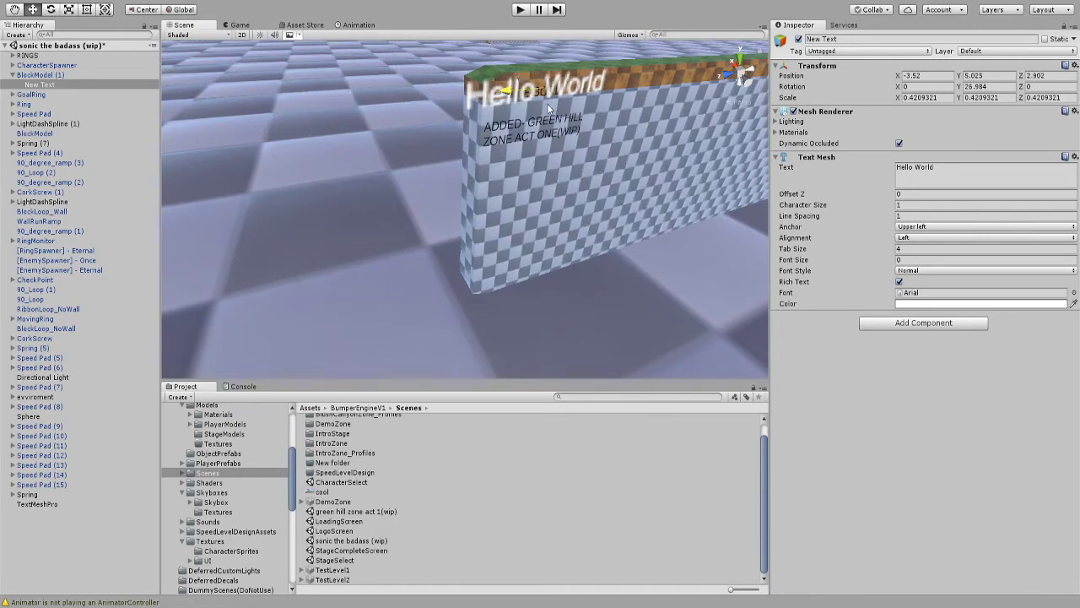
pyautogui.moveTo(557, 128)
pyautogui.mouseDown(button='right')
pyautogui.moveTo(506, 115)
pyautogui.moveTo(519, 118)
pyautogui.mouseUp(button='right')
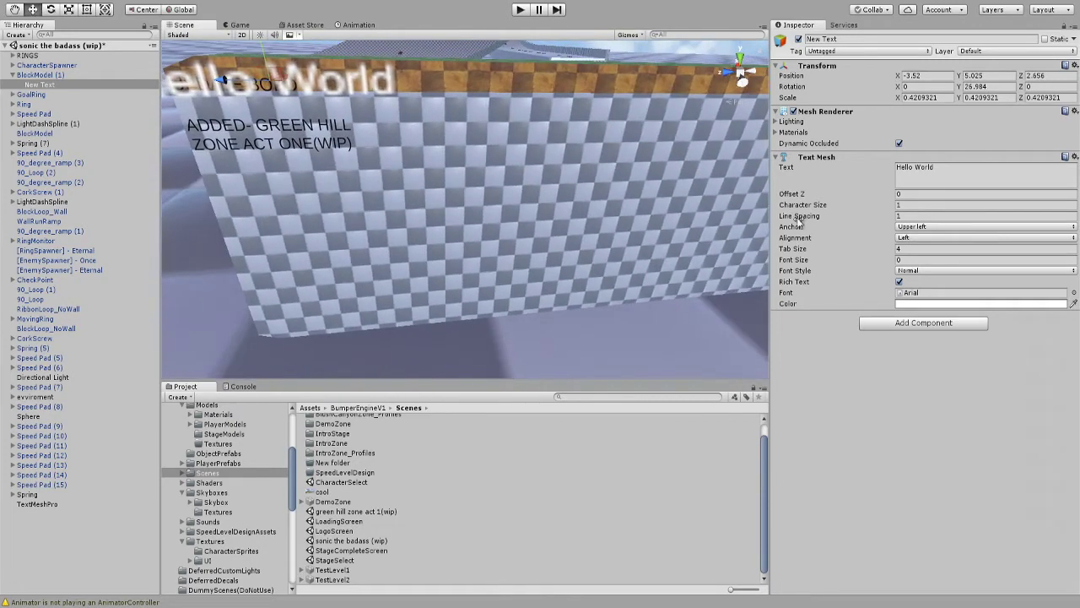
# Replace Hello World with 'update bord' and inspect the TextMeshPro board text nearby.
pyautogui.click(928, 184)
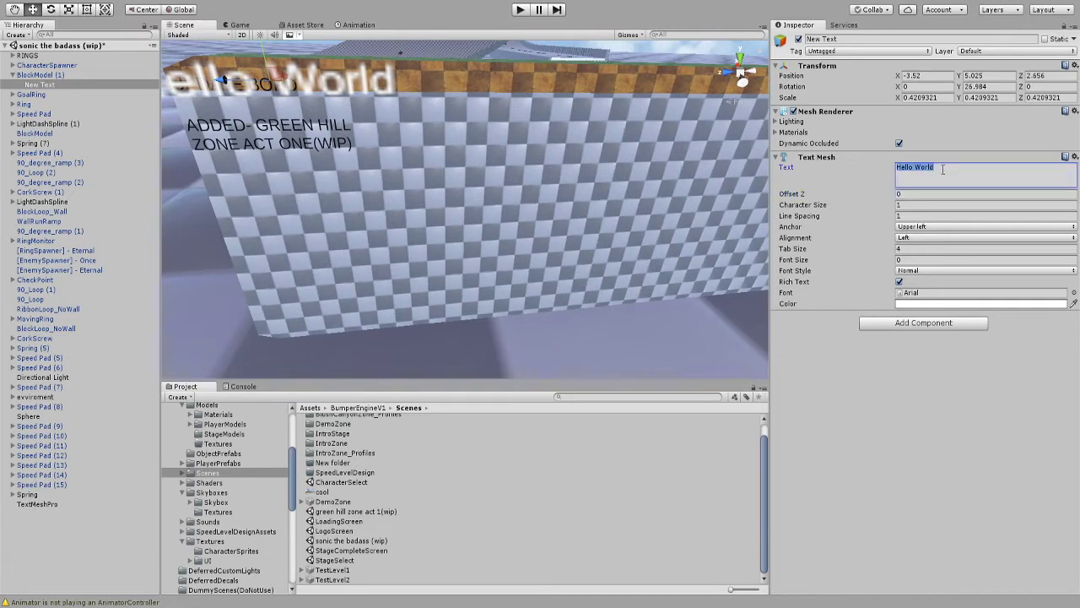
pyautogui.write('UPDATE BORD')
pyautogui.write('update ')
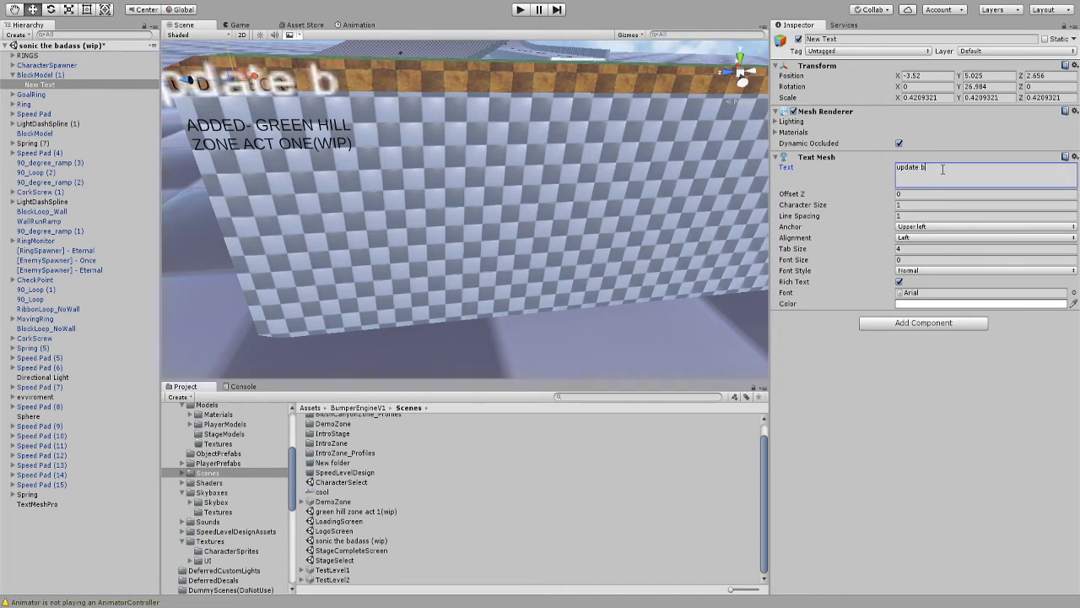
pyautogui.write('bord')
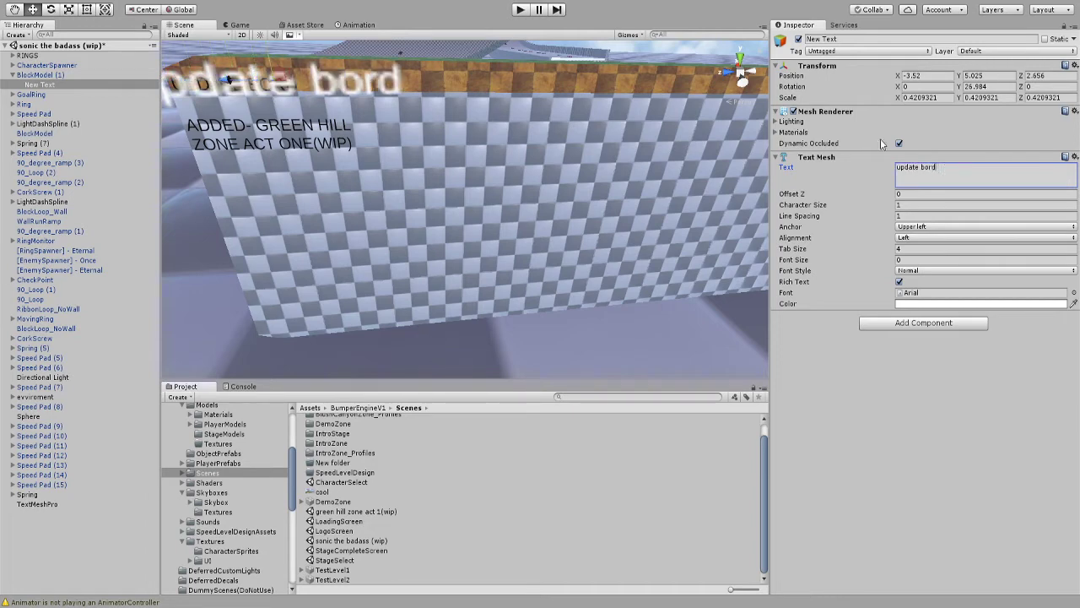
pyautogui.click(266, 140)
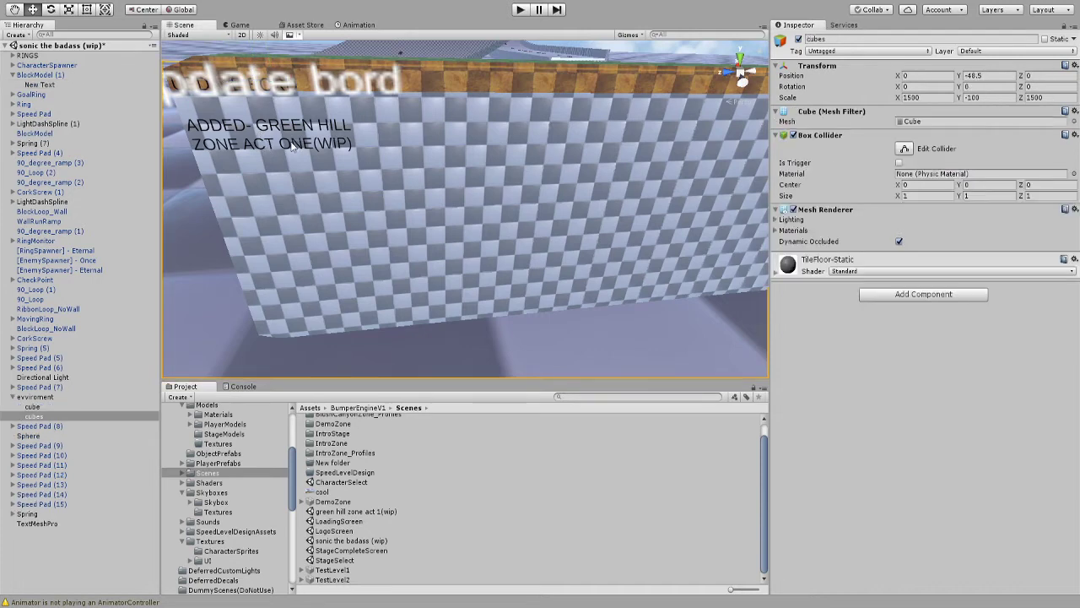
pyautogui.click(293, 123)
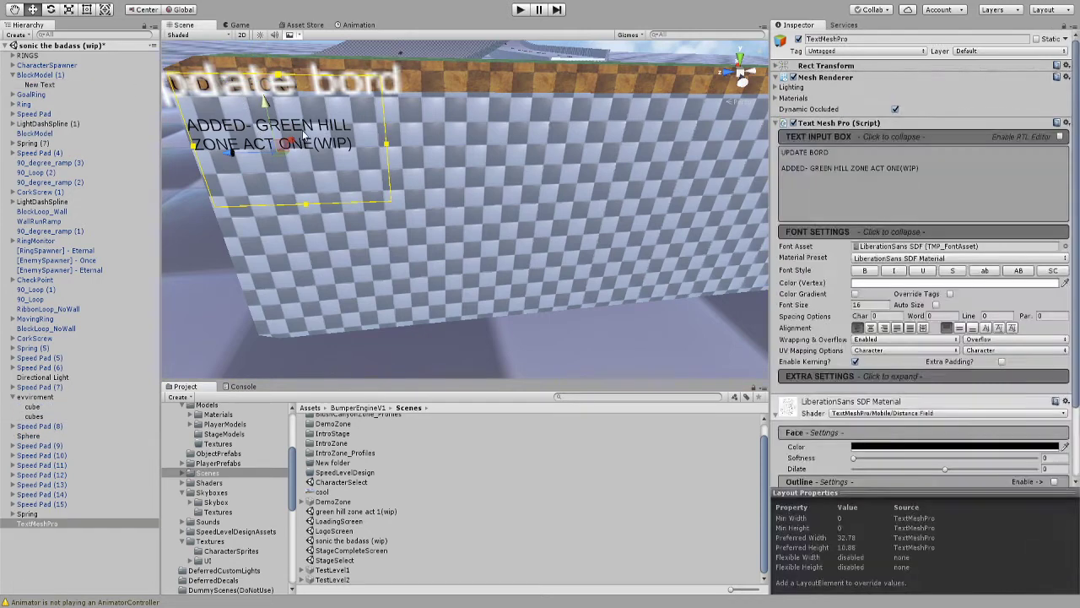
pyautogui.moveTo(935, 168); pyautogui.dragTo(772, 168)
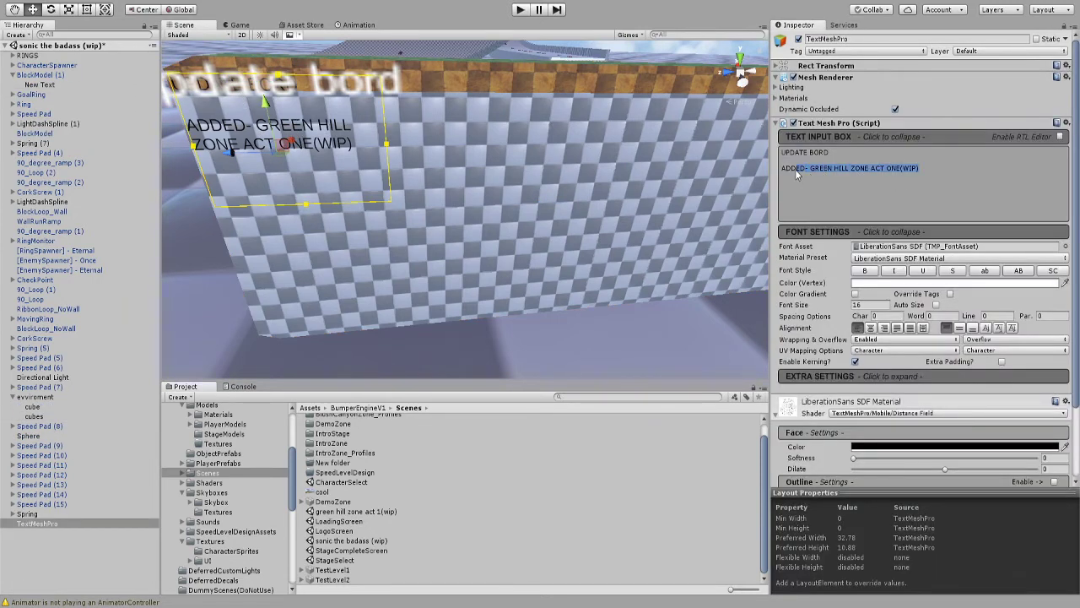
pyautogui.click(313, 79)
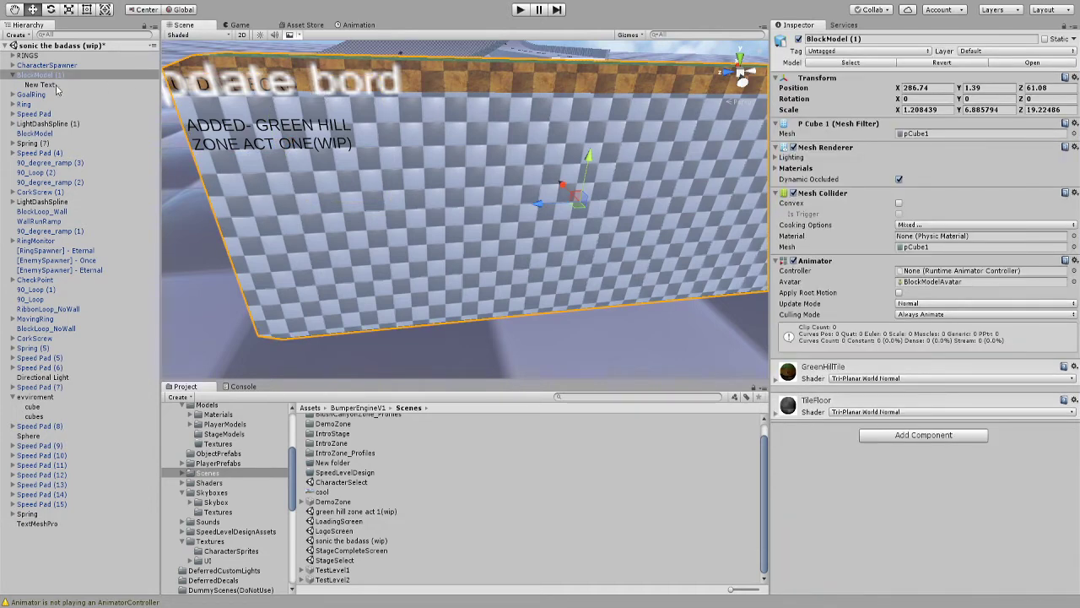
pyautogui.click(48, 524)
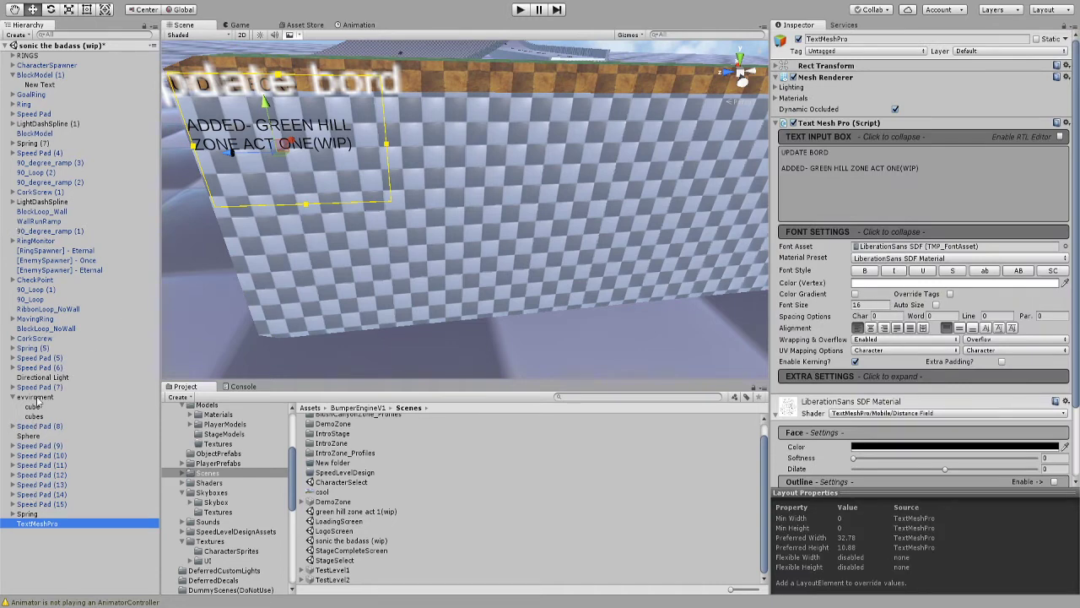
pyautogui.click(244, 75)
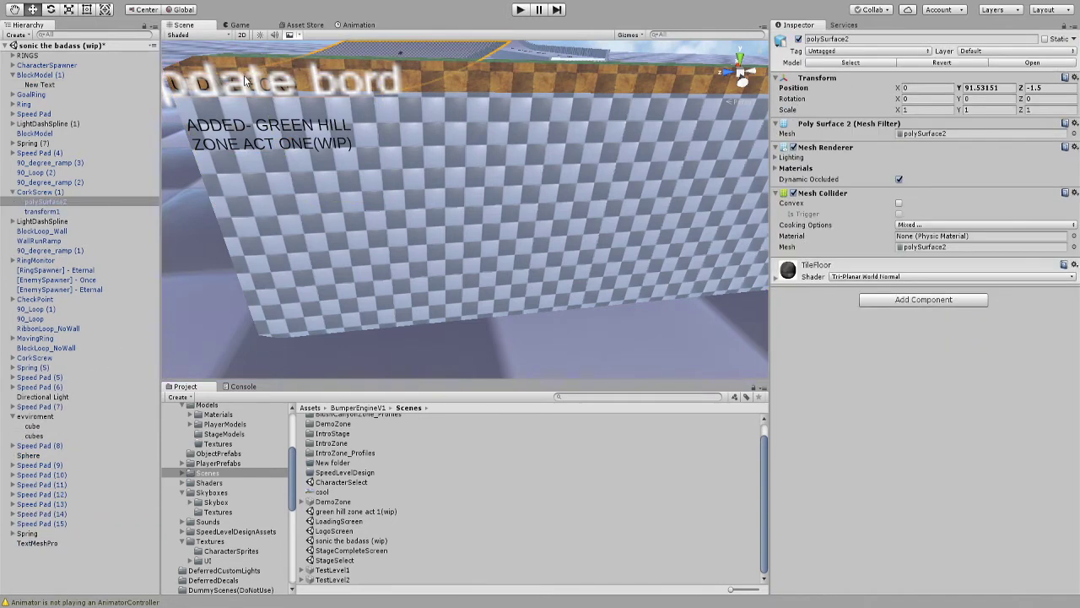
pyautogui.click(244, 75)
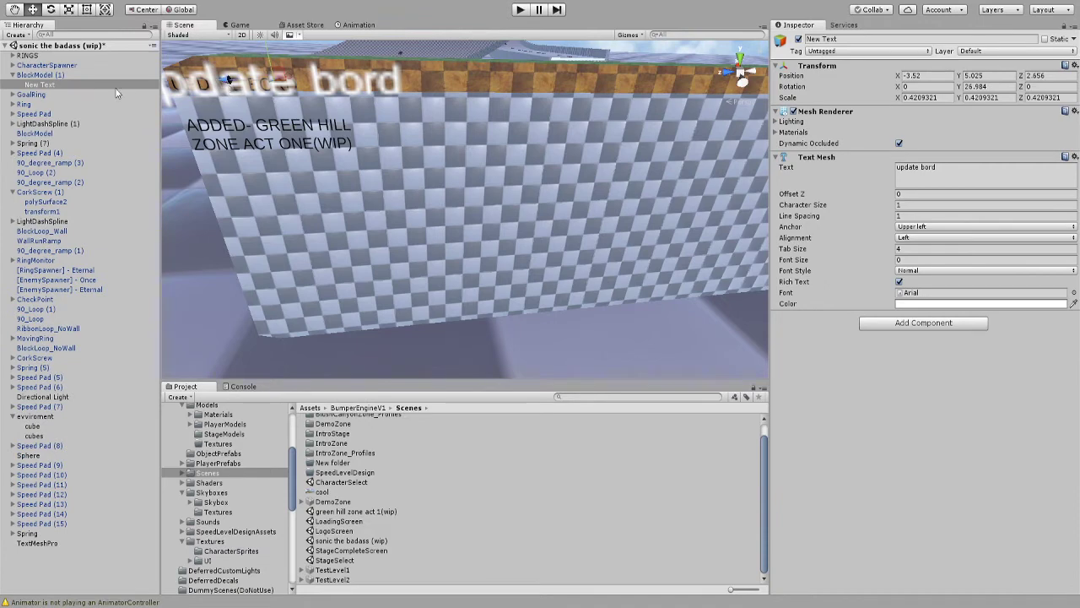
# Paste the 'ADDED- GREEN HILL ZONE ACT ONE(WIP)' line into the New Text and tilt it slightly.
pyautogui.moveTo(228, 87); pyautogui.dragTo(160, 63, button='right')
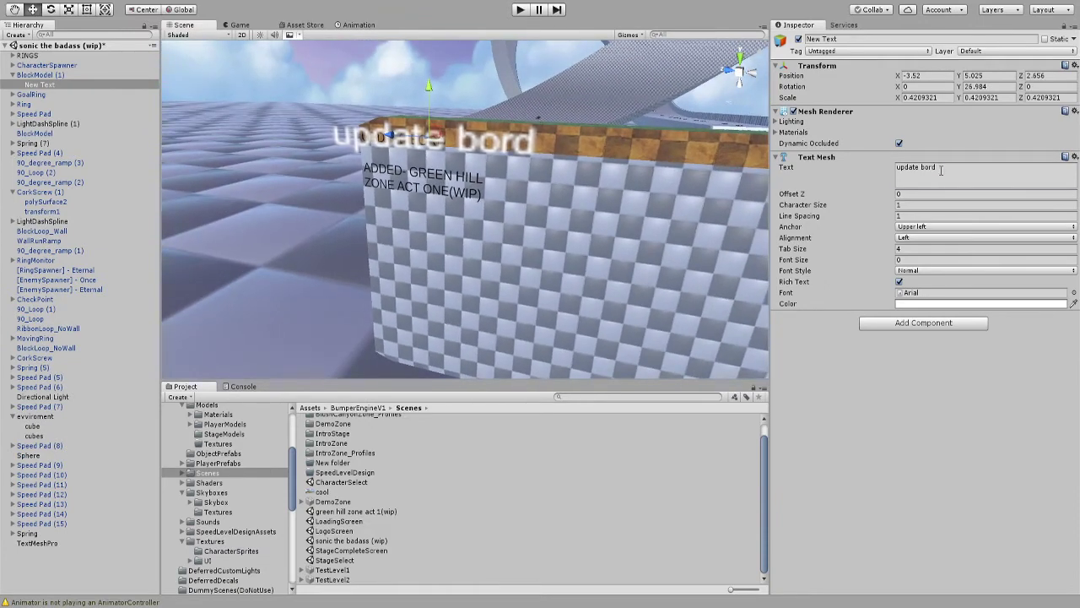
pyautogui.click(940, 169)
pyautogui.doubleClick(948, 169)
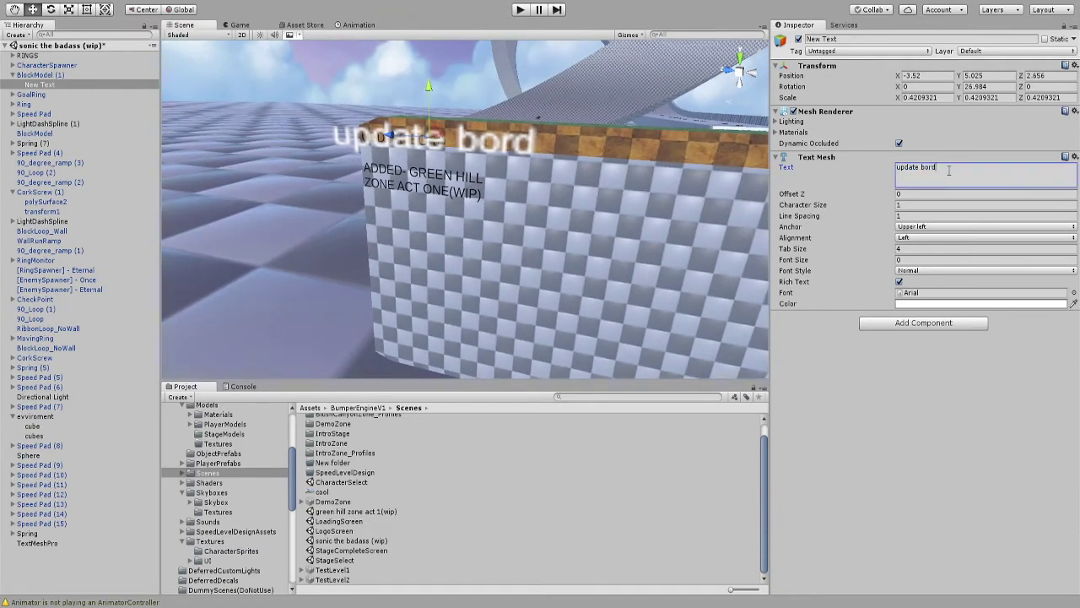
pyautogui.write('ADDED- GREEN HILL ZONE ACT ONE(WIP)')
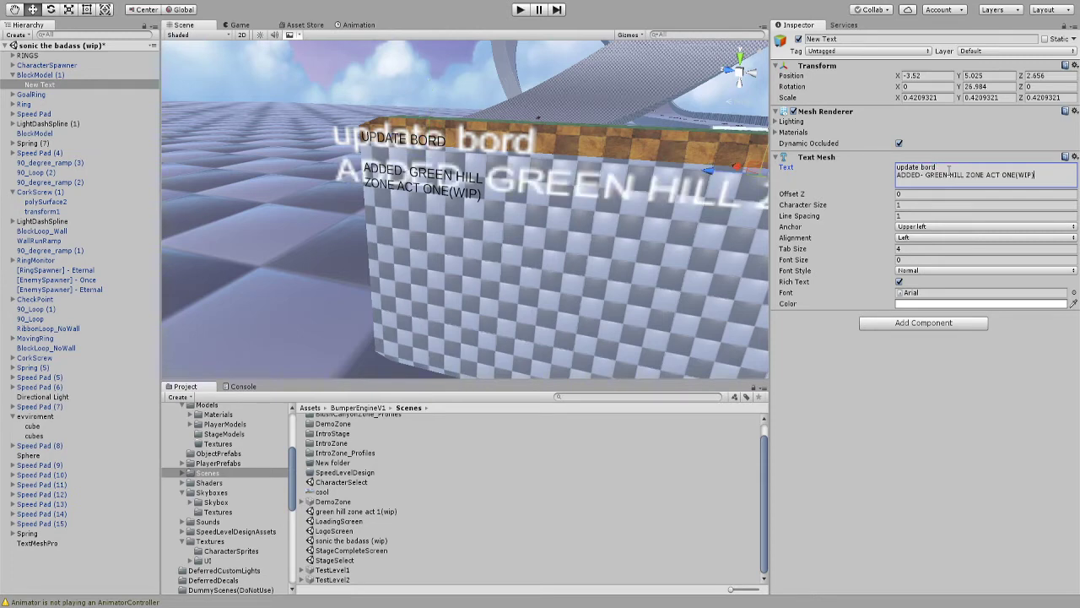
pyautogui.press('Return')
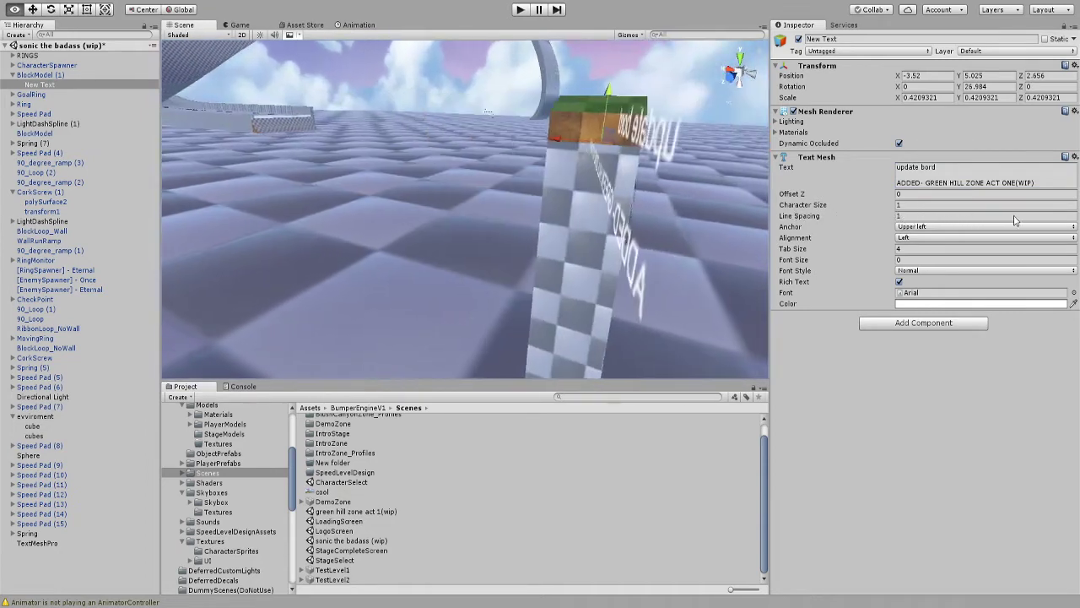
pyautogui.press('e')
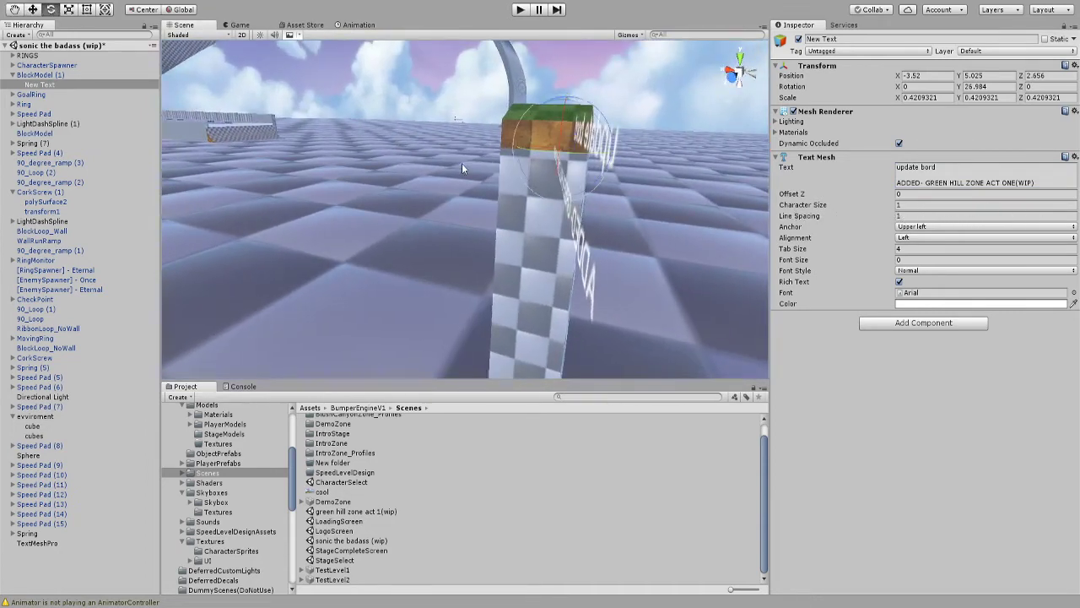
pyautogui.moveTo(593, 187); pyautogui.dragTo(579, 192)
# Delete the New Text object and fly back toward the UPDATE BORD wall.
pyautogui.click(510, 75)
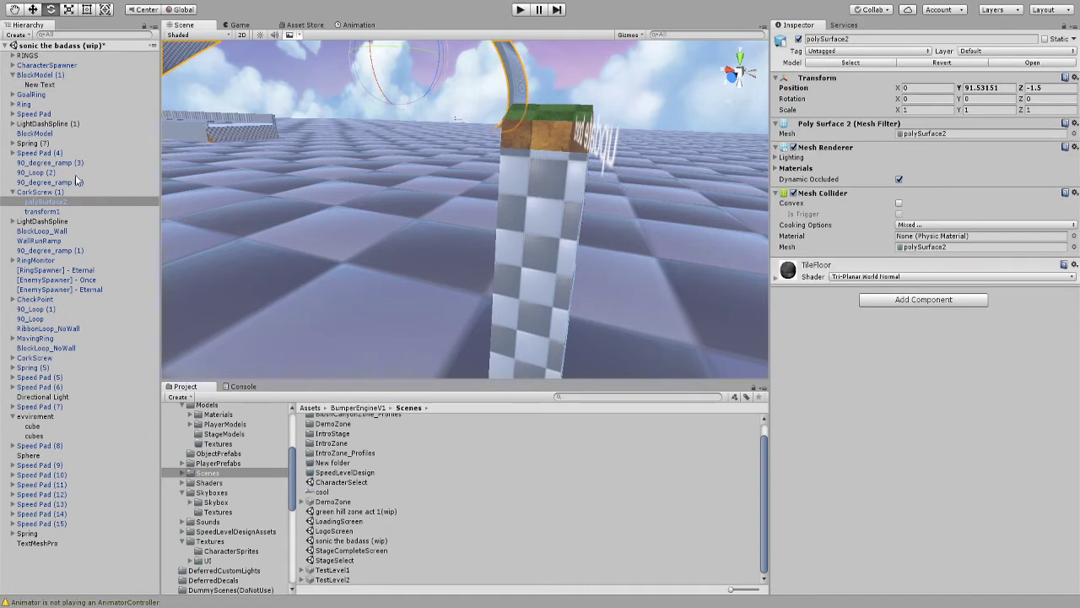
pyautogui.click(43, 85)
pyautogui.press('Delete')
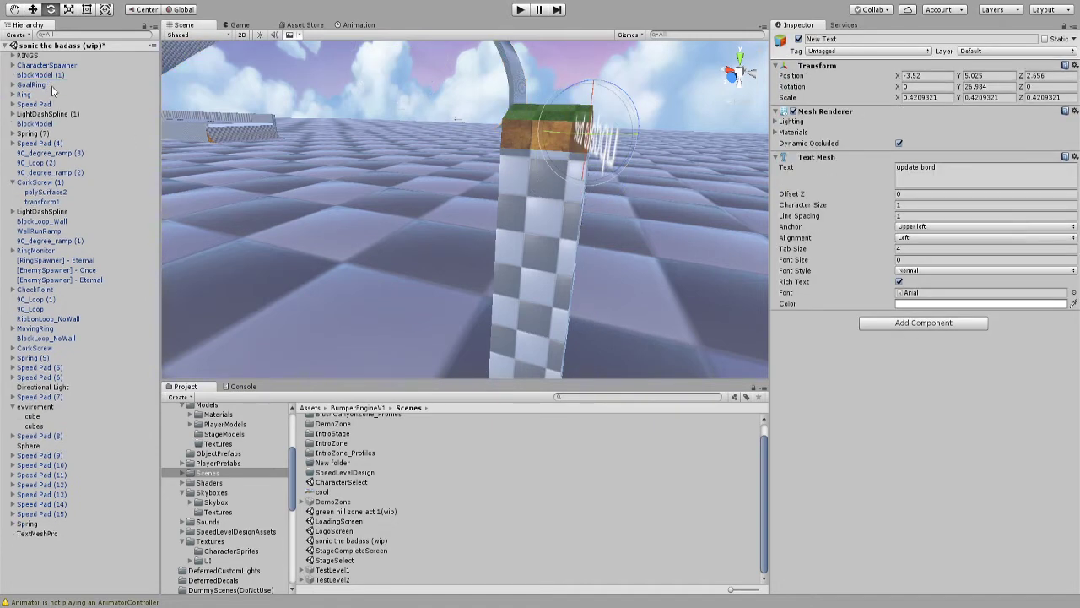
pyautogui.moveTo(371, 143); pyautogui.dragTo(206, 141, button='right')
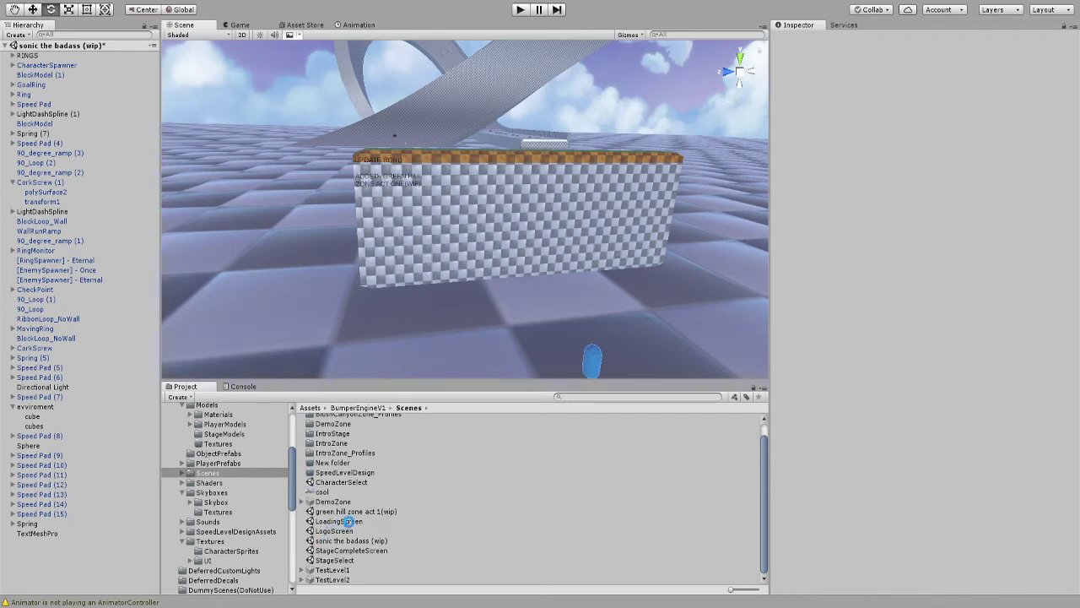
# Open LoadingScreen, then switch to the green hill zone act 1(wip) level scene.
pyautogui.doubleClick(360, 513)
pyautogui.doubleClick(351, 522)
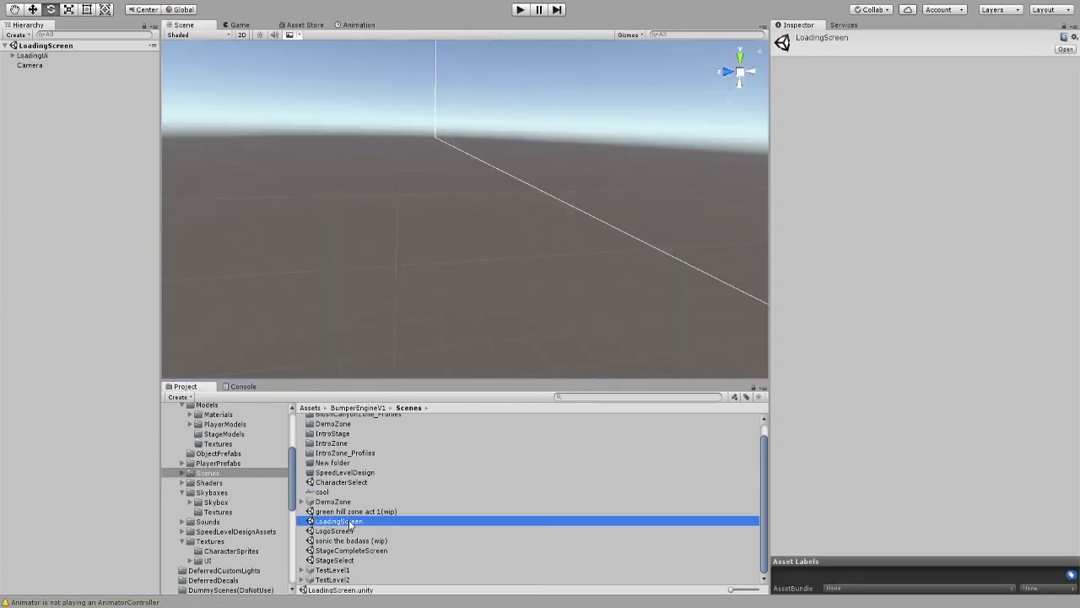
pyautogui.moveTo(590, 338); pyautogui.dragTo(537, 243, button='right')
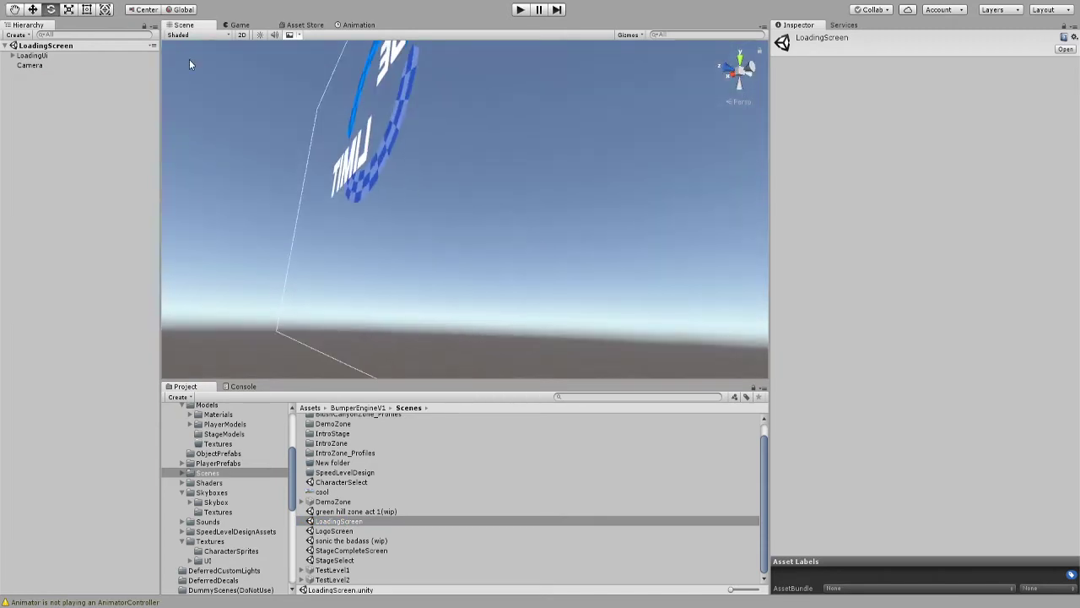
pyautogui.click(343, 515)
pyautogui.doubleClick(345, 513)
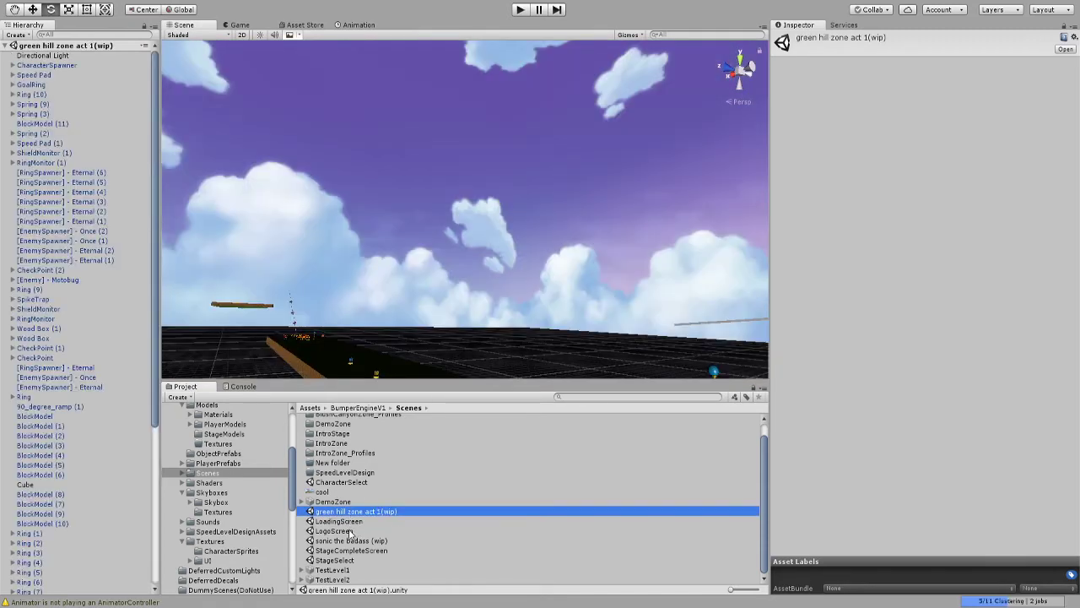
# Toggle scene lighting while viewing the checkered ground at ground level, then open LogoScreen.
pyautogui.click(259, 34)
pyautogui.click(259, 34)
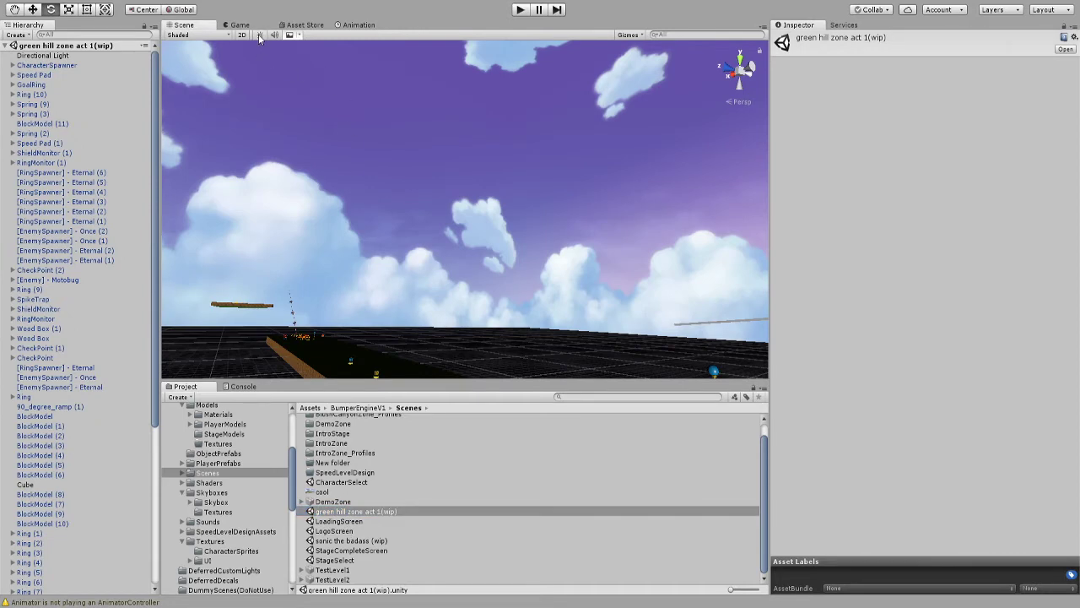
pyautogui.click(259, 35)
pyautogui.moveTo(275, 42)
pyautogui.mouseDown(button='right')
pyautogui.moveTo(320, 101)
pyautogui.moveTo(247, 97)
pyautogui.moveTo(270, 43)
pyautogui.mouseUp(button='right')
pyautogui.click(259, 35)
pyautogui.click(259, 35)
pyautogui.click(259, 34)
pyautogui.click(260, 35)
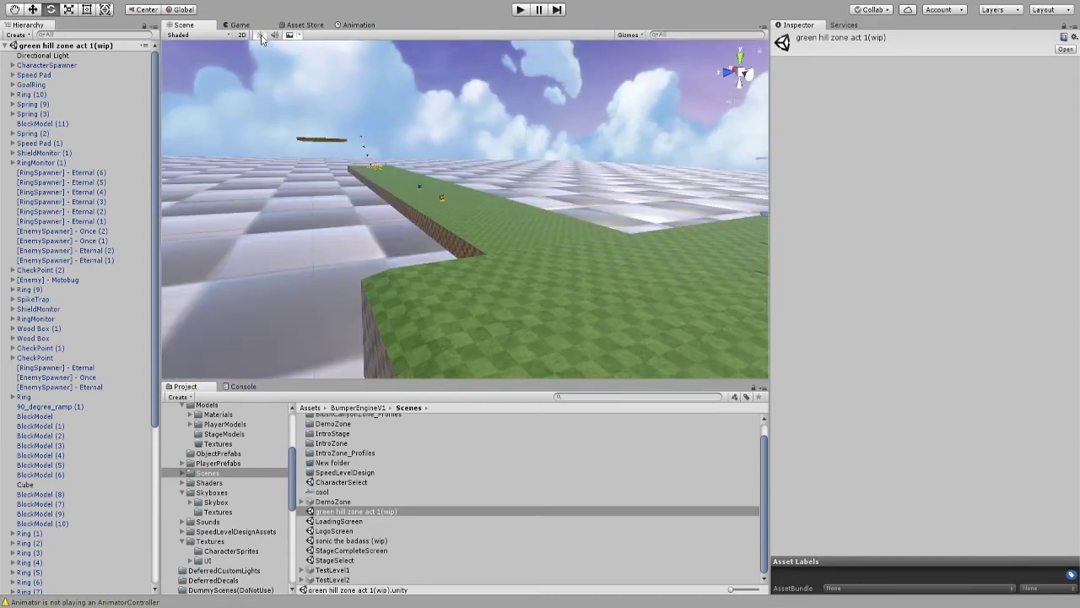
pyautogui.click(260, 34)
pyautogui.moveTo(363, 110)
pyautogui.mouseDown(button='right')
pyautogui.moveTo(430, 89)
pyautogui.moveTo(207, 85)
pyautogui.moveTo(216, 73)
pyautogui.moveTo(178, 269)
pyautogui.moveTo(281, 47)
pyautogui.mouseUp(button='right')
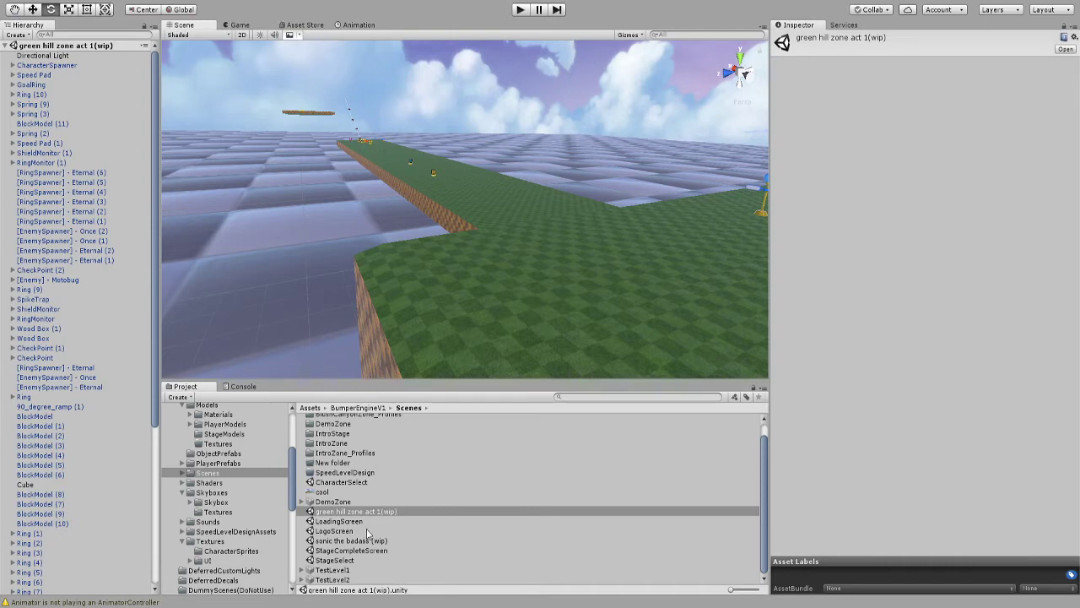
pyautogui.click(341, 521)
pyautogui.doubleClick(344, 531)
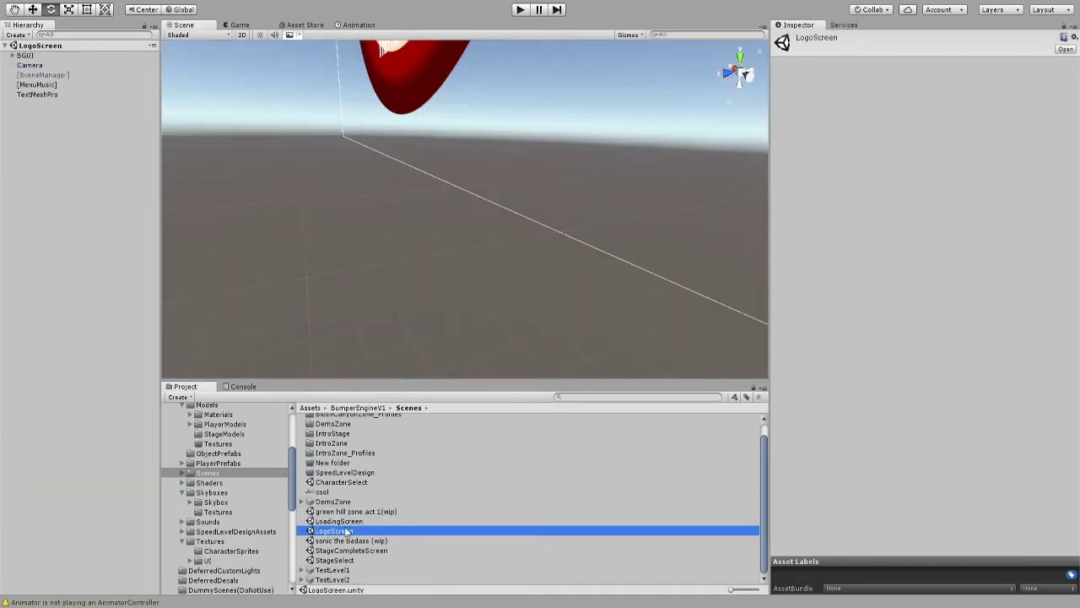
# Pitch up toward the logo, flip between 2D and 3D, and open StageCompleteScreen.
pyautogui.moveTo(459, 122); pyautogui.dragTo(435, 40, button='right')
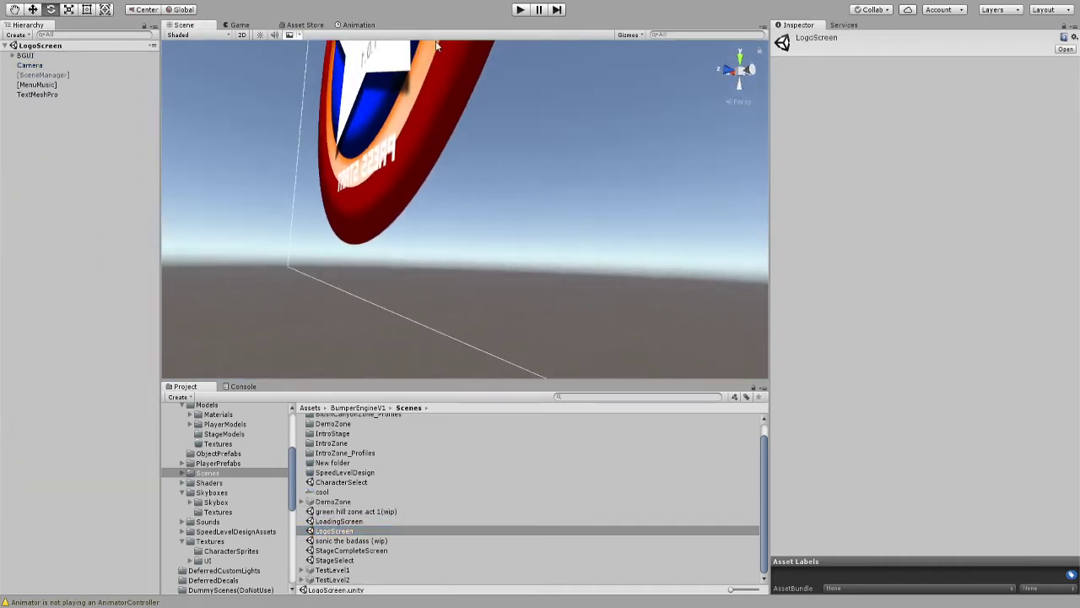
pyautogui.click(241, 35)
pyautogui.click(243, 34)
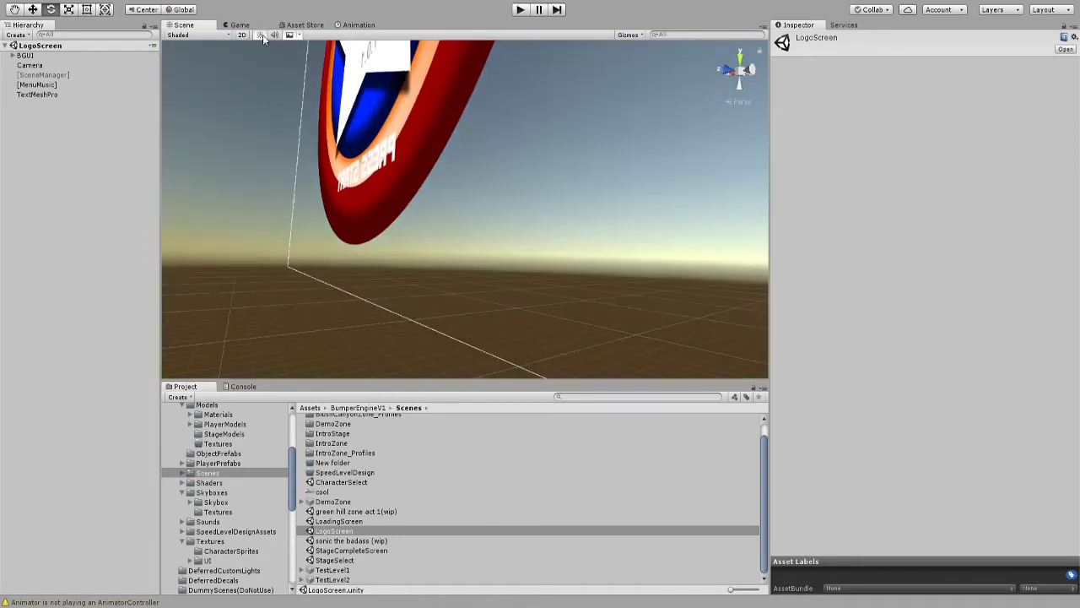
pyautogui.click(260, 35)
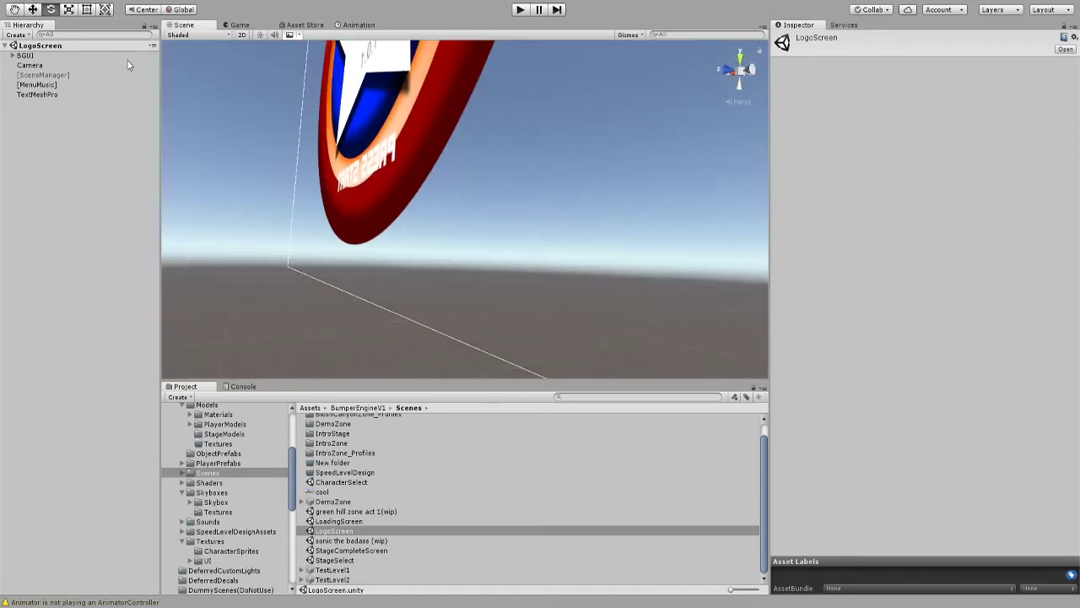
pyautogui.click(336, 552)
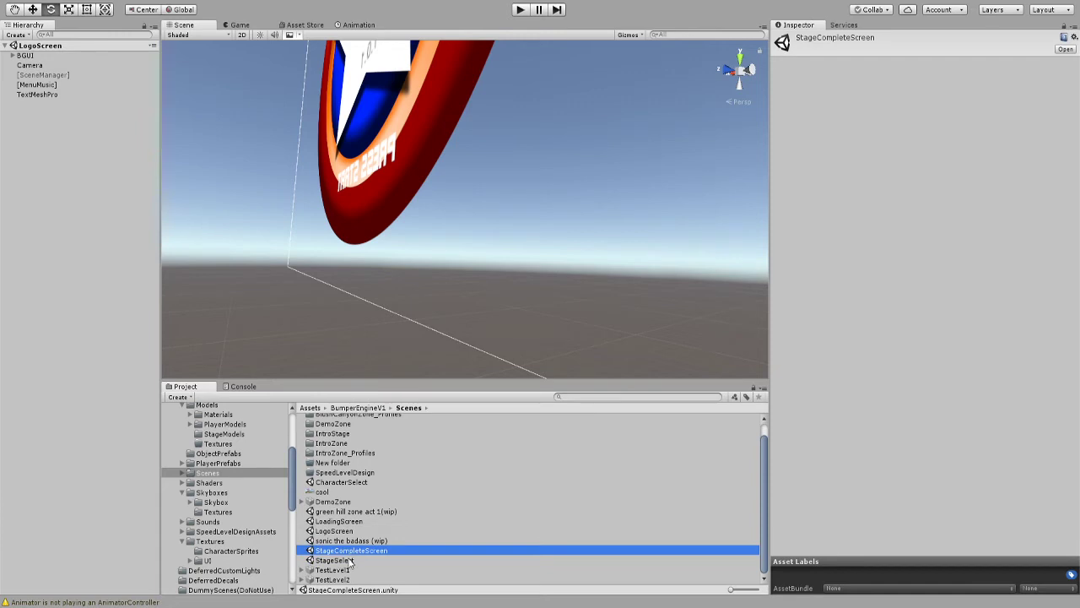
pyautogui.click(348, 561)
pyautogui.doubleClick(350, 550)
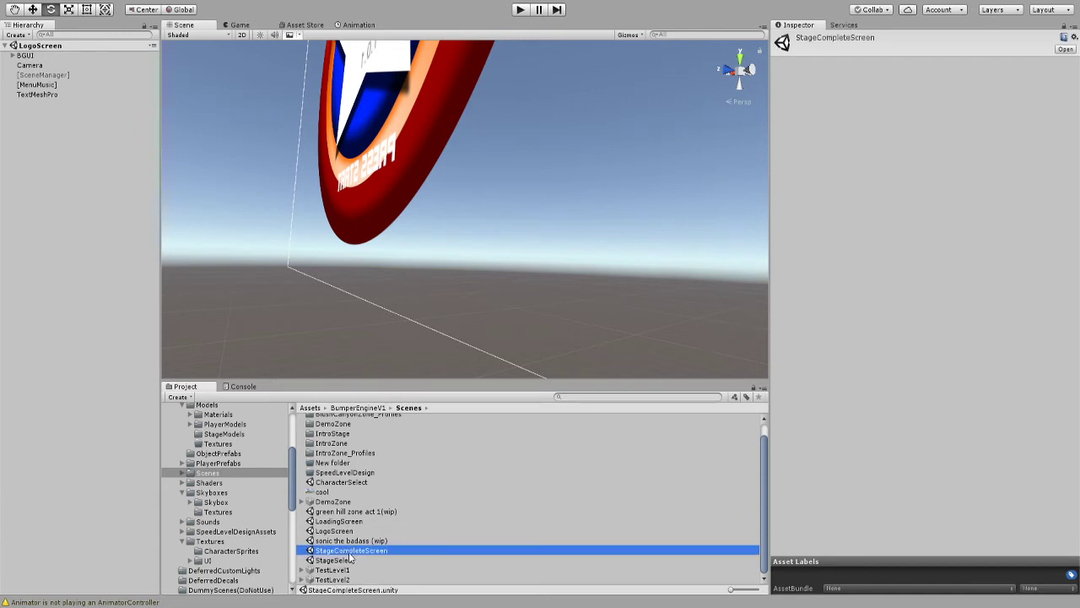
# Open the StageSelect scene and orbit to see its star emblem.
pyautogui.click(260, 35)
pyautogui.click(261, 34)
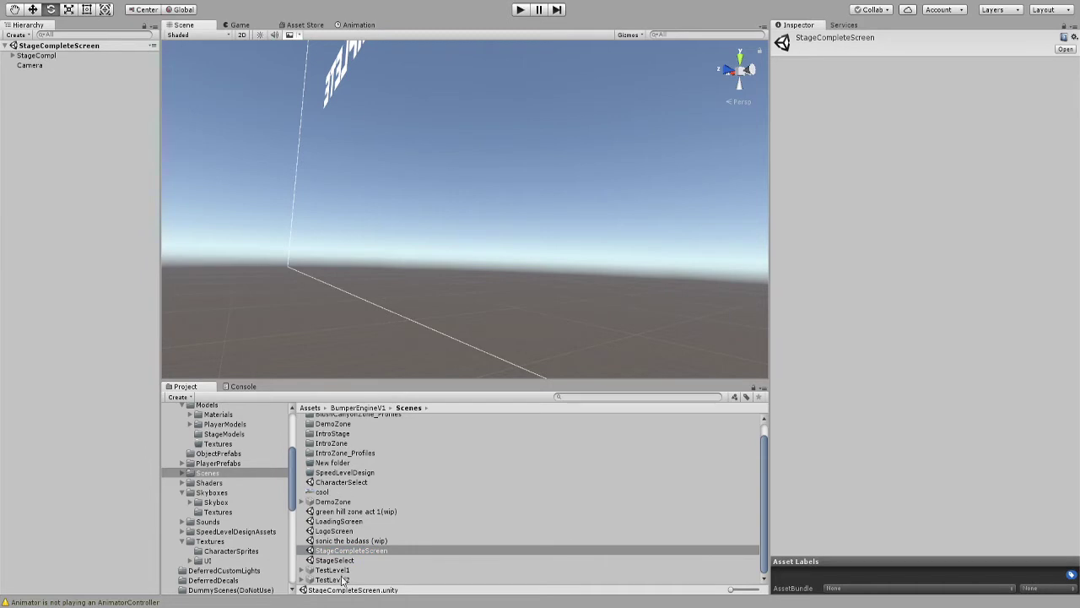
pyautogui.doubleClick(335, 560)
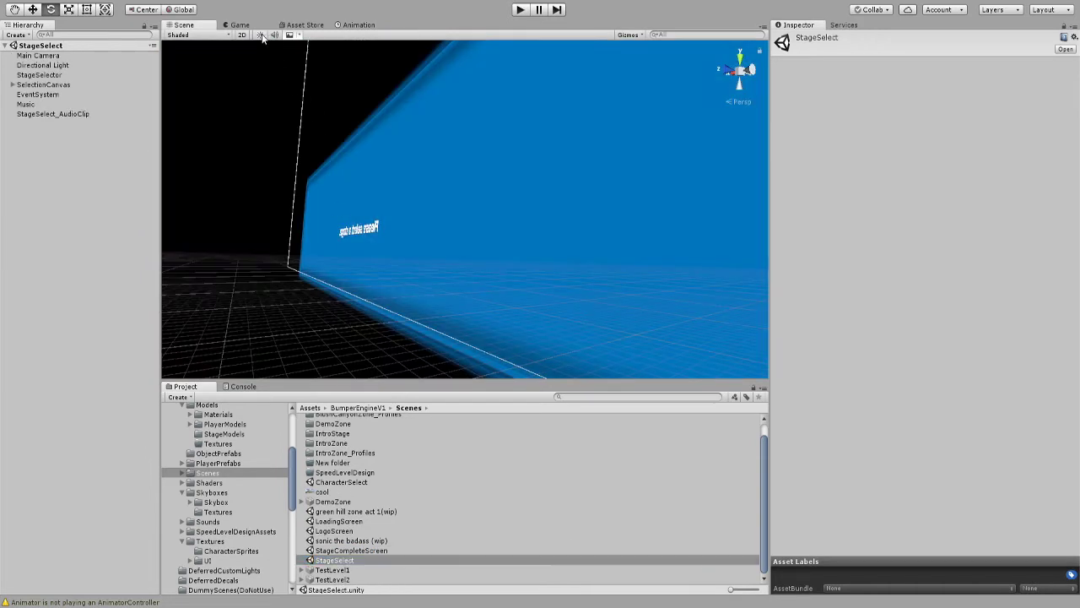
pyautogui.moveTo(266, 75); pyautogui.dragTo(376, 61, button='right')
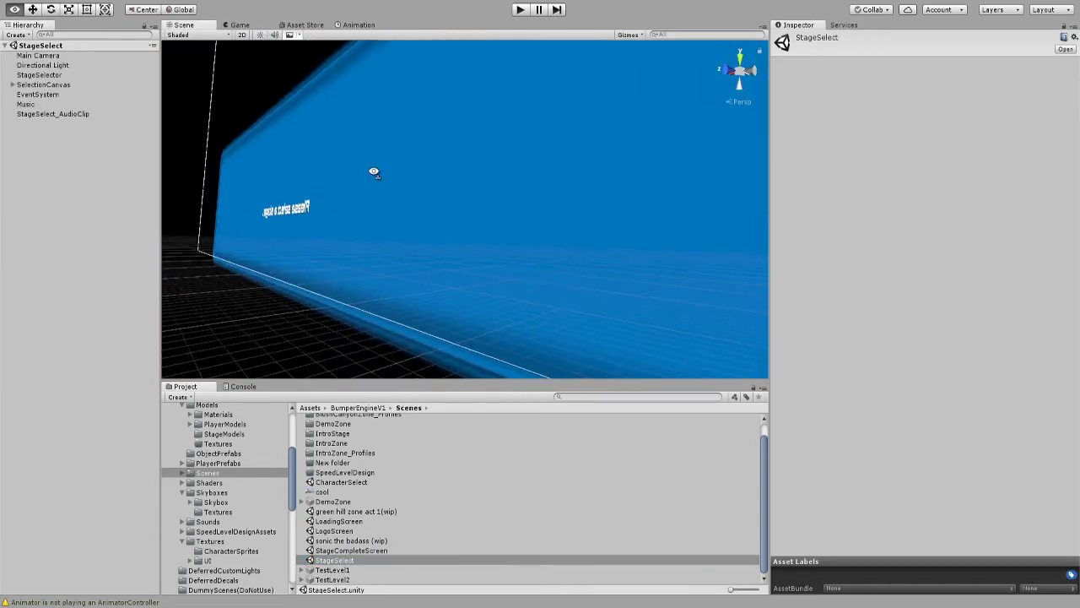
# Browse the scene files and reopen the green hill zone act 1(wip) level.
pyautogui.click(336, 520)
pyautogui.click(336, 531)
pyautogui.click(337, 520)
pyautogui.click(343, 511)
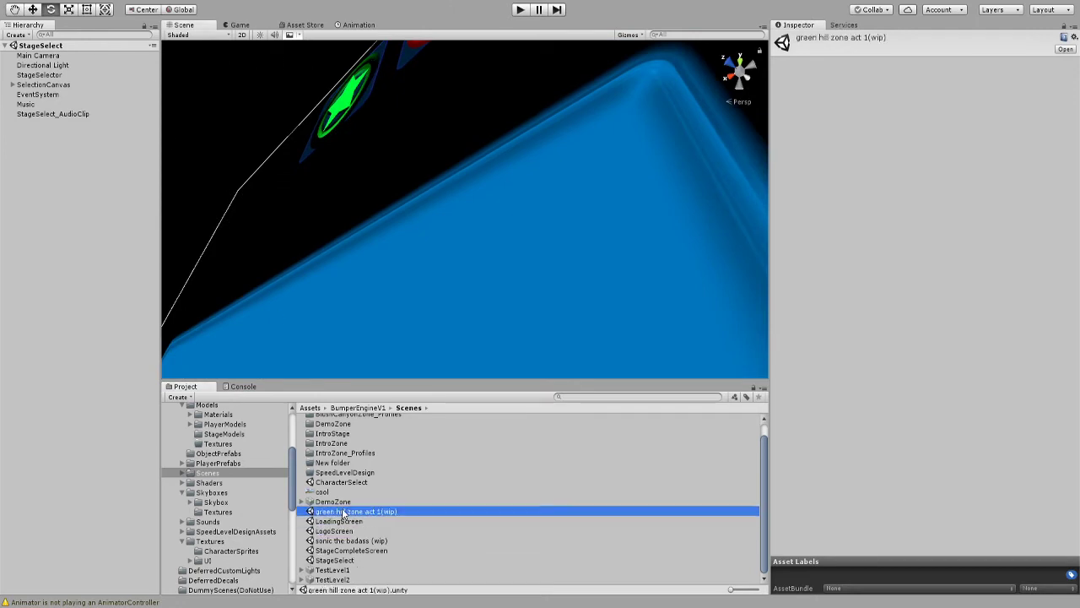
pyautogui.doubleClick(343, 511)
pyautogui.doubleClick(345, 531)
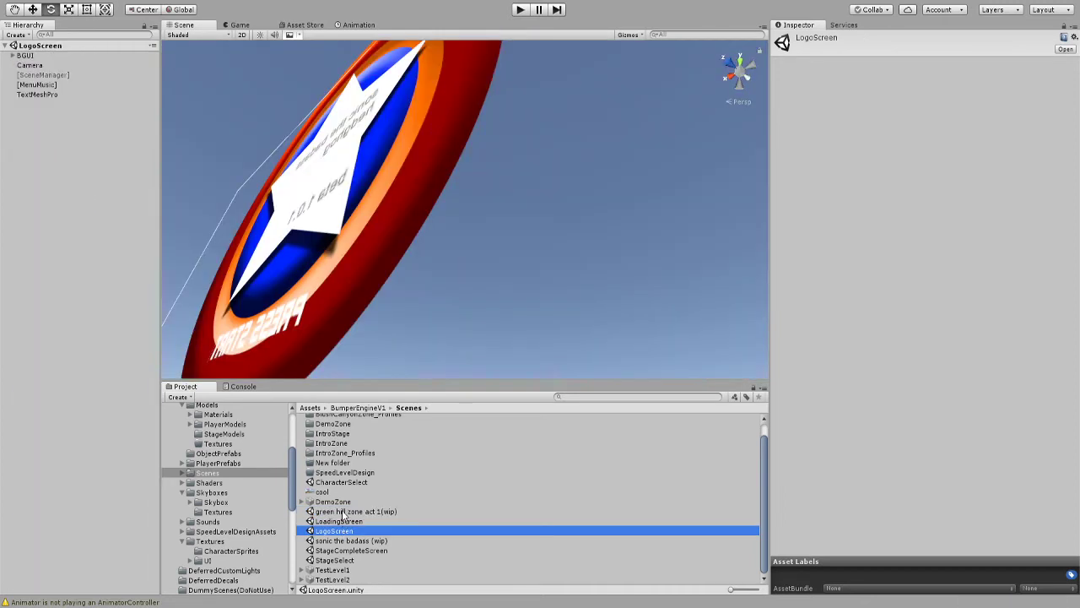
pyautogui.click(344, 512)
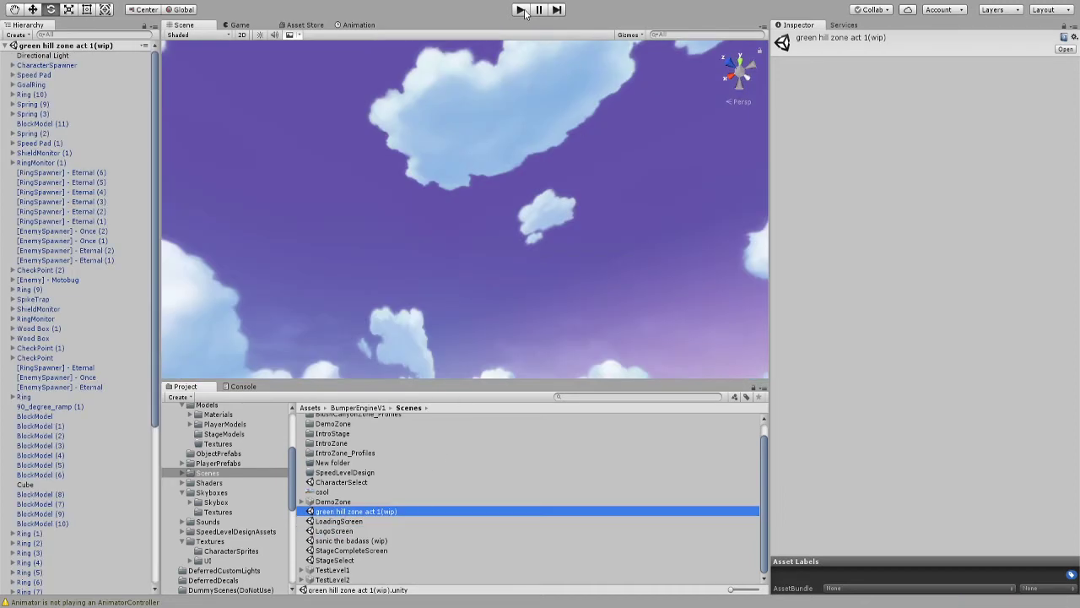
# Start a play-test, inspect the FadeOut image, then stop and reset the view to 3D.
pyautogui.click(520, 9)
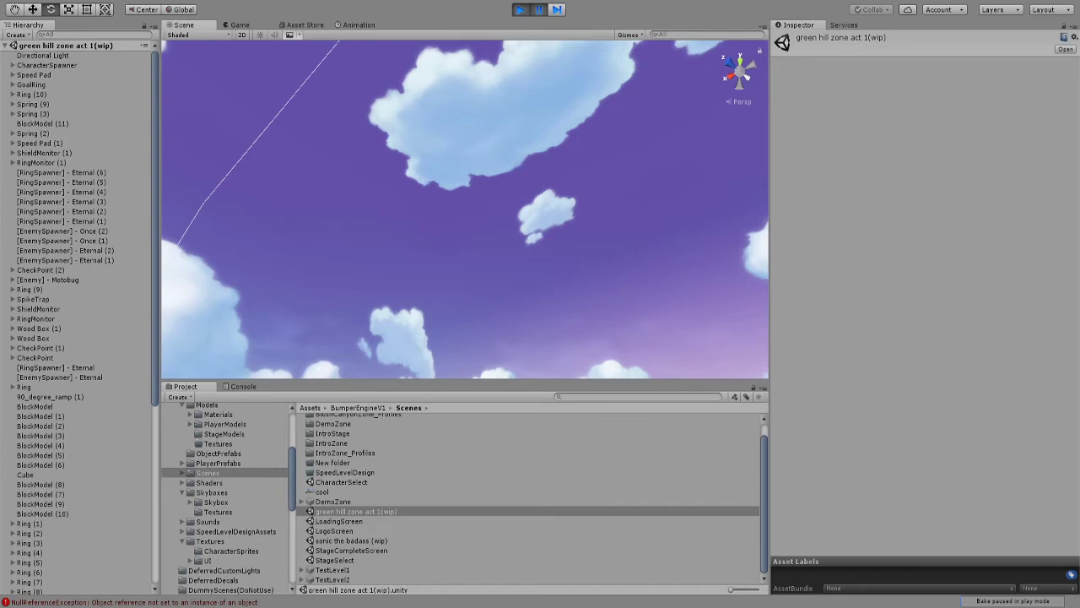
pyautogui.click(463, 275)
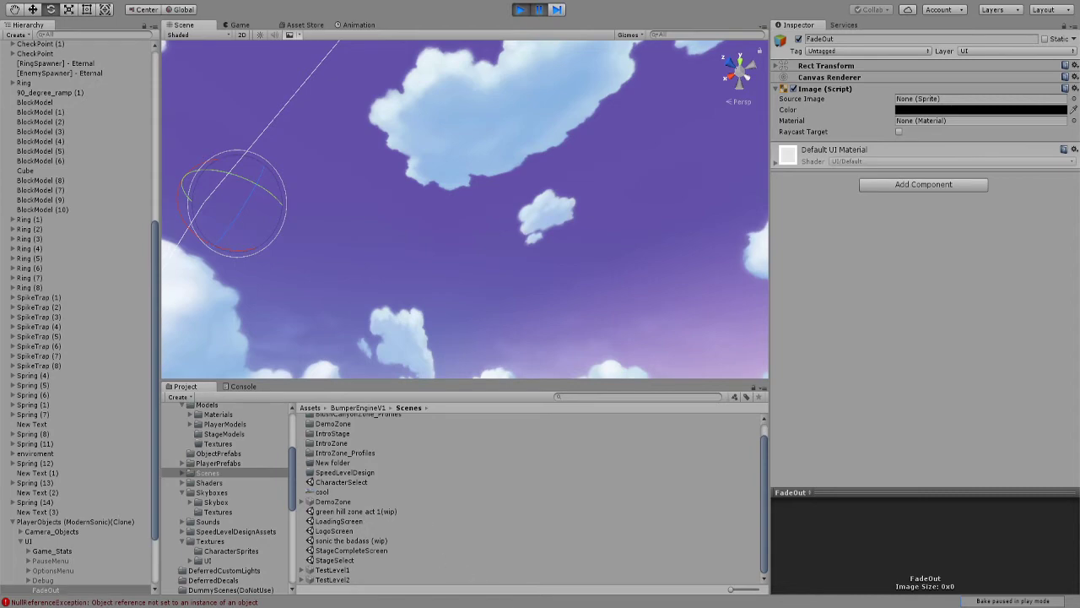
pyautogui.click(527, 11)
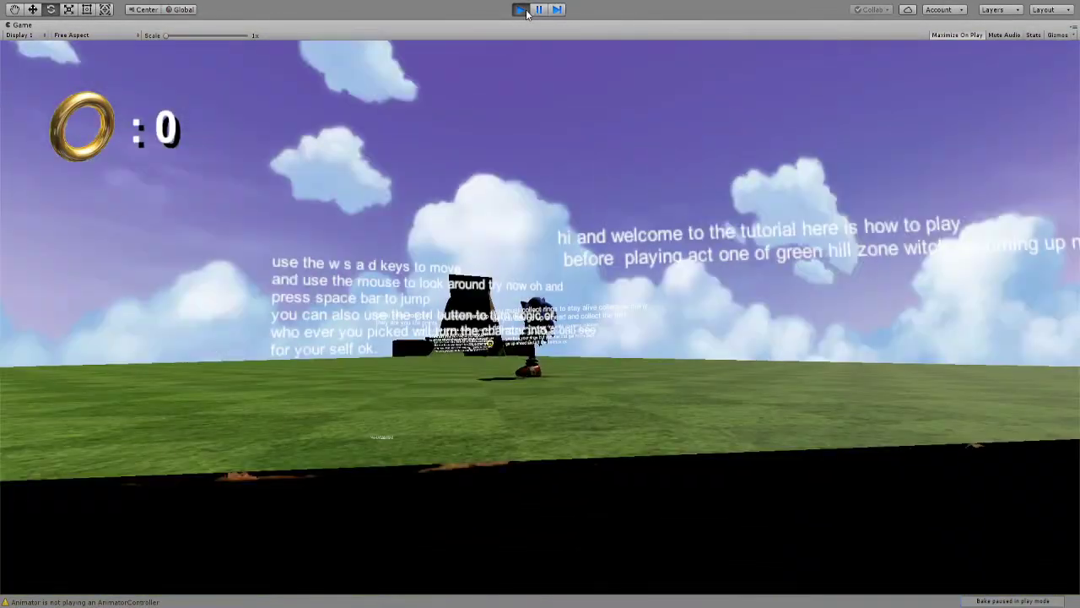
pyautogui.click(520, 10)
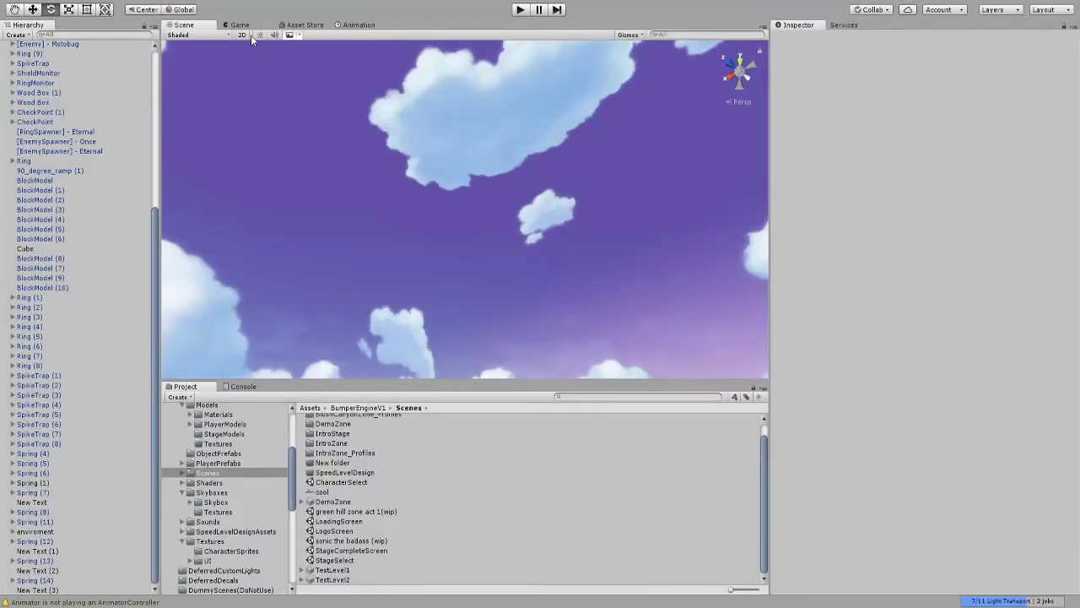
pyautogui.click(244, 35)
pyautogui.press('e')
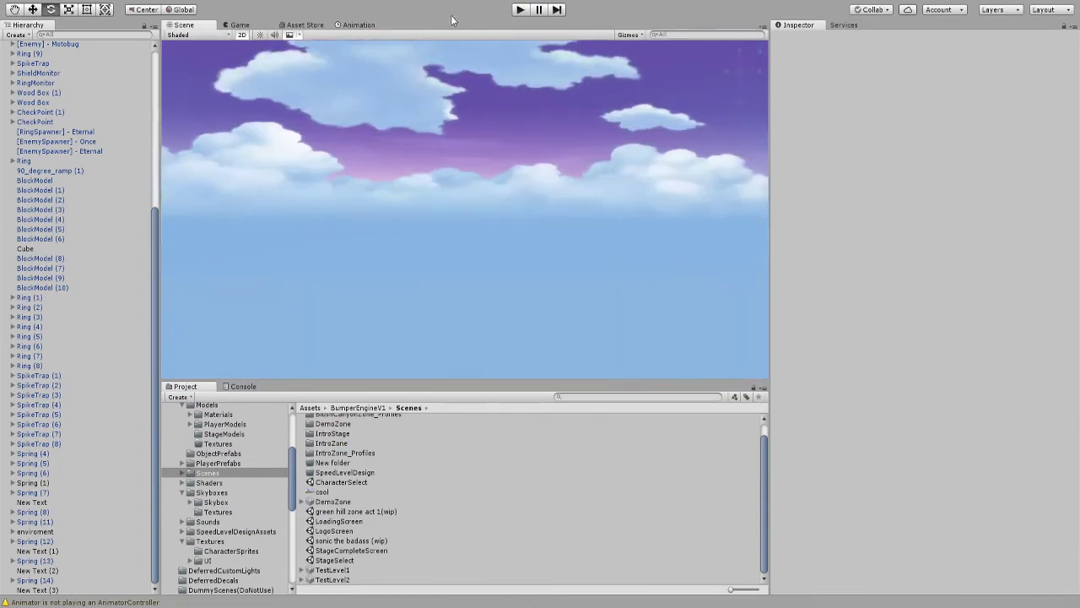
pyautogui.click(257, 36)
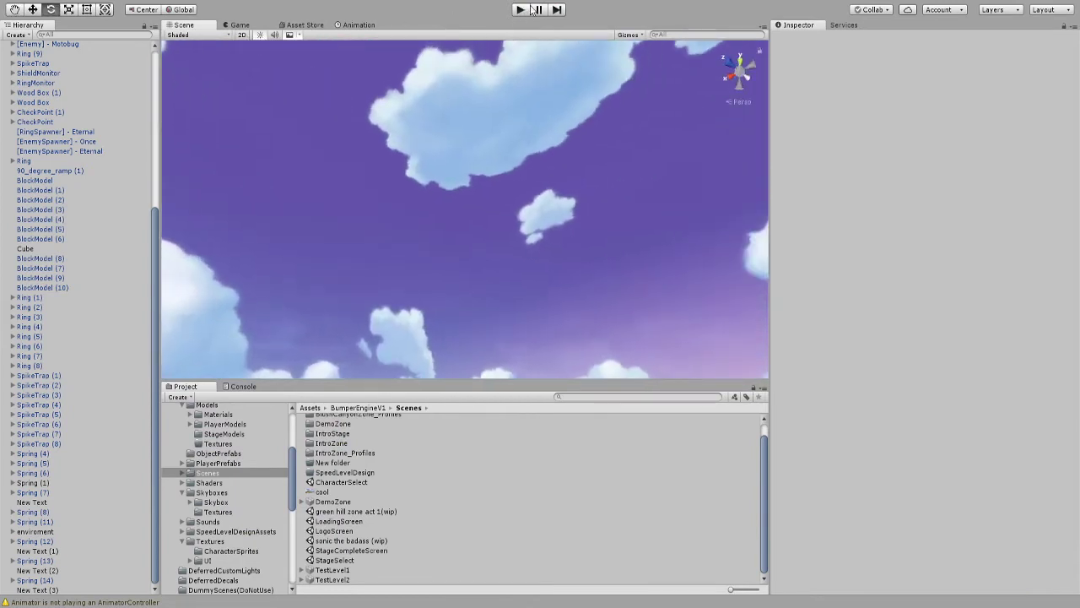
# Play the level again, pause and resume, and run Sonic forward past the tutorial text.
pyautogui.click(522, 11)
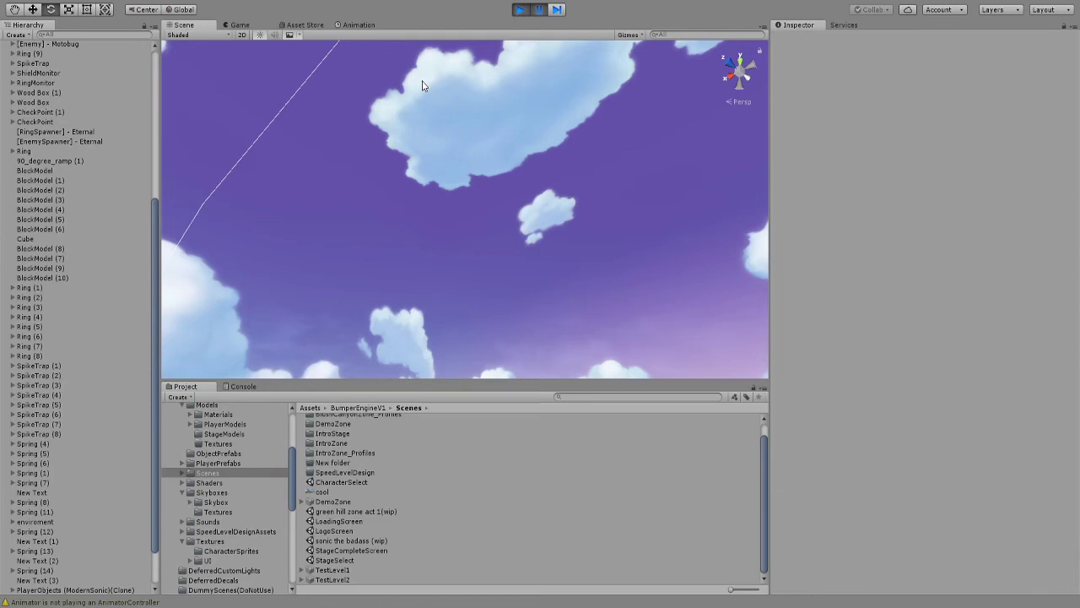
pyautogui.click(547, 10)
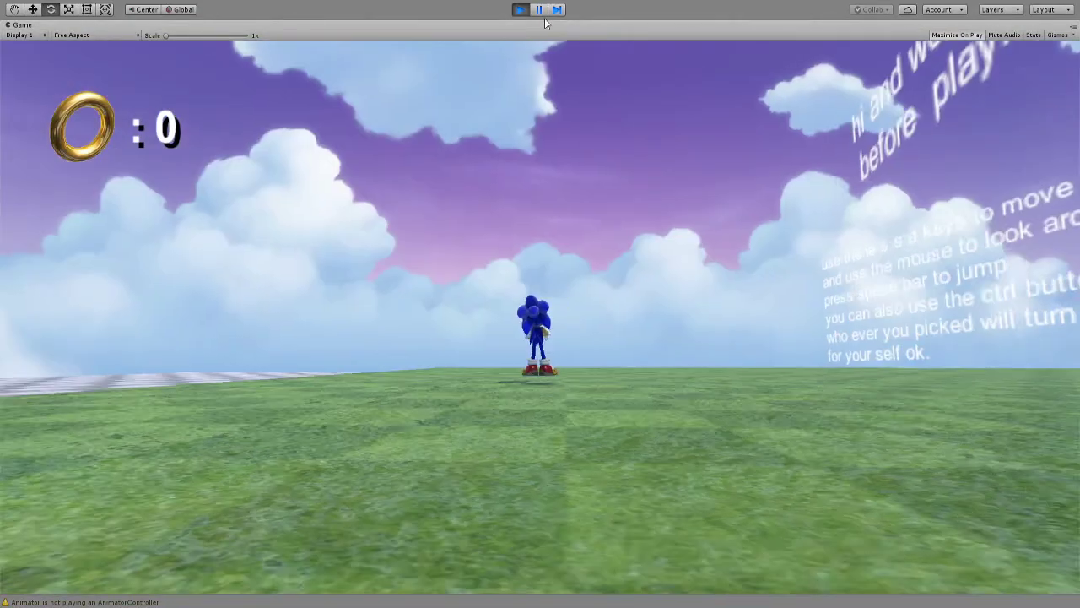
pyautogui.click(539, 9)
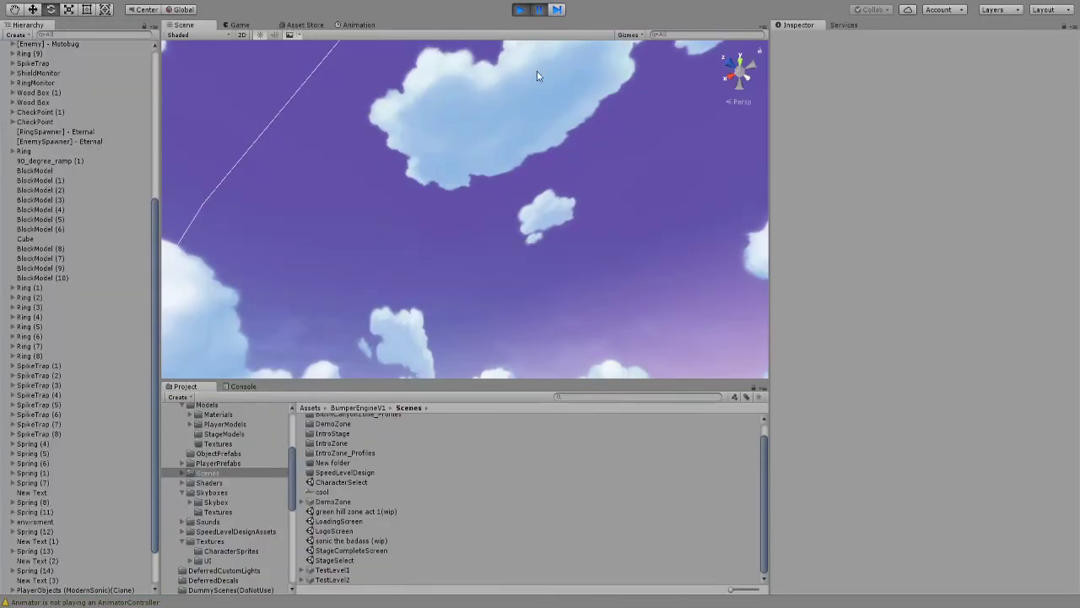
pyautogui.click(540, 10)
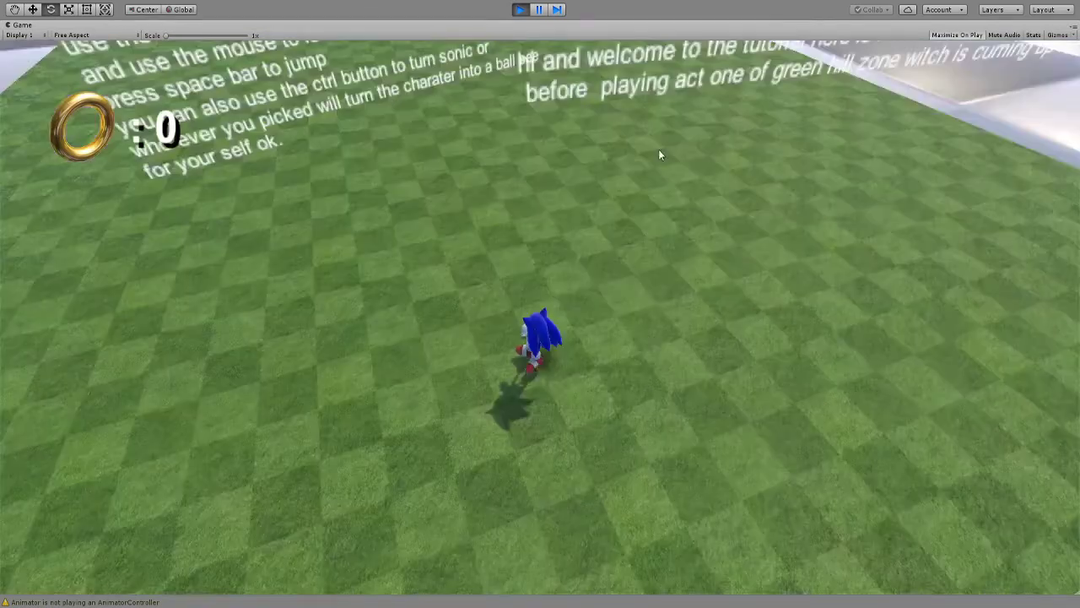
pyautogui.press('w')
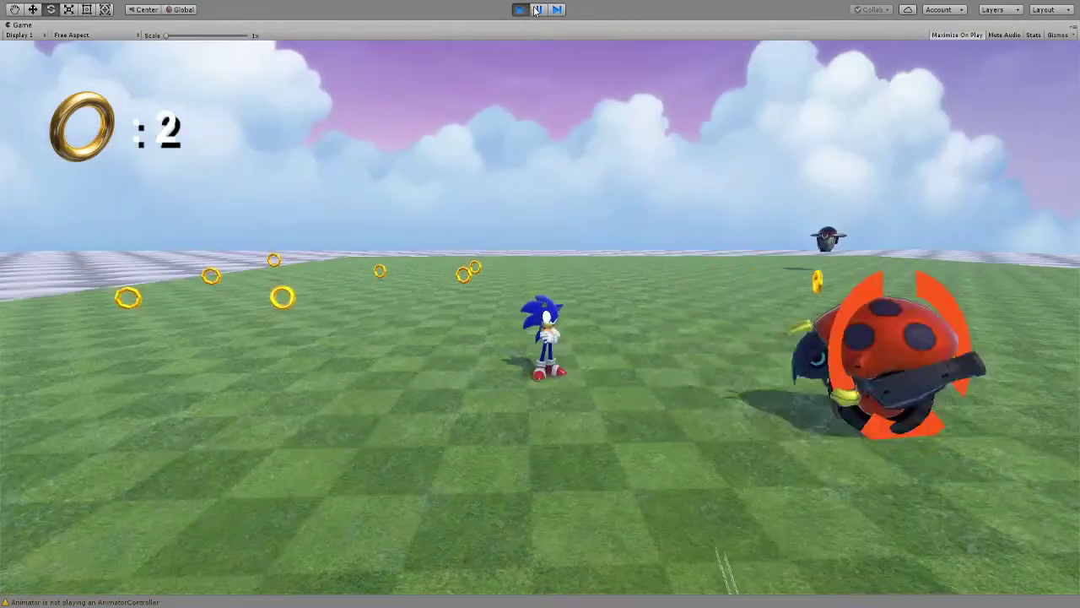
# Pause the play test, tilt the scene view down to the horizon, then resume.
pyautogui.click(538, 9)
pyautogui.moveTo(544, 119); pyautogui.dragTo(557, 200, button='right')
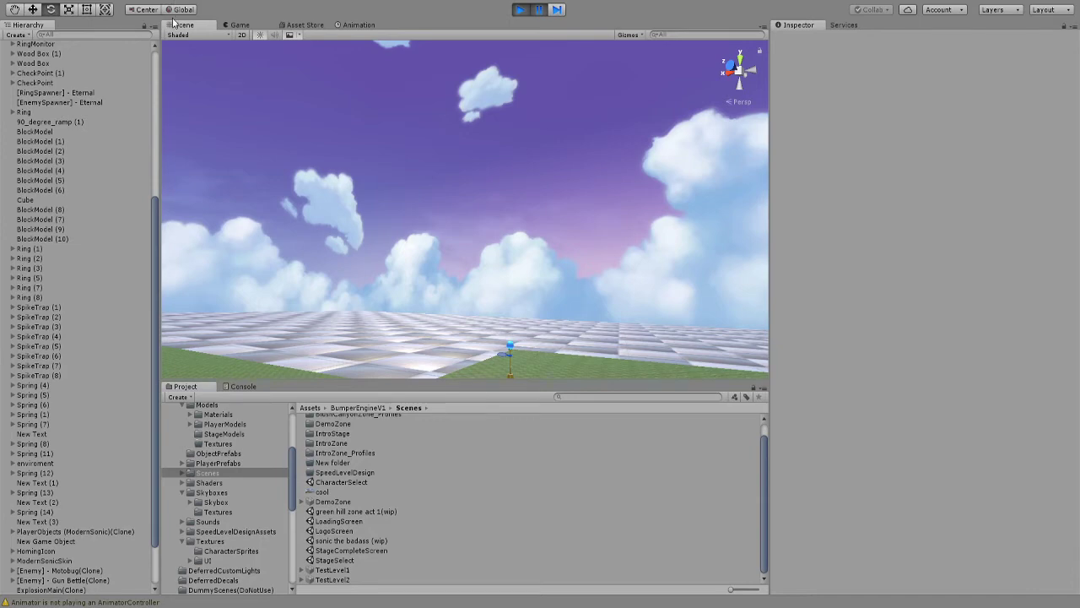
pyautogui.click(536, 9)
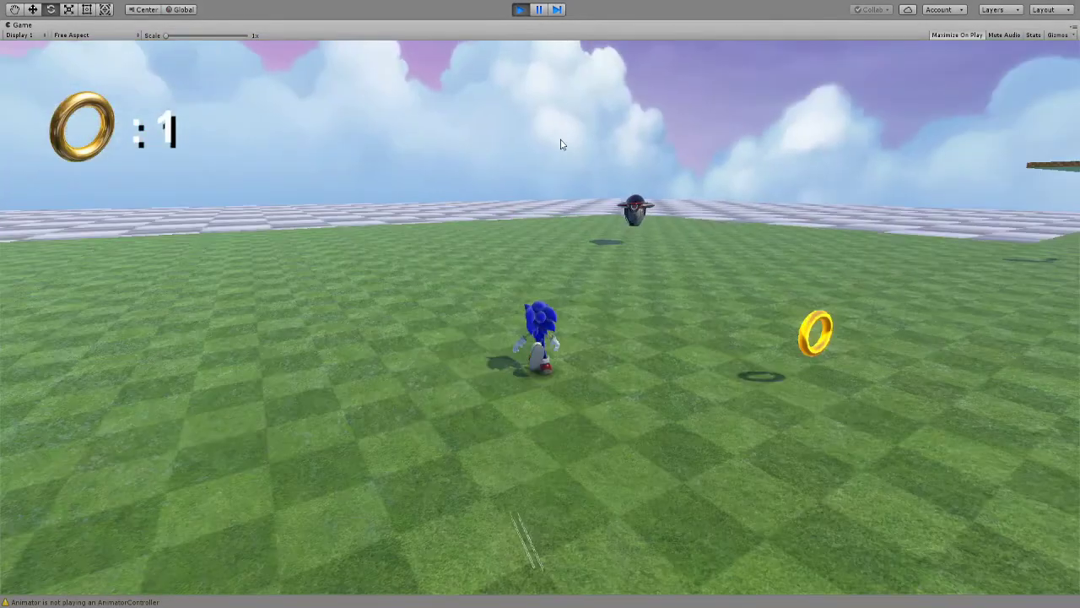
# Run Sonic to grab a ring and spin into enemies, then pause the test again.
pyautogui.press('space')
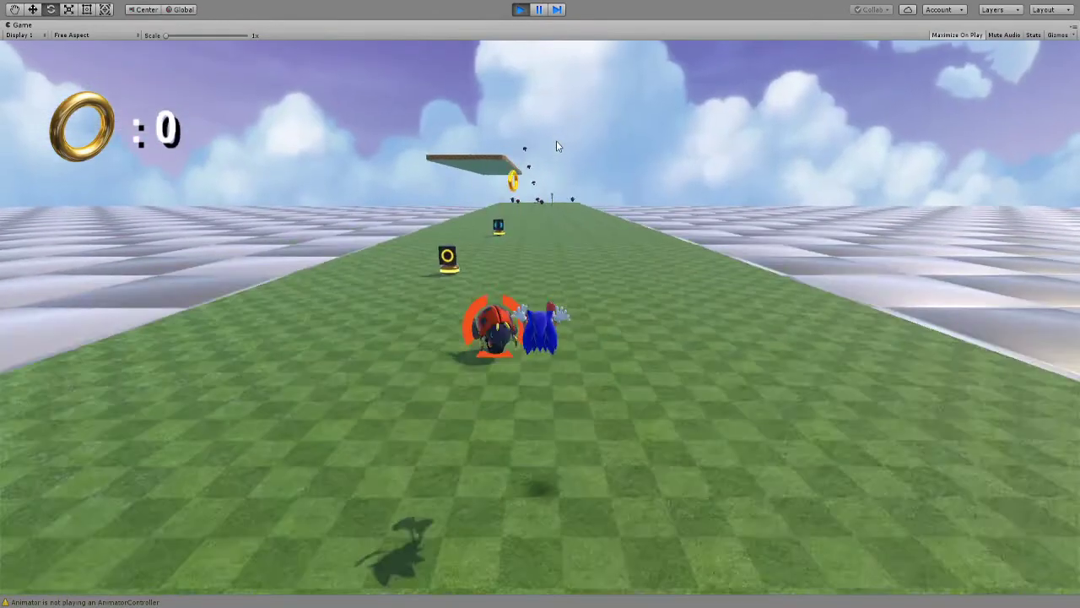
pyautogui.press('space')
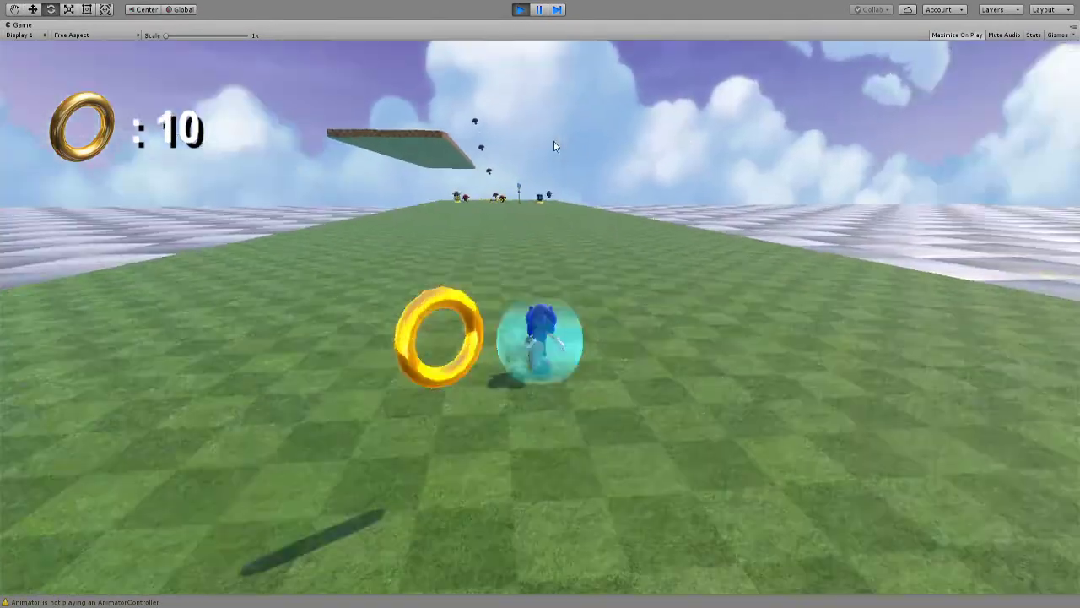
pyautogui.press('space')
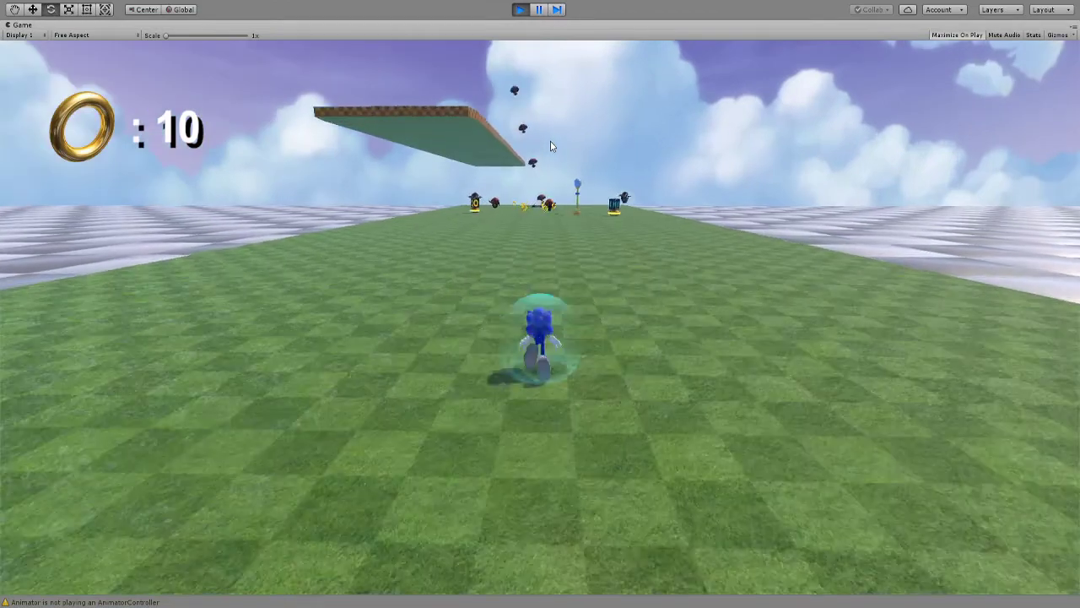
pyautogui.press('space')
pyautogui.press('space')
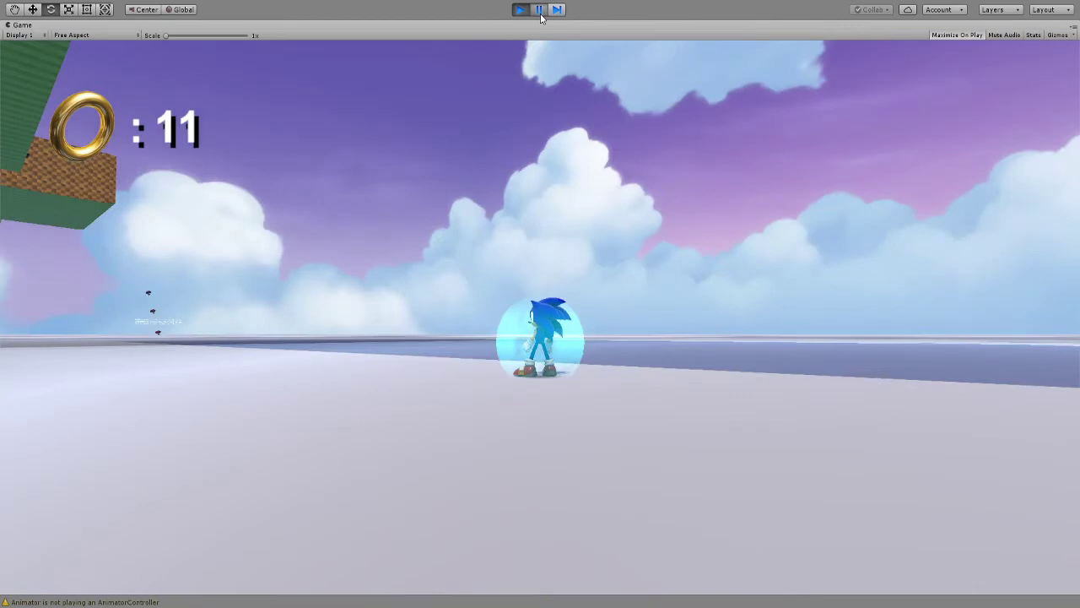
pyautogui.click(540, 11)
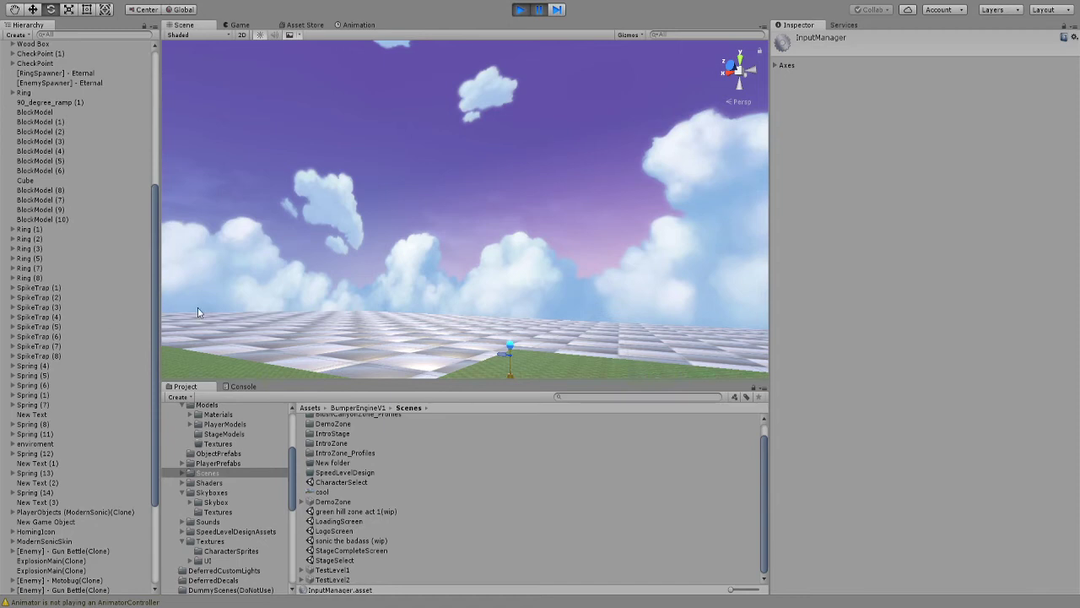
# Inspect the player's UI FadeOut object and the Console's Animator warnings, then resume play.
pyautogui.click(288, 154)
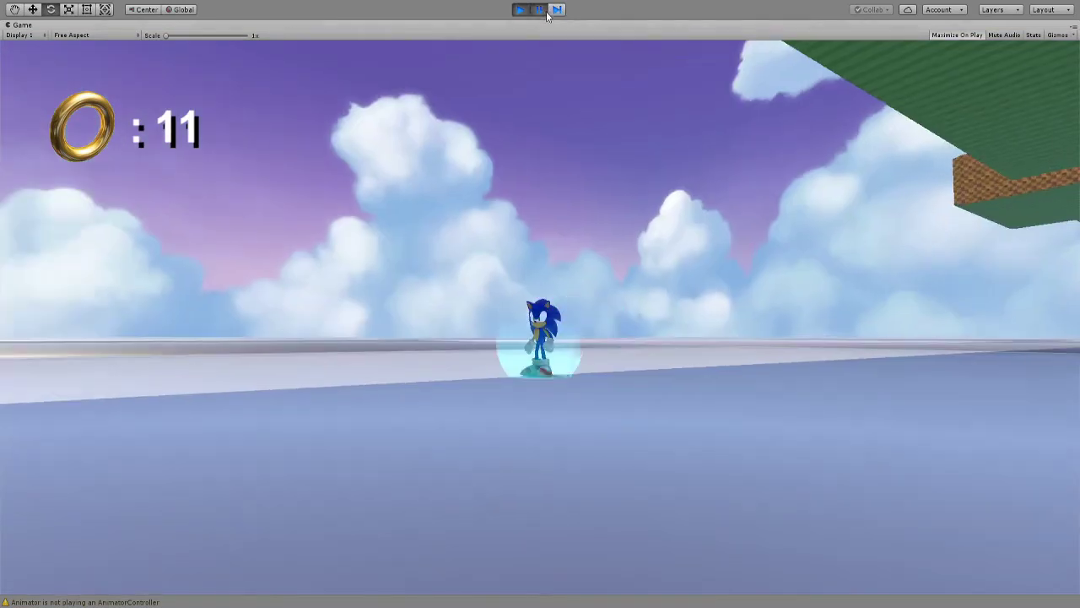
pyautogui.click(539, 9)
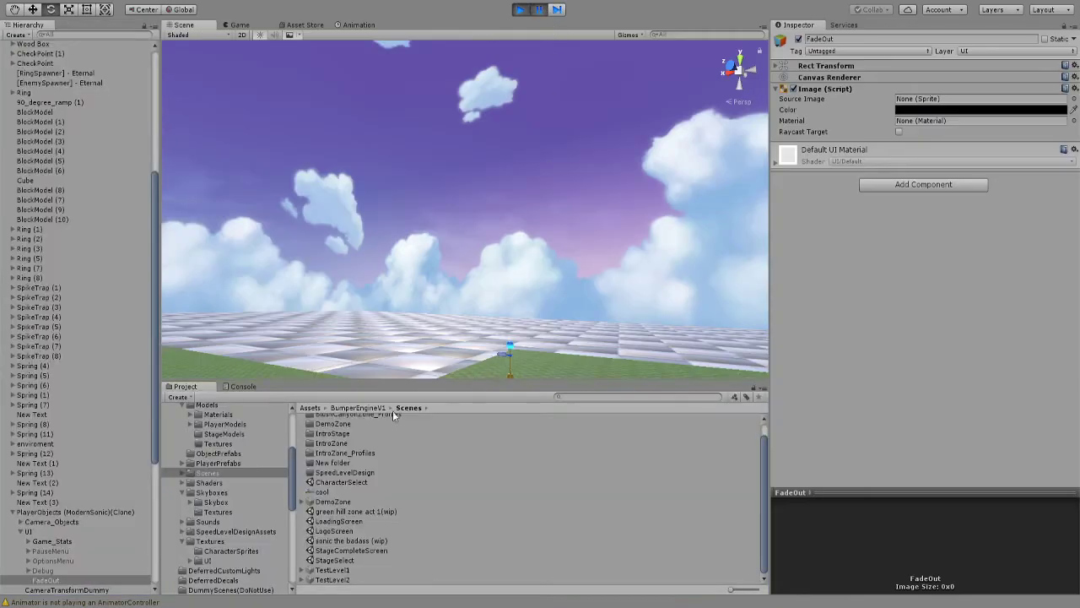
pyautogui.click(127, 602)
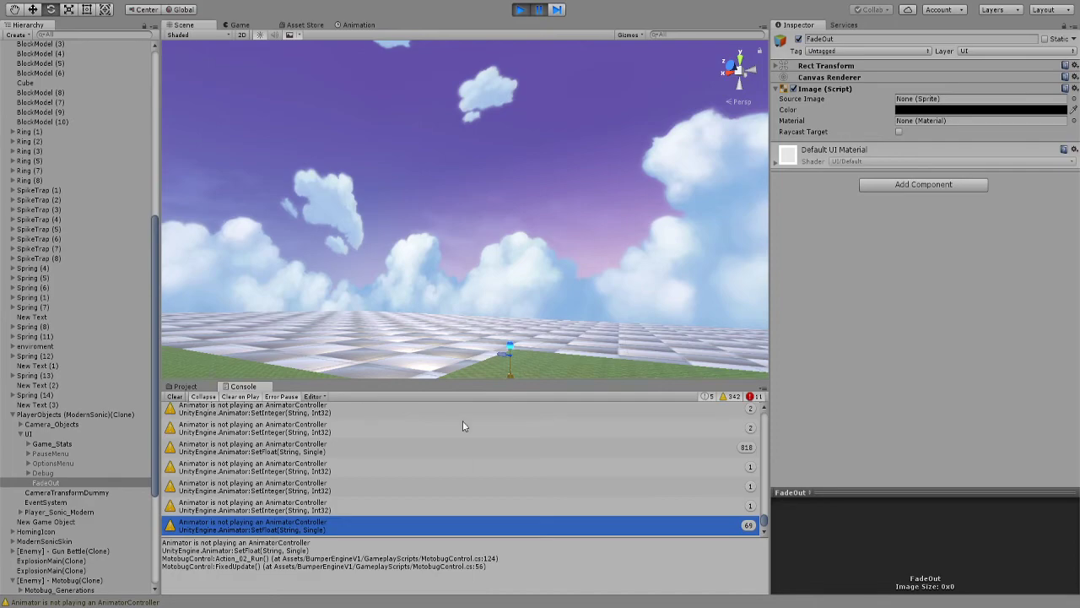
pyautogui.click(545, 14)
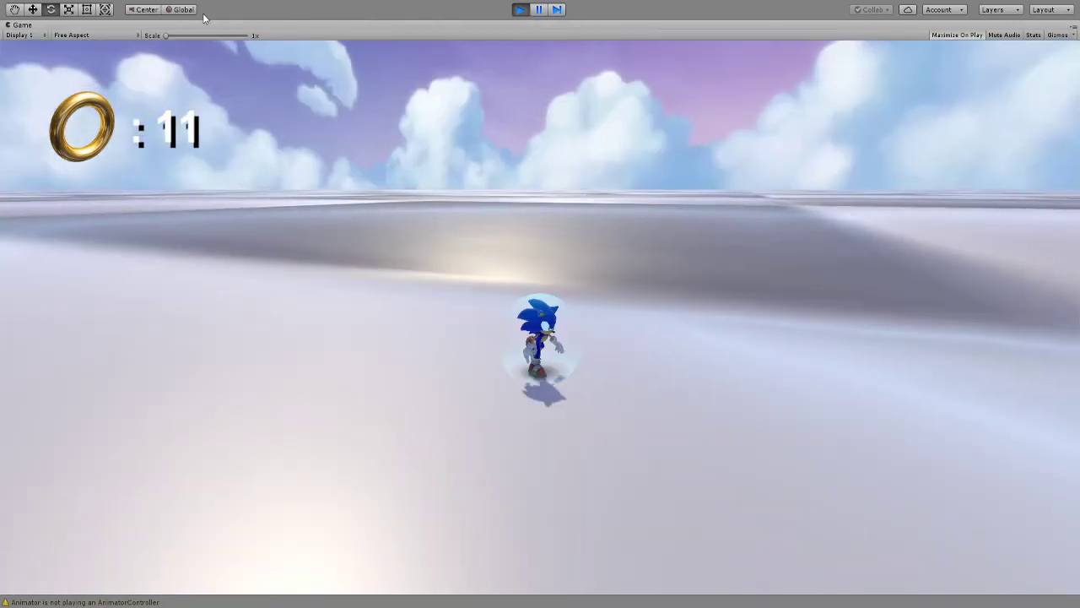
# Set the Game view to Free Aspect and run Sonic through green hill to the title screen.
pyautogui.click(540, 10)
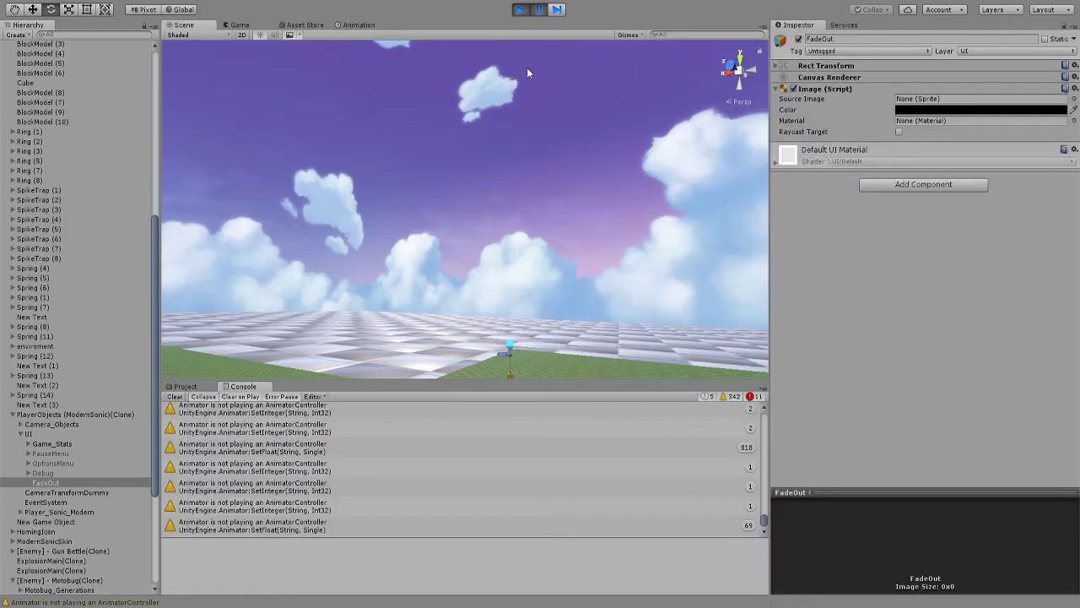
pyautogui.click(540, 11)
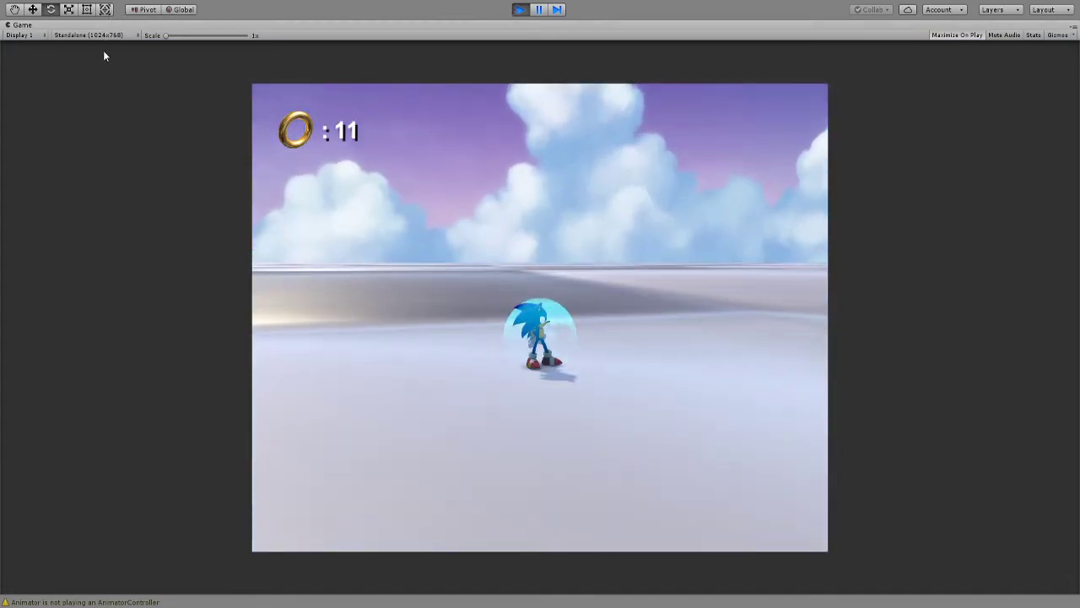
pyautogui.click(81, 48)
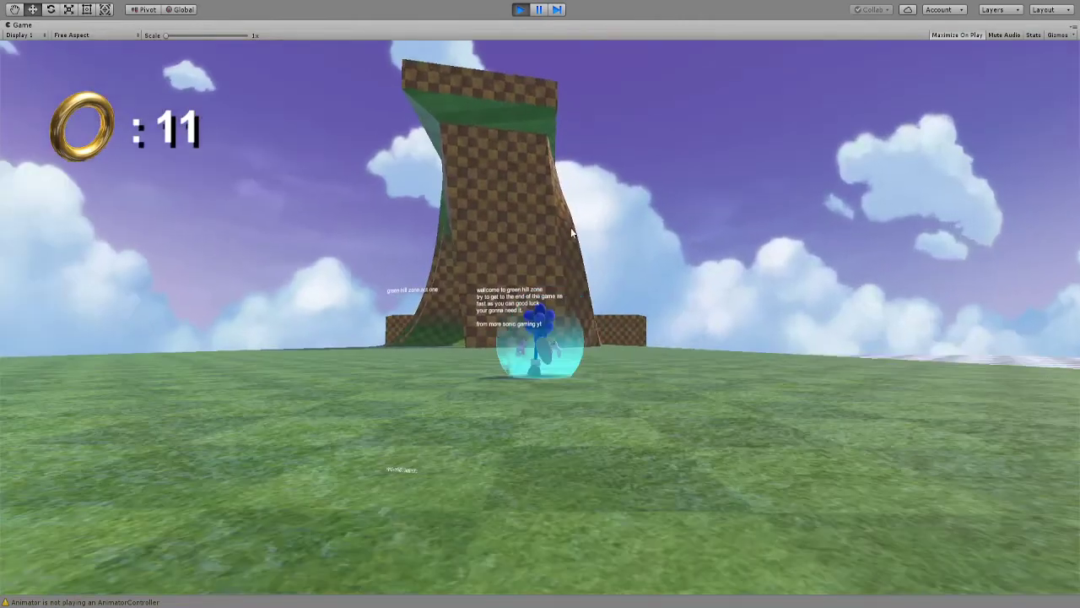
pyautogui.press('w')
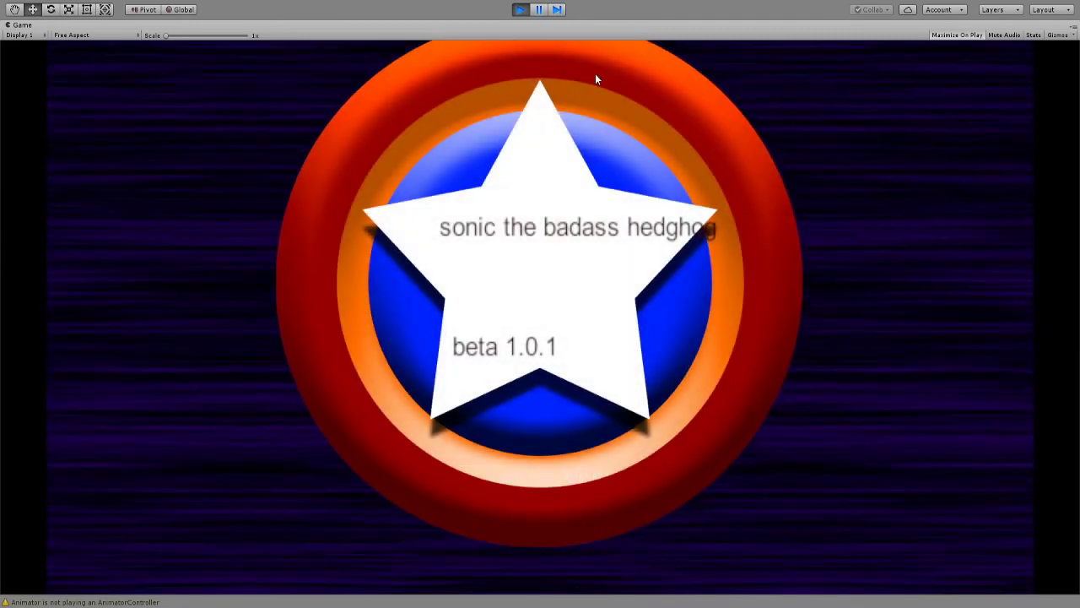
# Leave the title screen, check Metal Sonic's stats, and confirm Sonic the Hedgehog as the character.
pyautogui.press('Return')
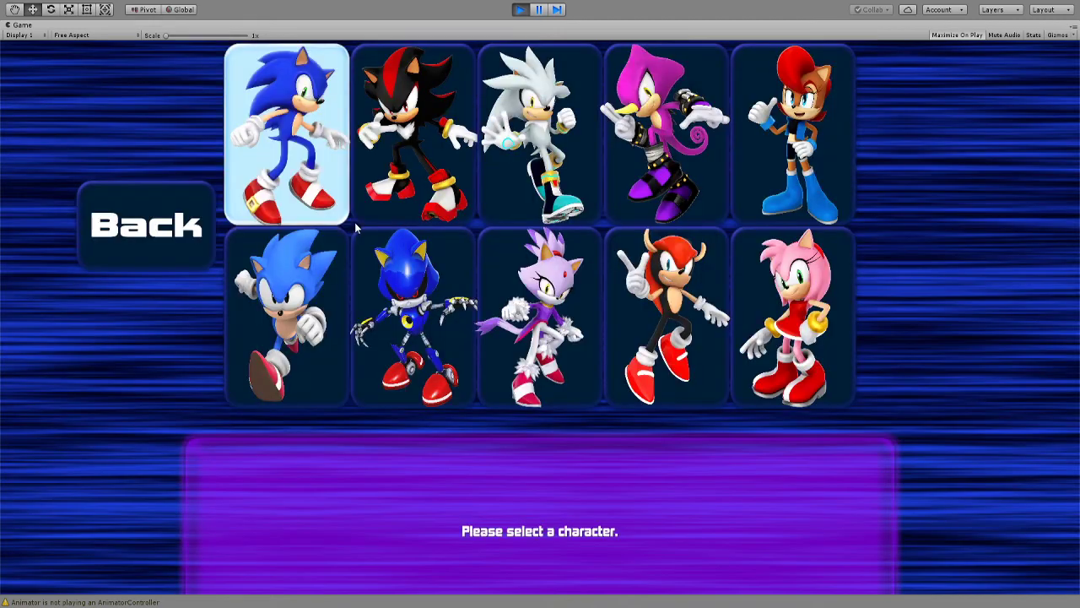
pyautogui.click(413, 316)
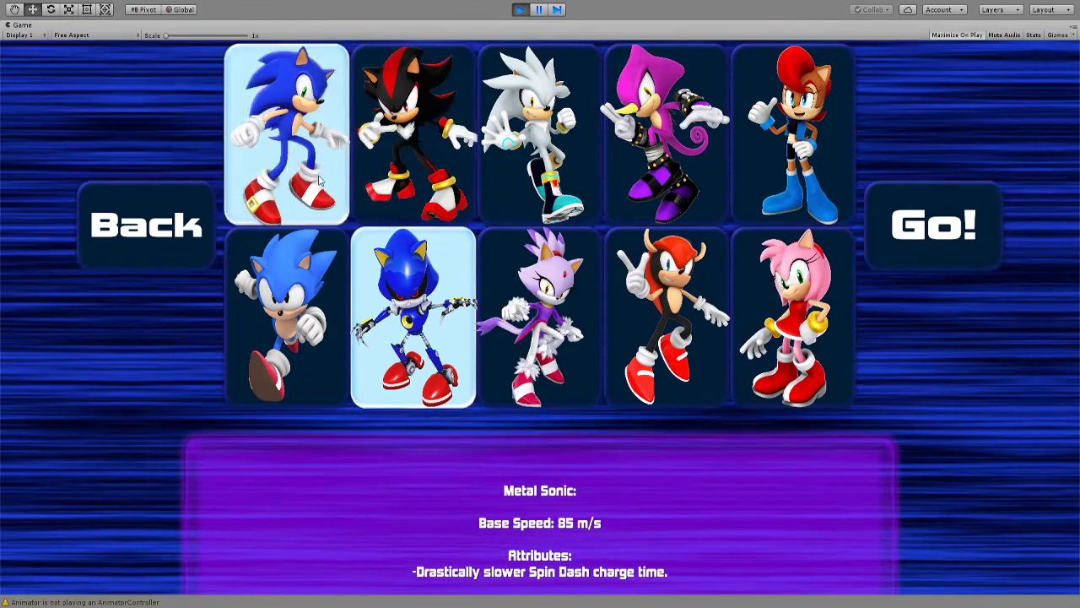
pyautogui.click(316, 179)
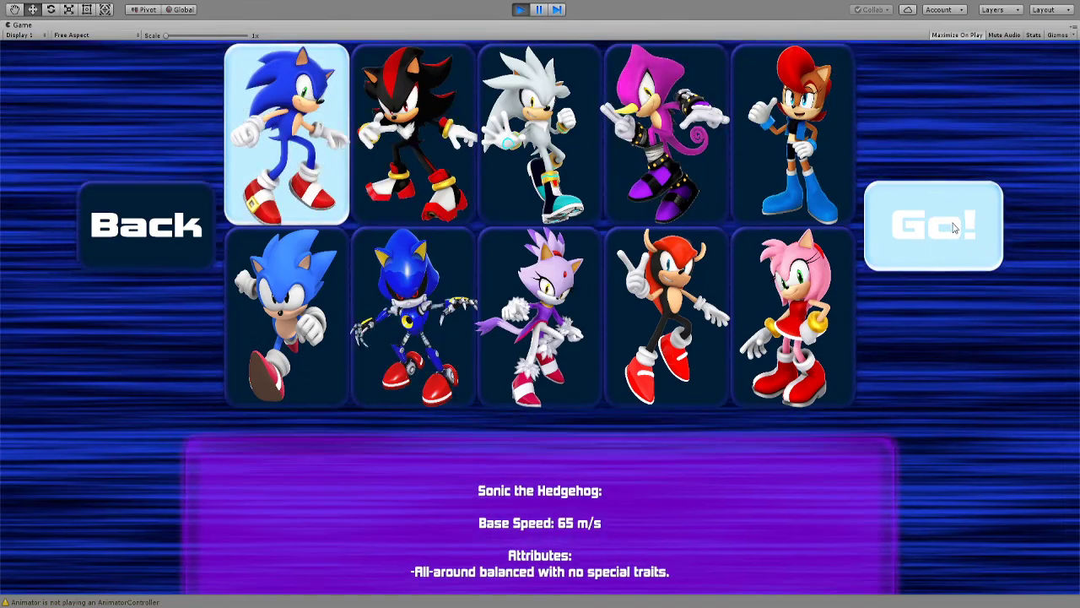
pyautogui.click(953, 228)
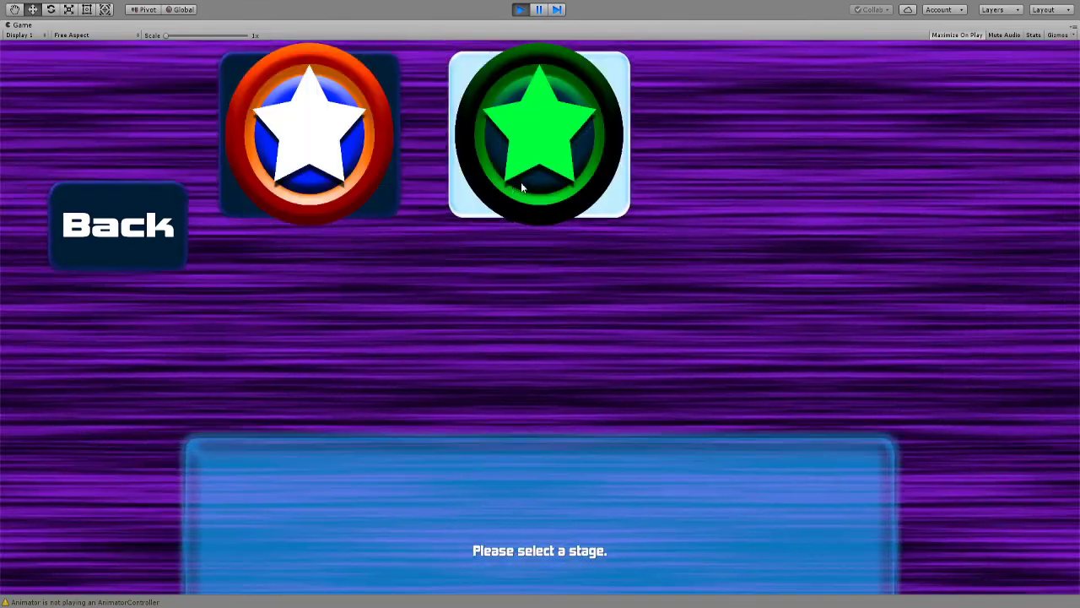
# Choose stage 1 on the stage select screen and start loading it.
pyautogui.click(523, 181)
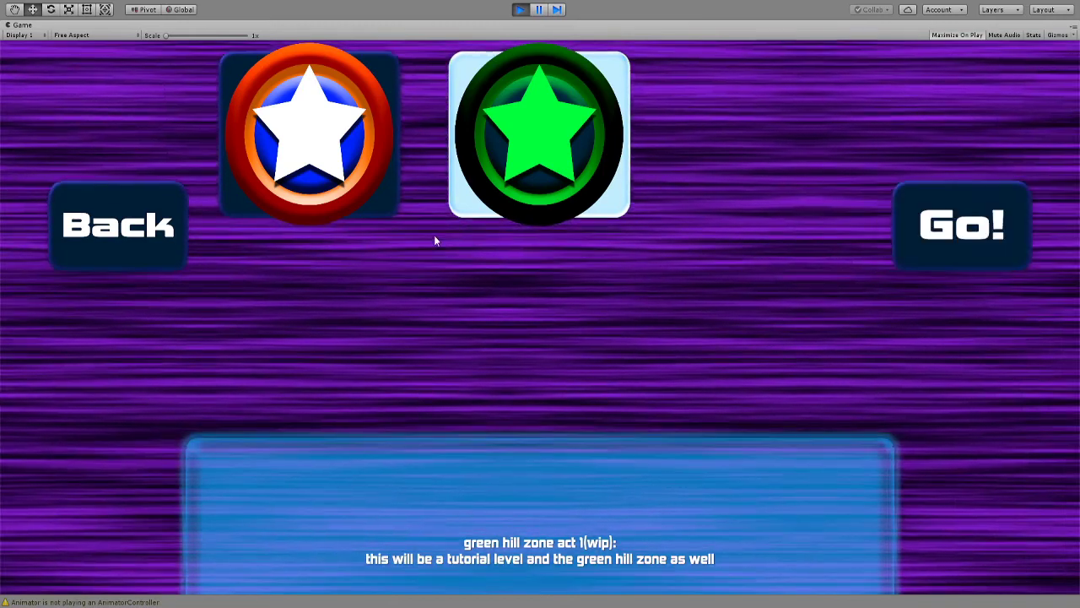
pyautogui.click(347, 204)
pyautogui.click(964, 250)
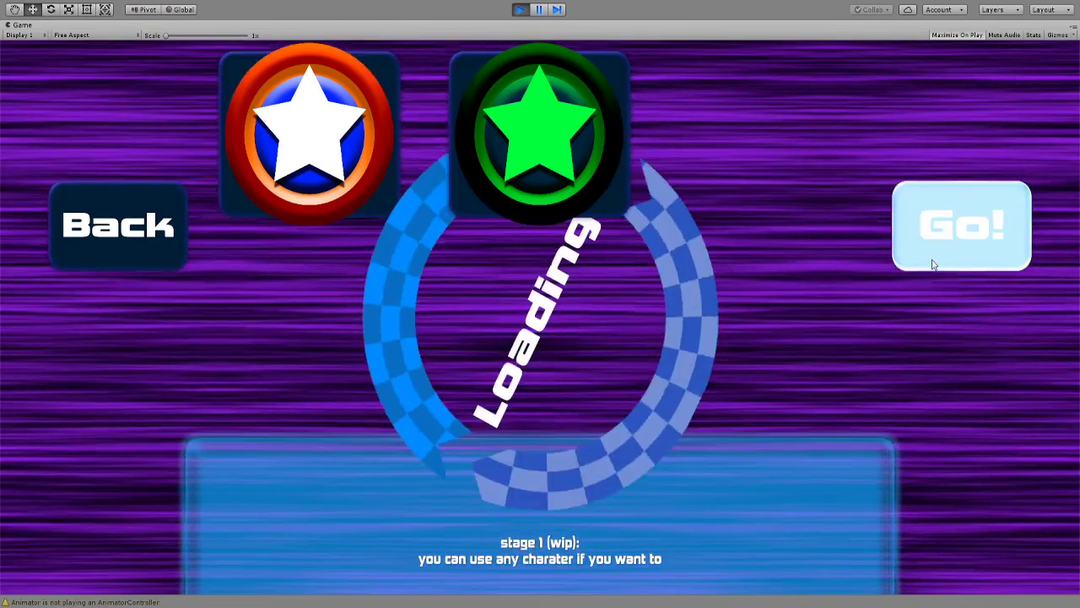
# Run Sonic across stage 1, steering left then right, up the curved ramp into the loop.
pyautogui.press('w')
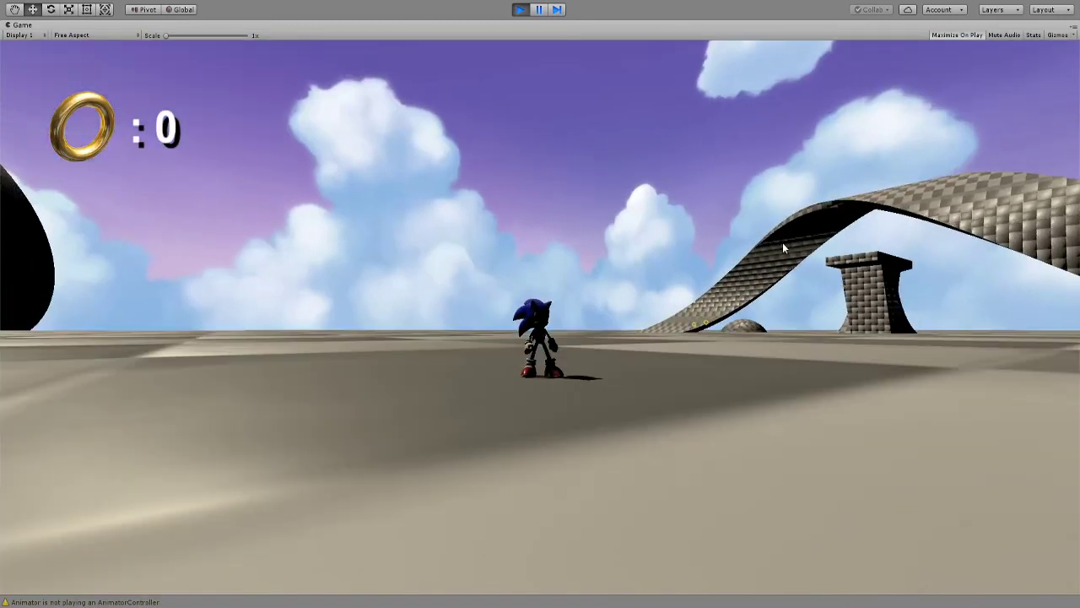
pyautogui.press('a')
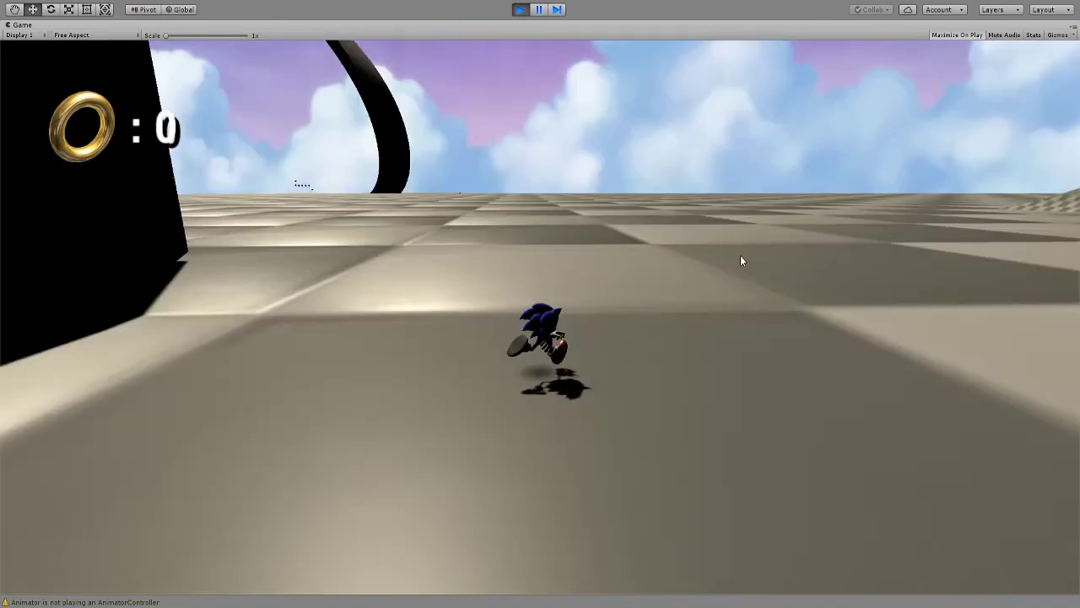
pyautogui.press('a')
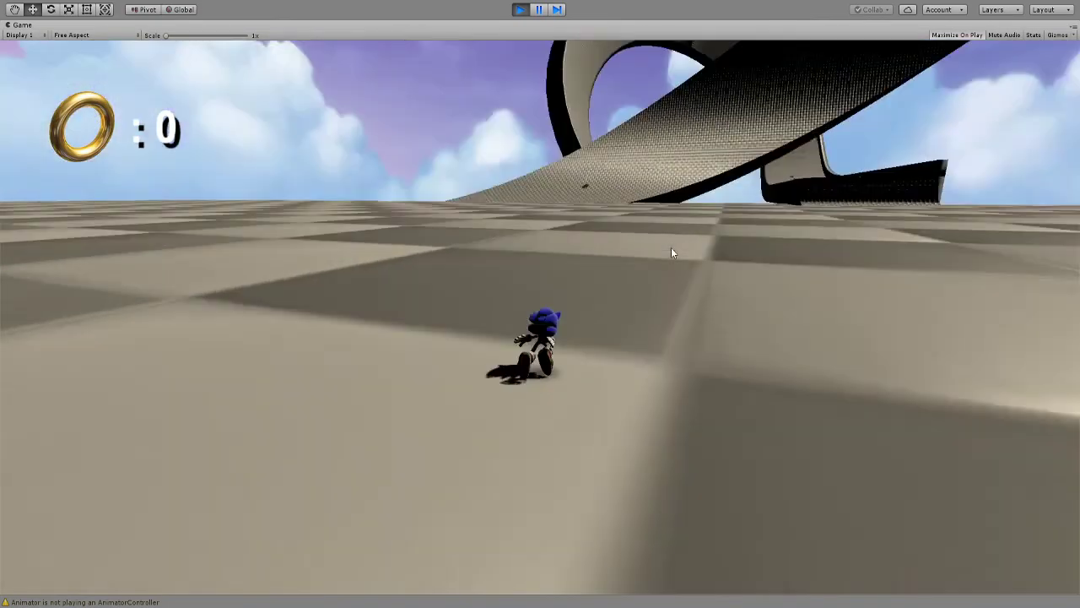
pyautogui.press('d')
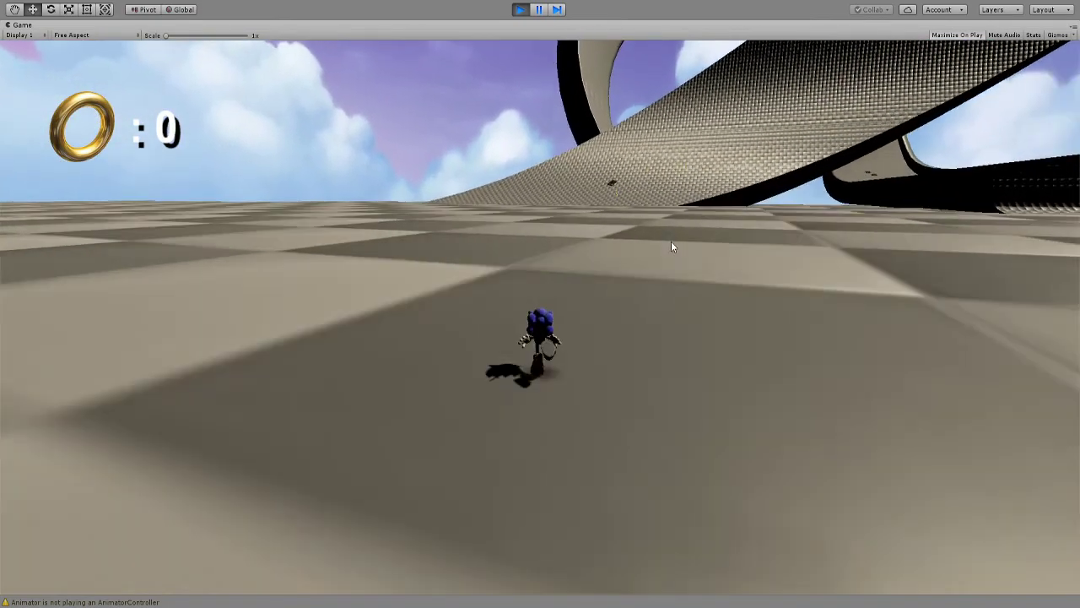
pyautogui.press('d')
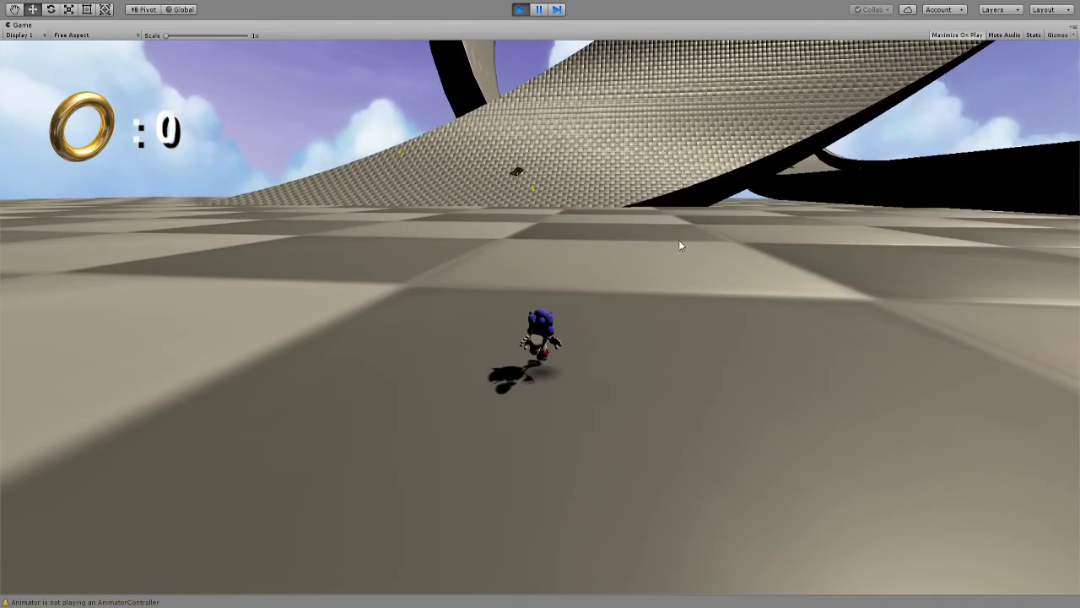
pyautogui.press('w')
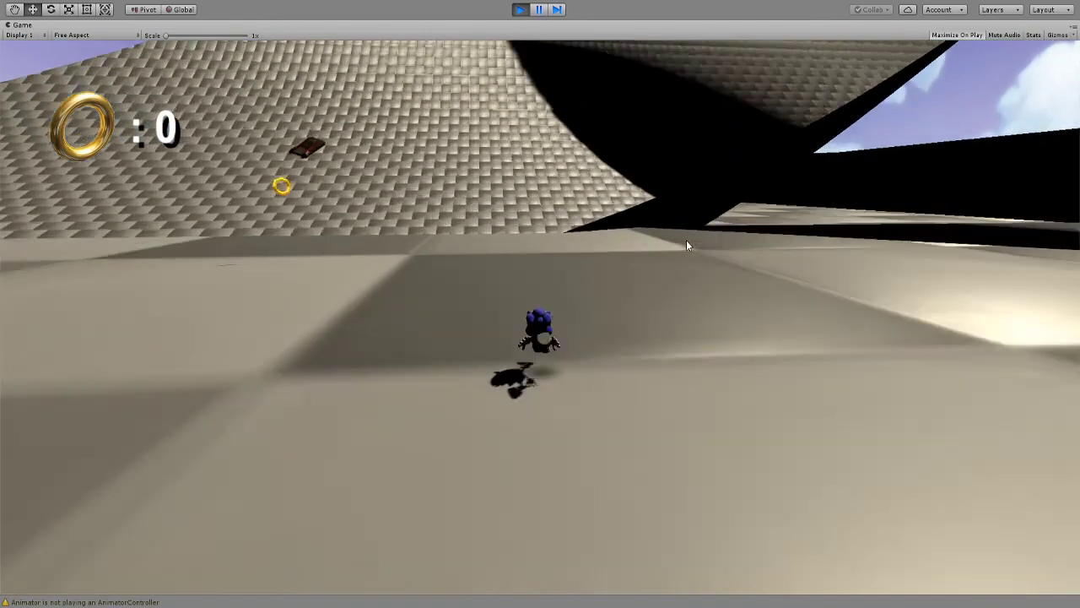
pyautogui.press('w')
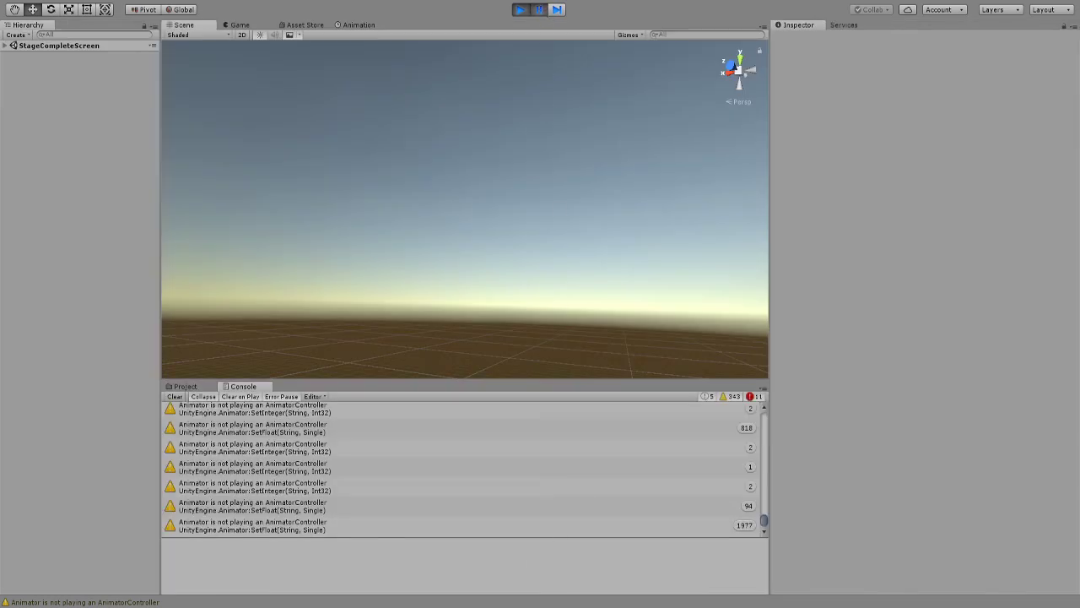
# Stop play mode and place the cursor in Notepad's last narration line.
pyautogui.click(519, 9)
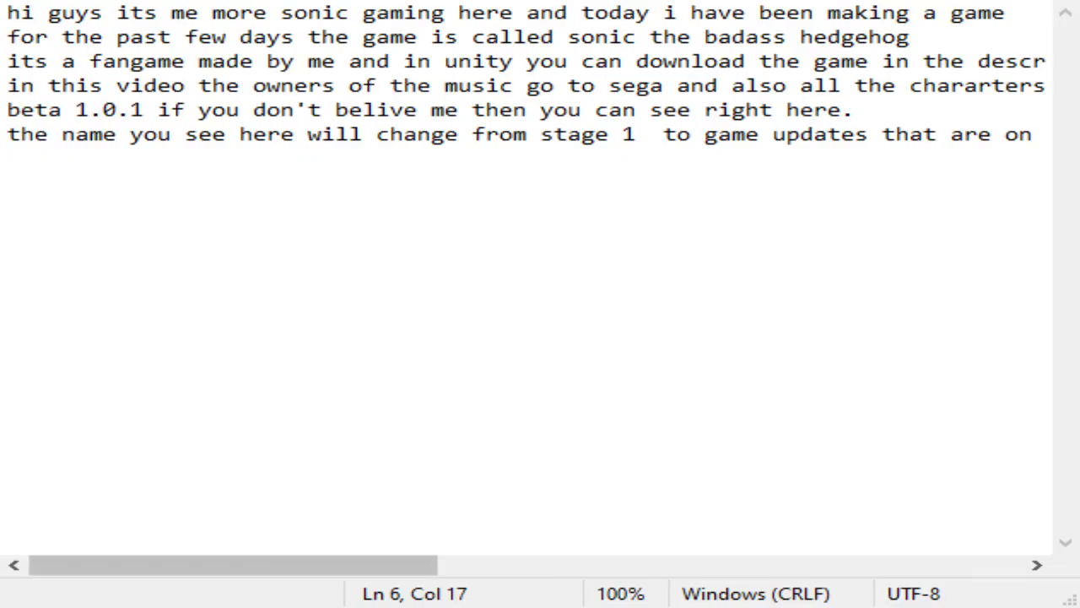
pyautogui.click(869, 429)
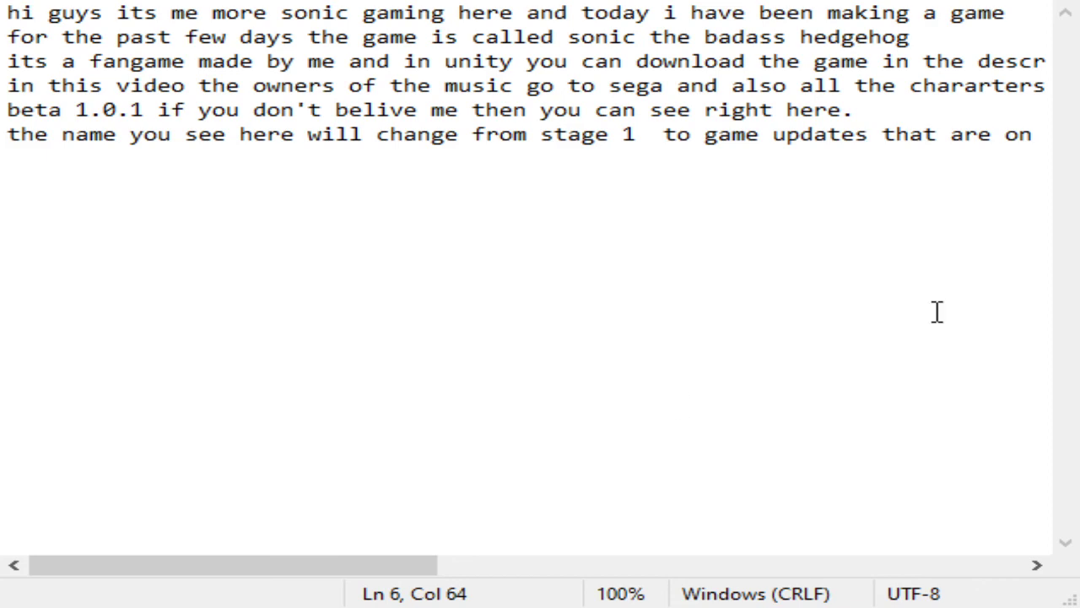
# Add a new closing line 'ok thats is it for now…' at the script's end, fixing typos.
pyautogui.press('End')
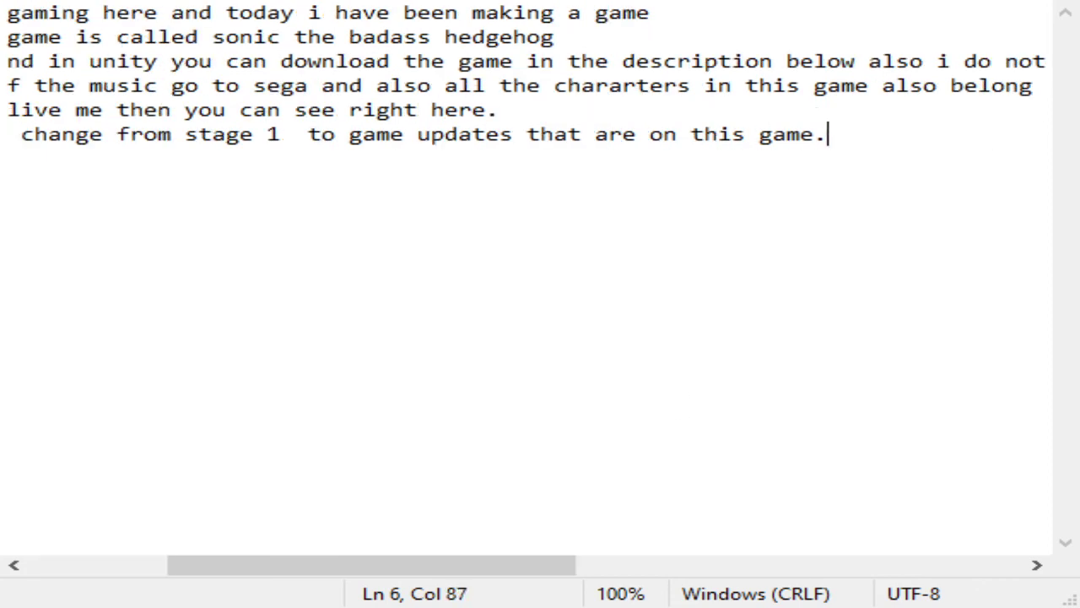
pyautogui.press('Return')
pyautogui.write('ok thats ni')
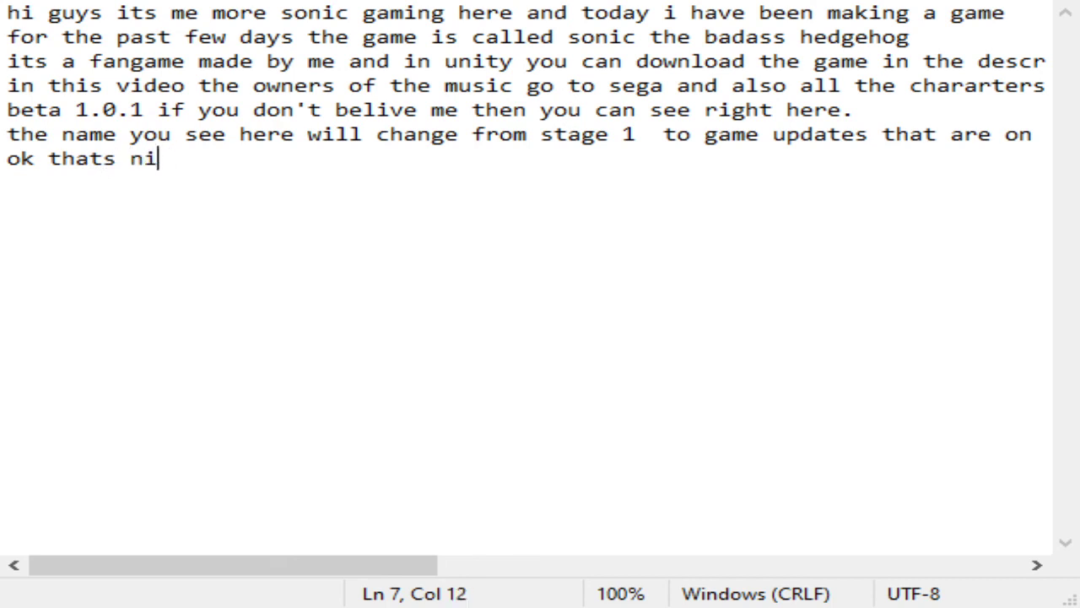
pyautogui.press('BackSpace')
pyautogui.press('BackSpace')
pyautogui.write('s it fo')
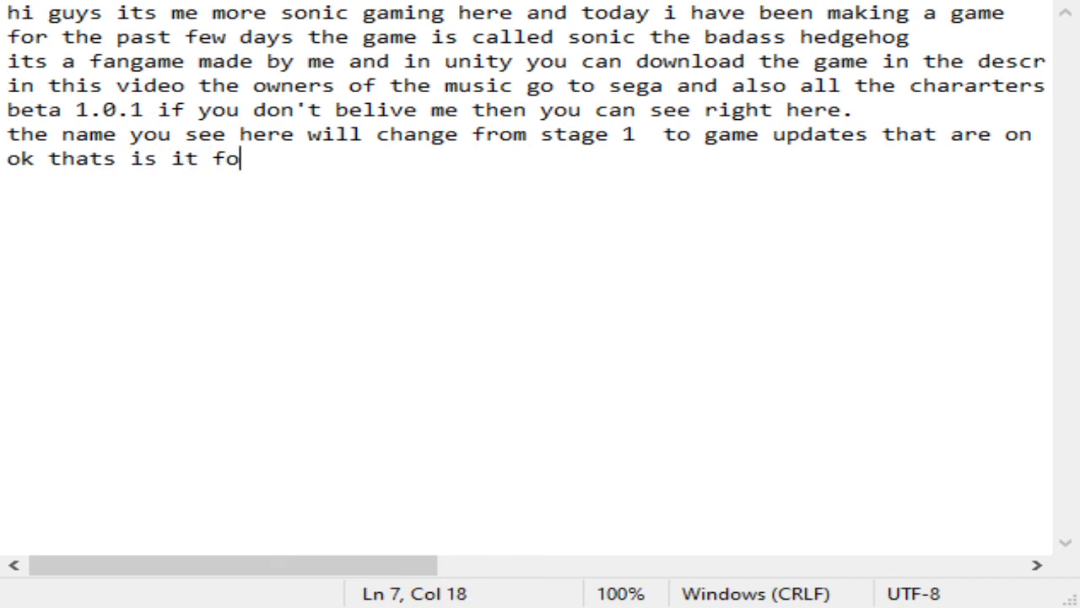
pyautogui.write('r now ')
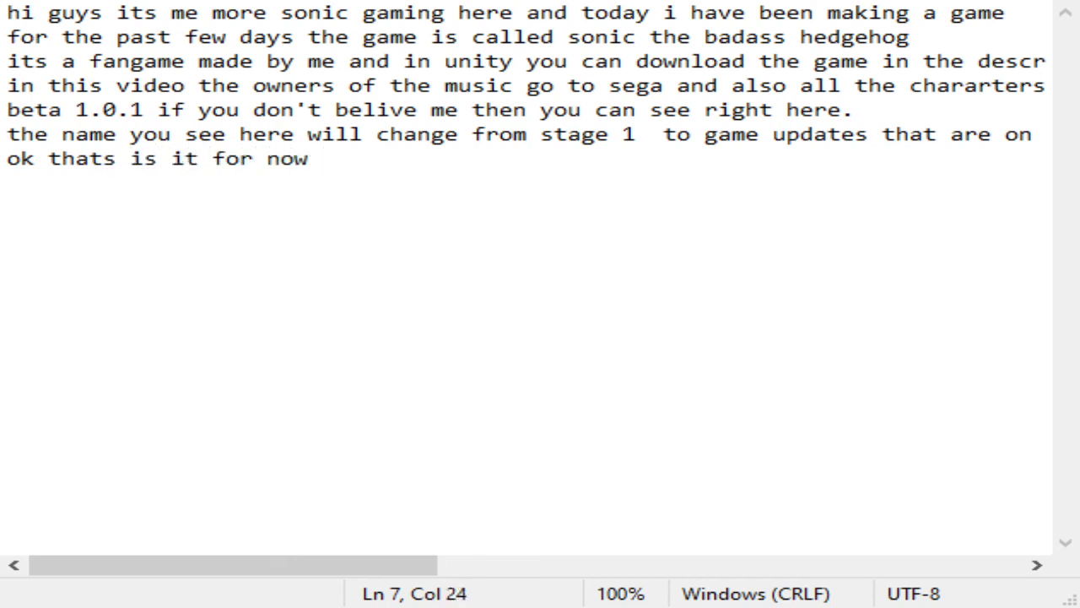
pyautogui.write('see you nex')
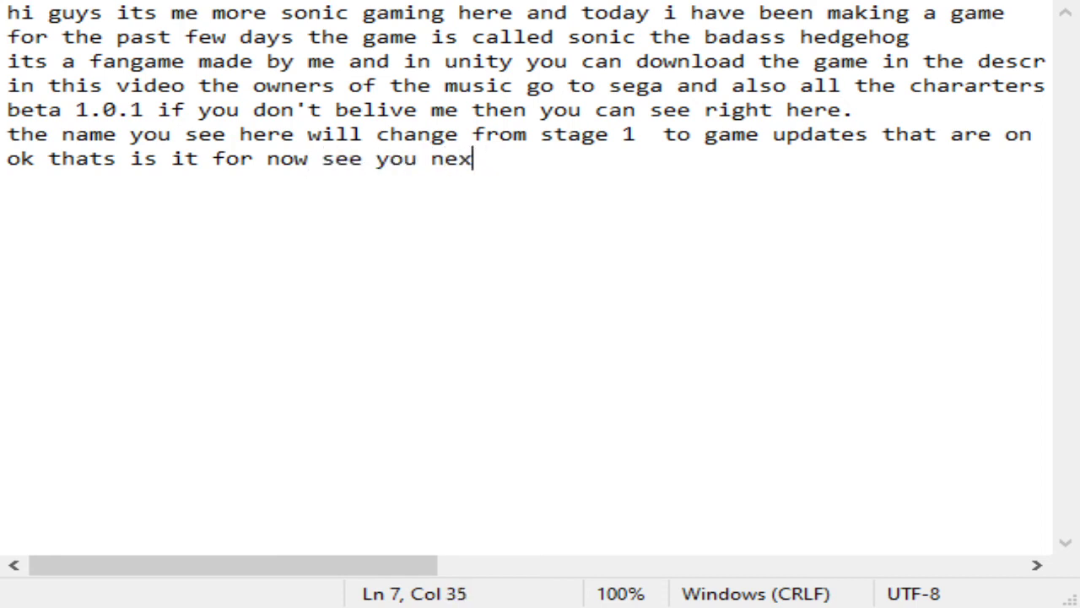
pyautogui.write('t time b')
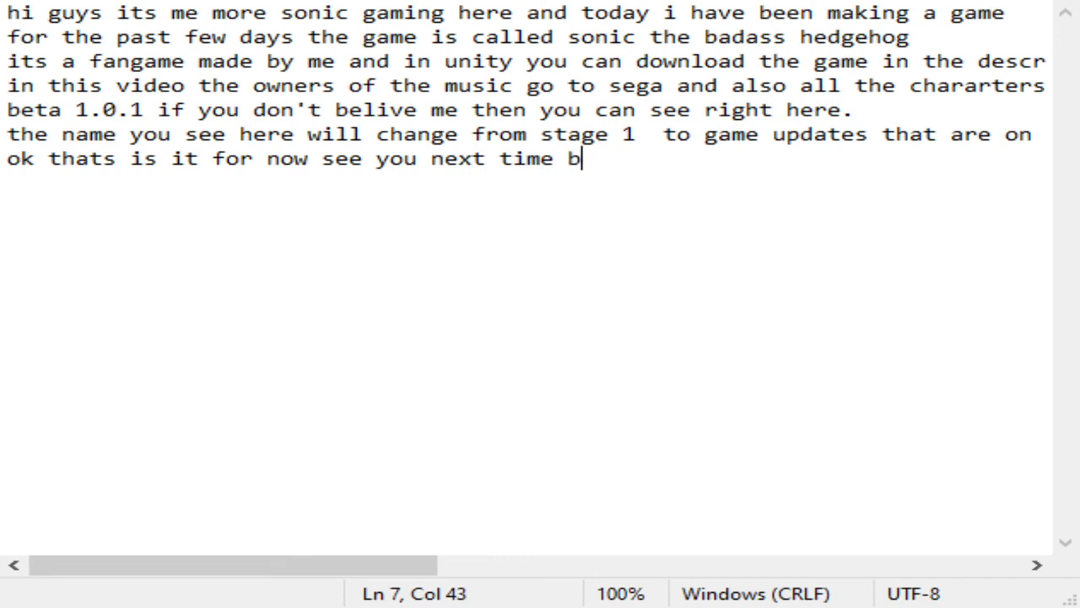